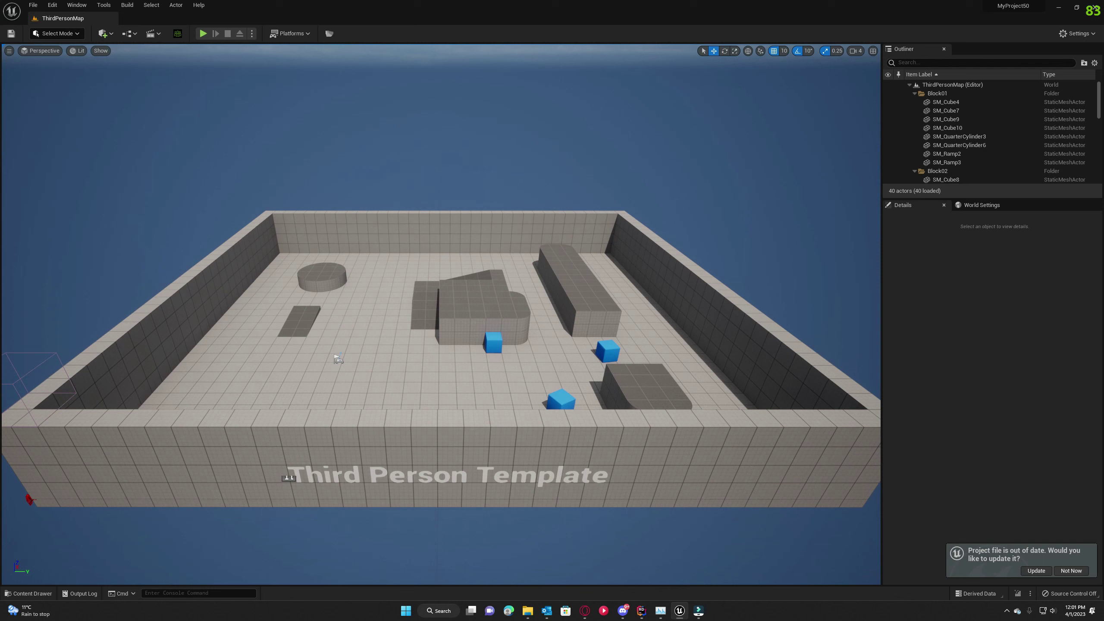
Skip the morphing tutorial ahead to its Blender section, then minimize the browser.
left_click(585, 611)
key("alt+Tab")
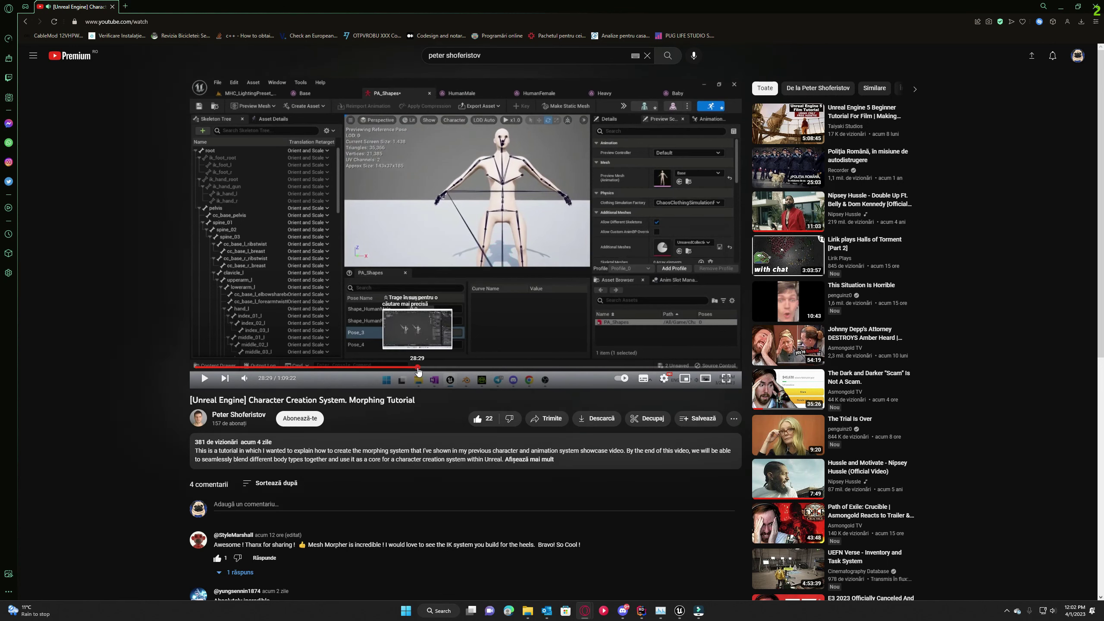
left_click_drag(419, 367, 442, 367)
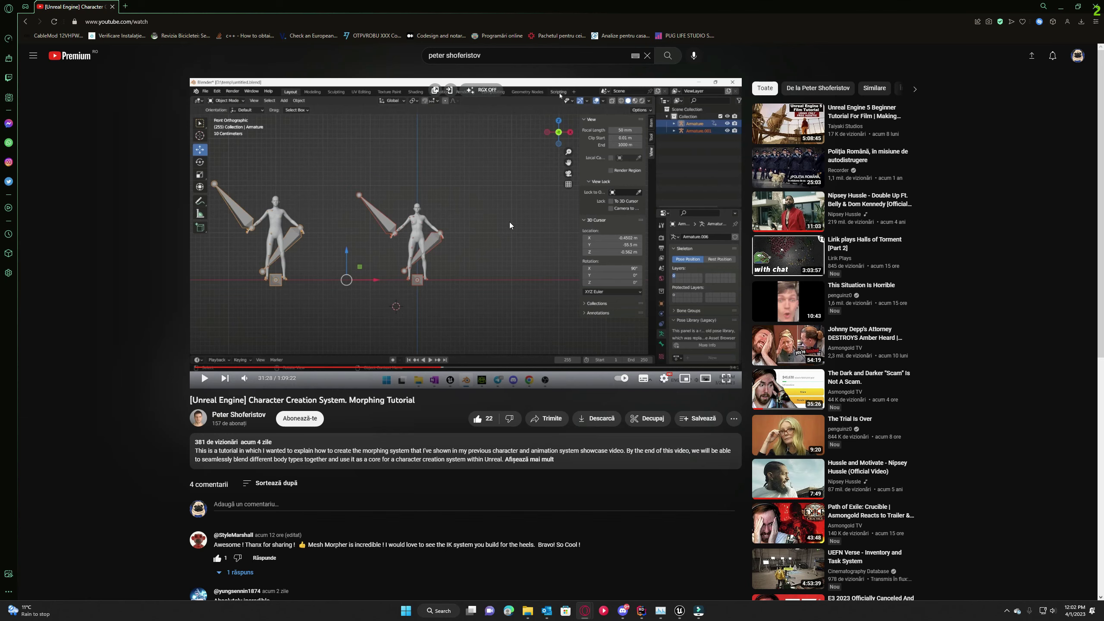
left_click(1060, 8)
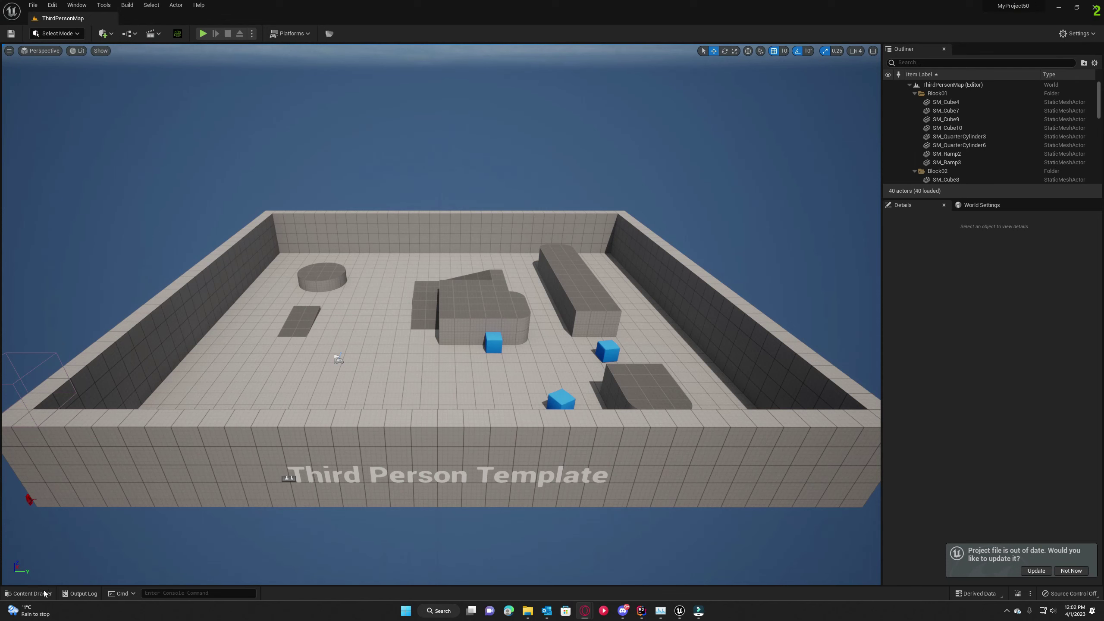
From the CC4 import dialog, permanently delete BaseSkeletonSlacker.OBJ, basedefault.OBJ, slacker.OBJ, slacker.json and base.json.
left_click(43, 592)
right_click(283, 433)
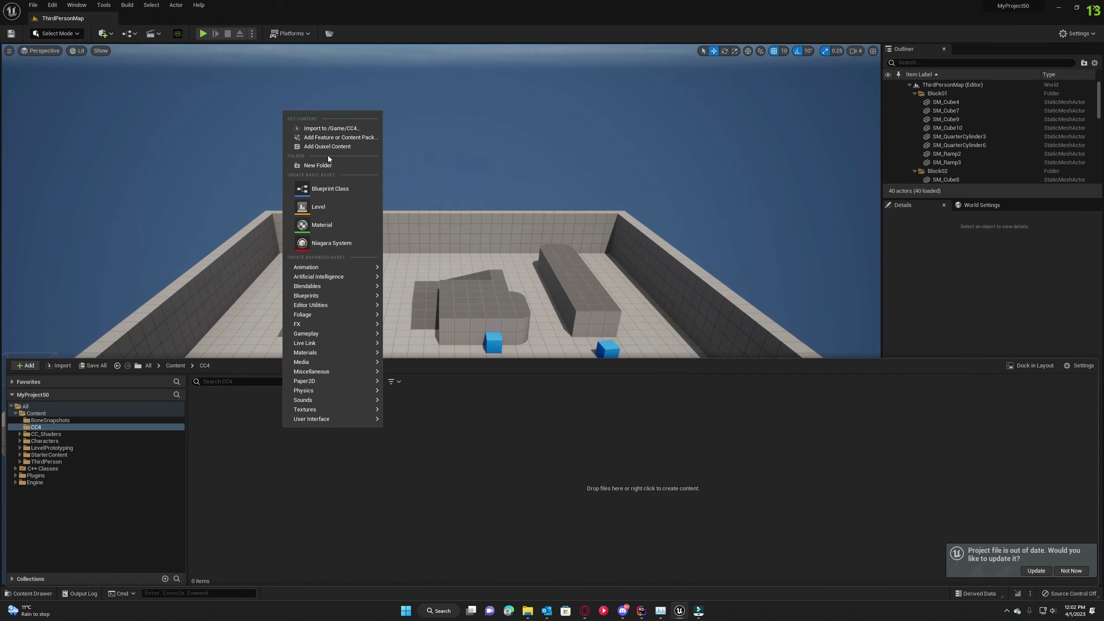
left_click(334, 128)
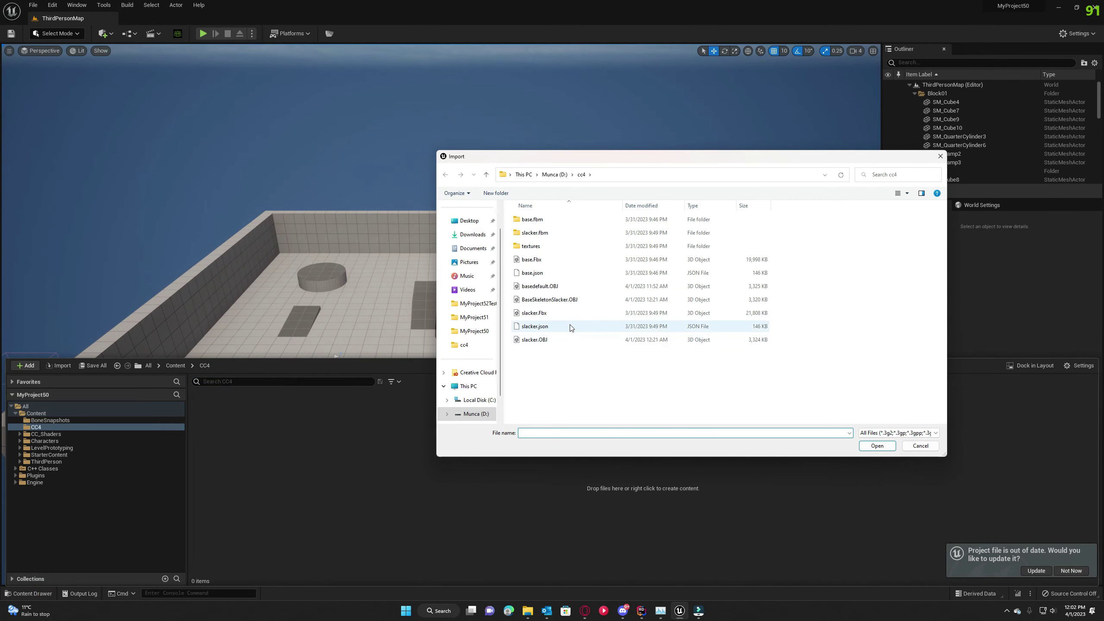
left_click(550, 300)
left_click(548, 285, "ctrl")
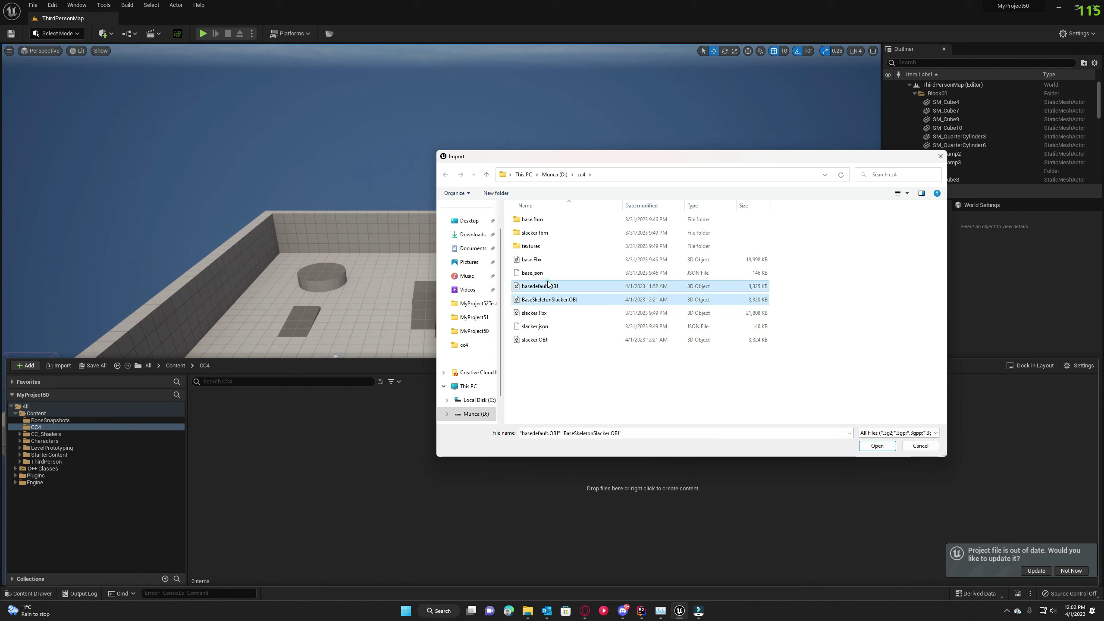
left_click(534, 340, "ctrl")
left_click(535, 327, "ctrl")
left_click(544, 273, "ctrl")
left_click(543, 273, "ctrl")
key("Delete")
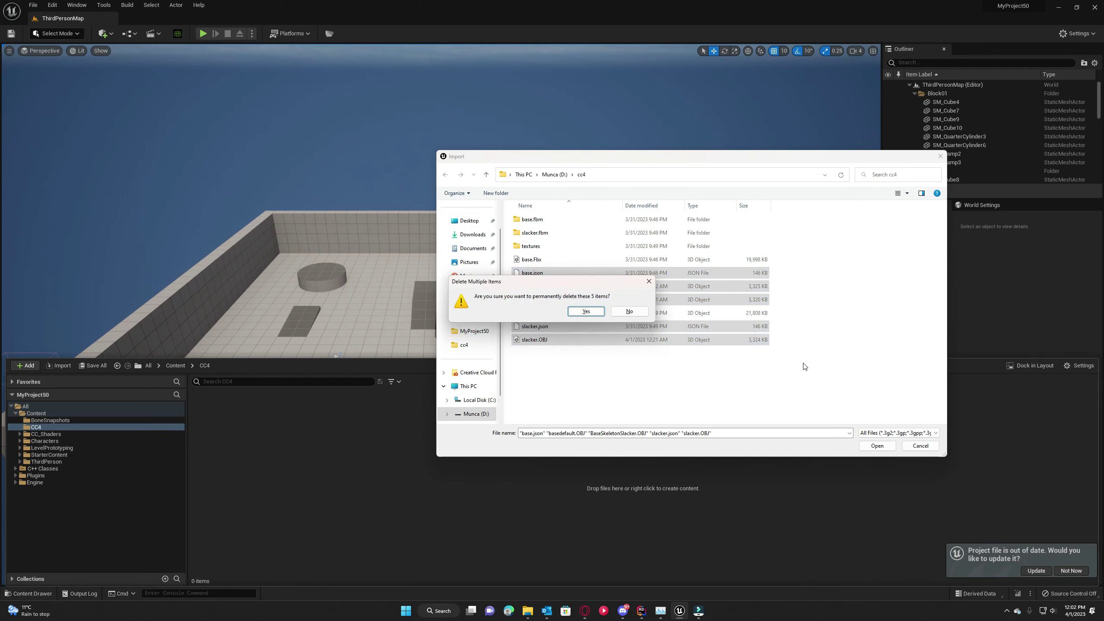
key("Return")
Import base.Fbx into CC4 with Import Mesh LODs enabled.
double_click(549, 260)
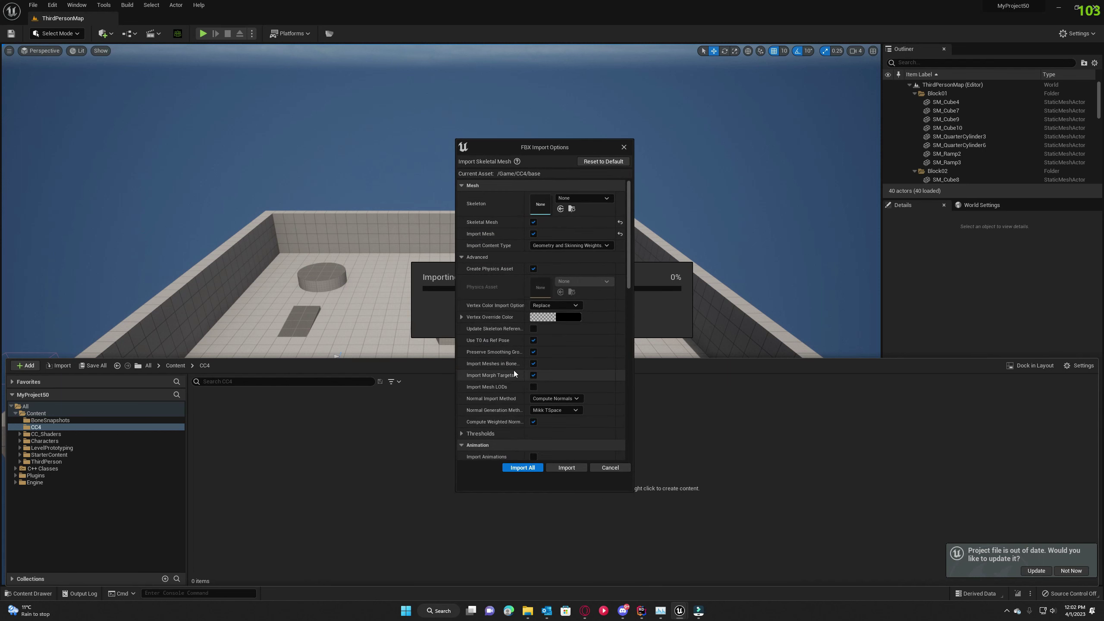
left_click(533, 386)
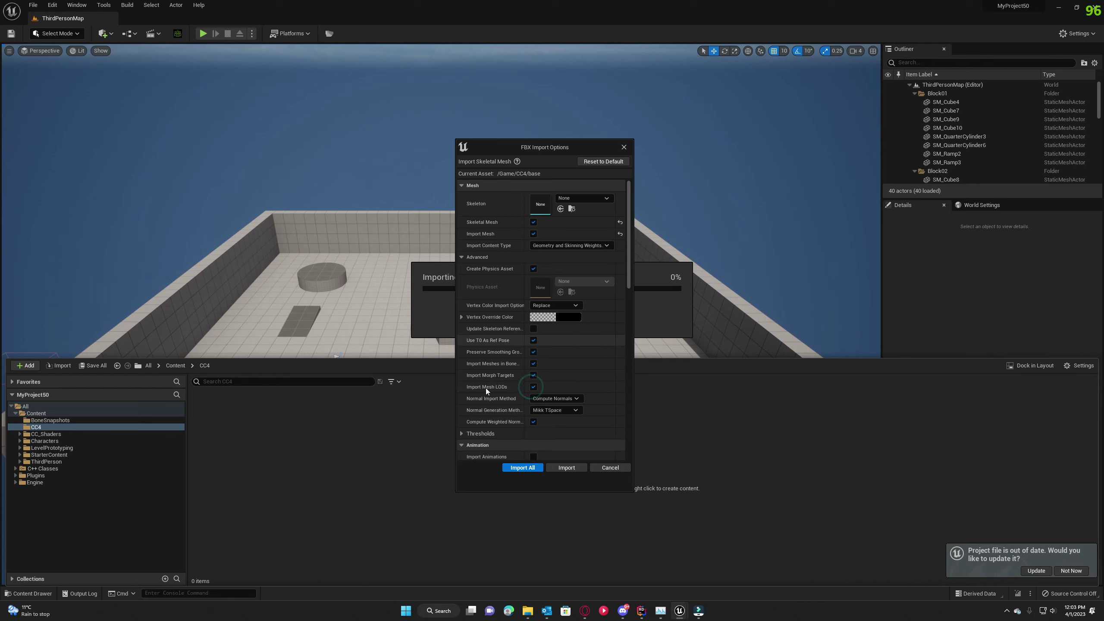
left_click(526, 470)
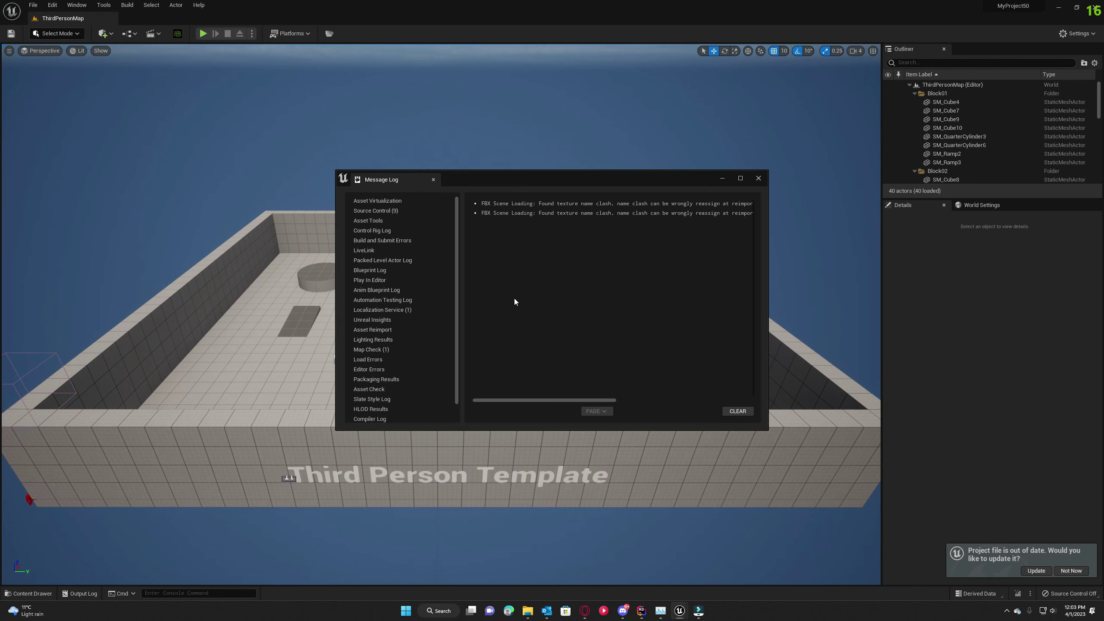
Dismiss the Message Log and duplicate the base skeletal mesh as 'slacker'.
left_click(758, 177)
left_click(34, 593)
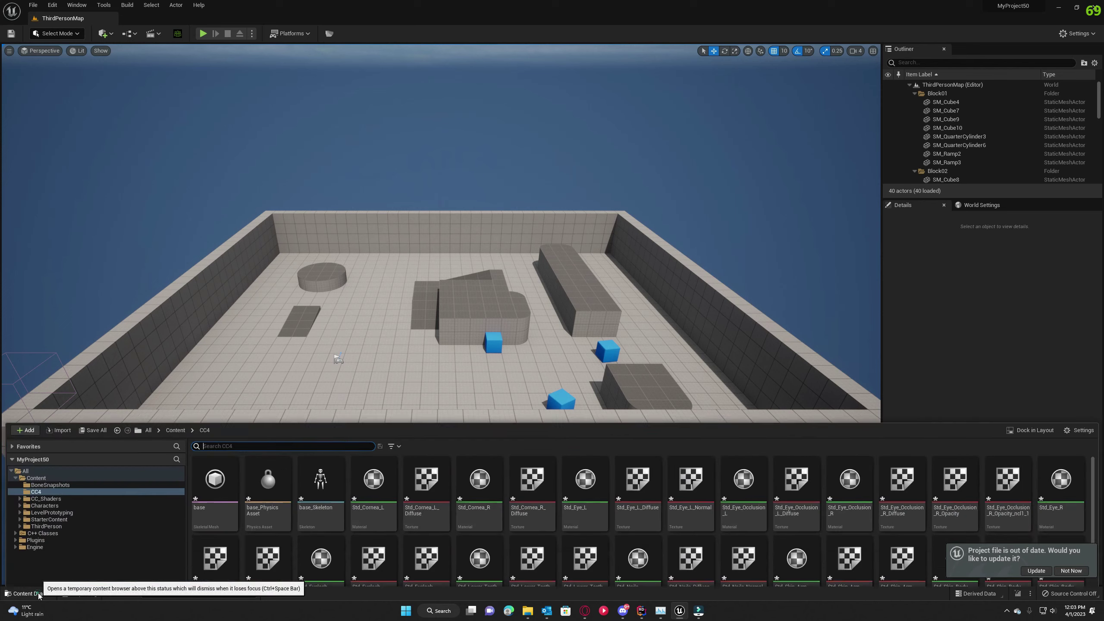
left_click(229, 433)
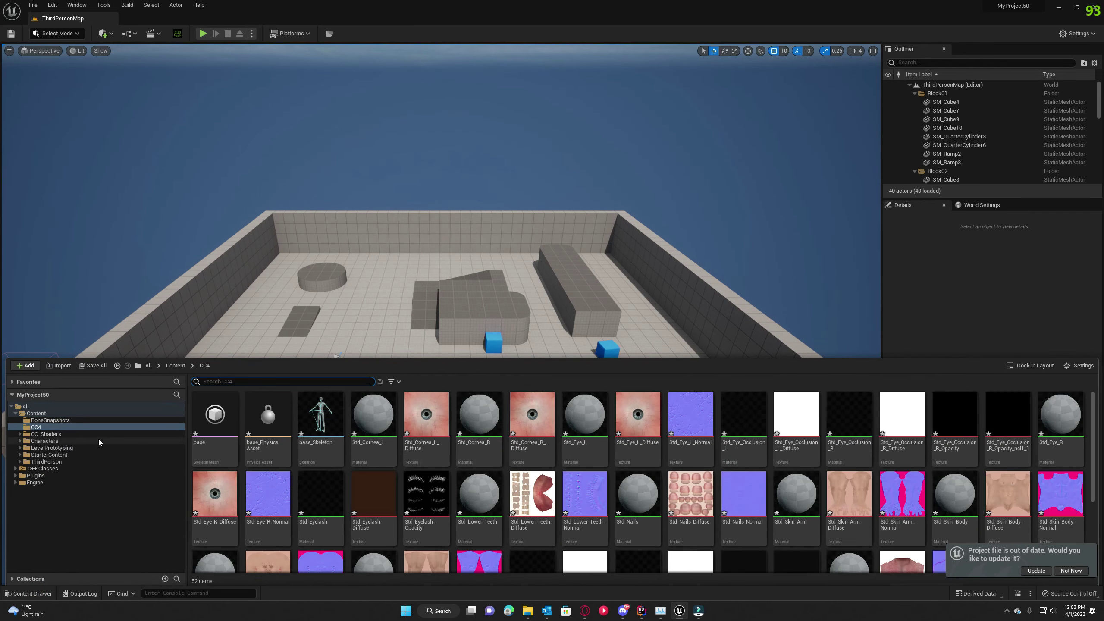
right_click(229, 424)
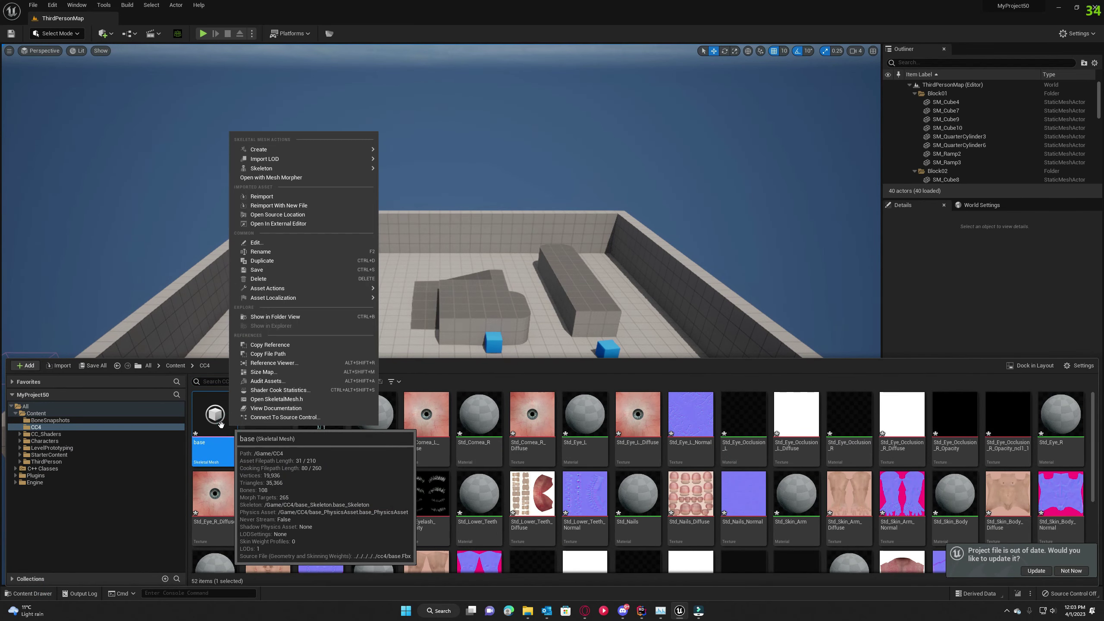
left_click(76, 432)
right_click(210, 427)
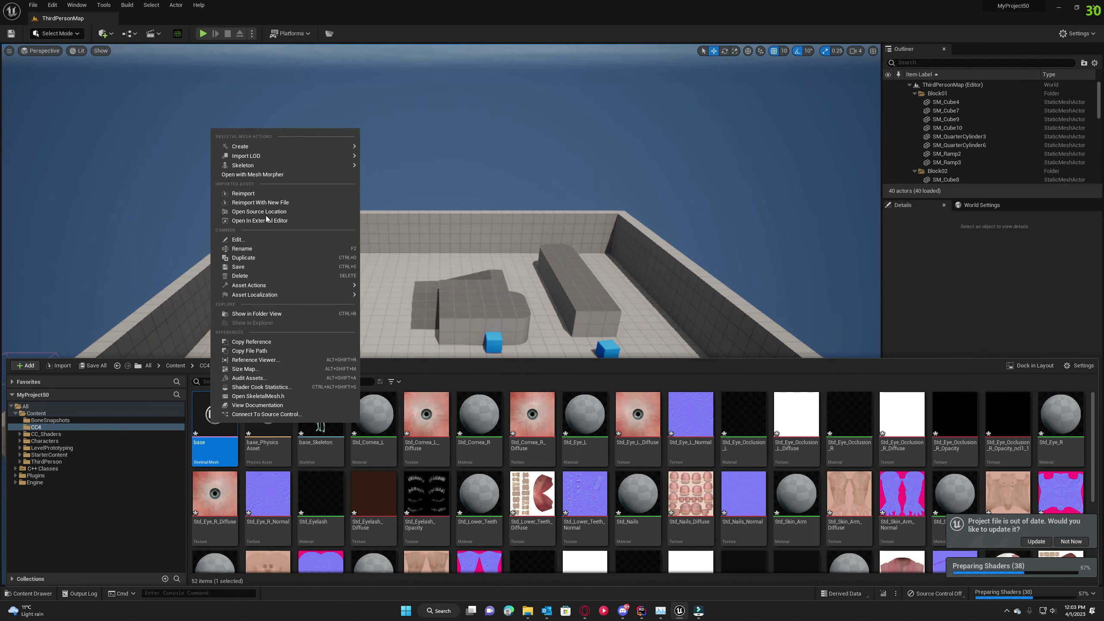
left_click(259, 257)
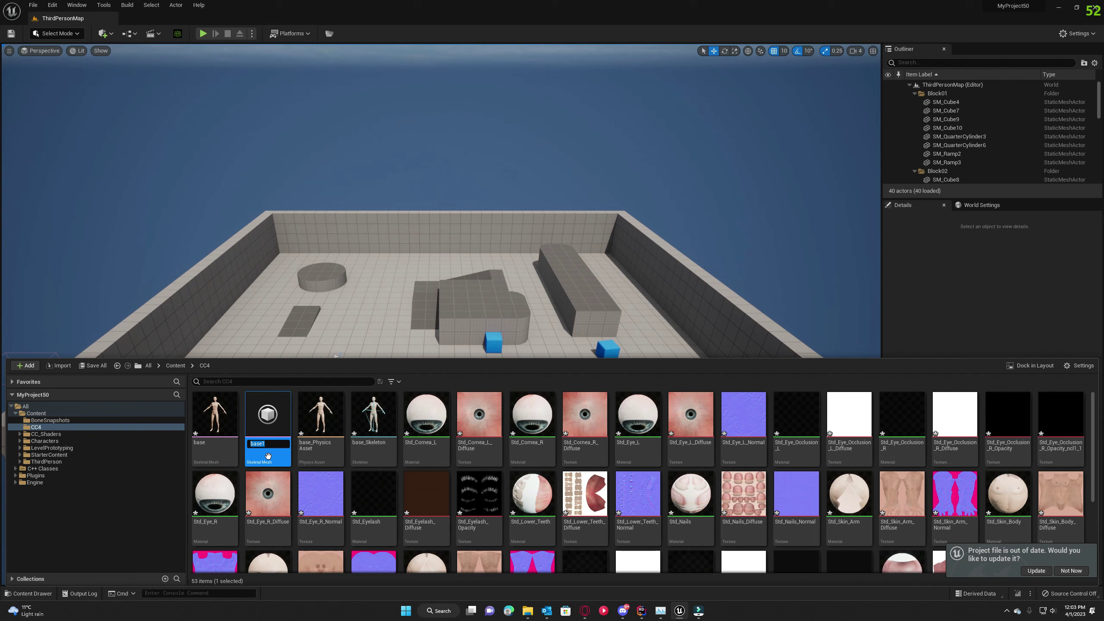
type("slacker")
key("Return")
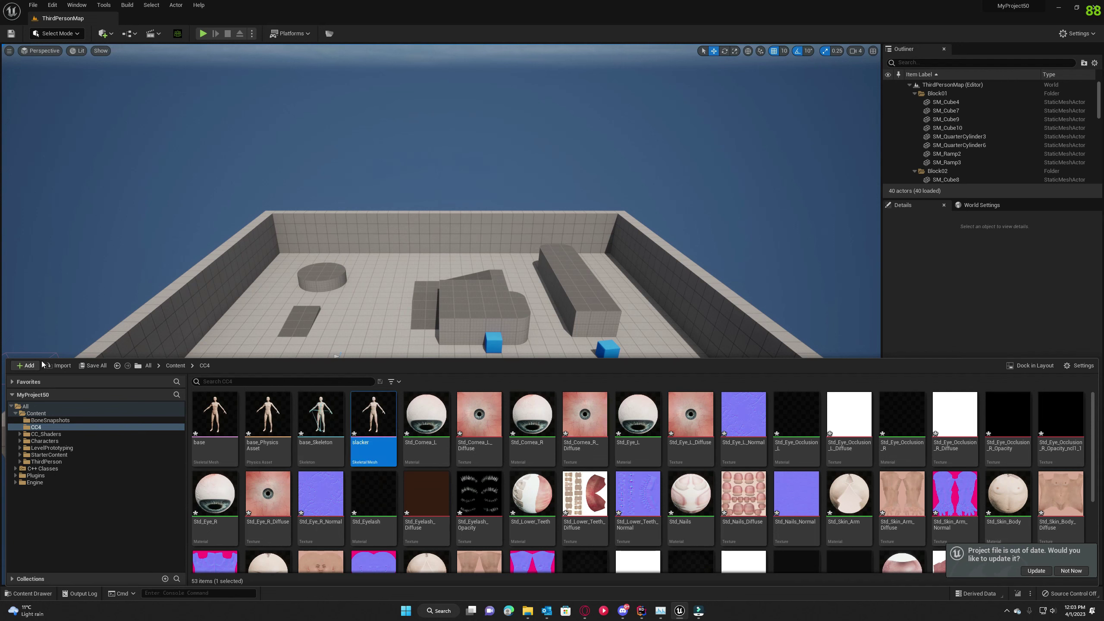
right_click(379, 414)
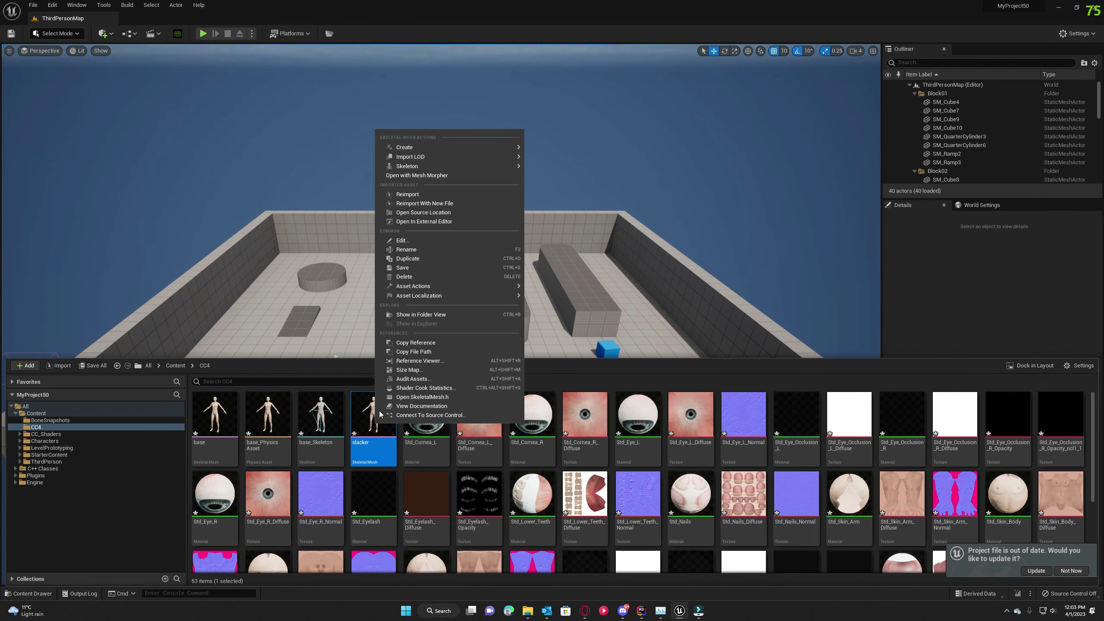
Reimport the slacker mesh from slacker.Fbx and open it to inspect the result.
left_click(424, 205)
left_click(537, 274)
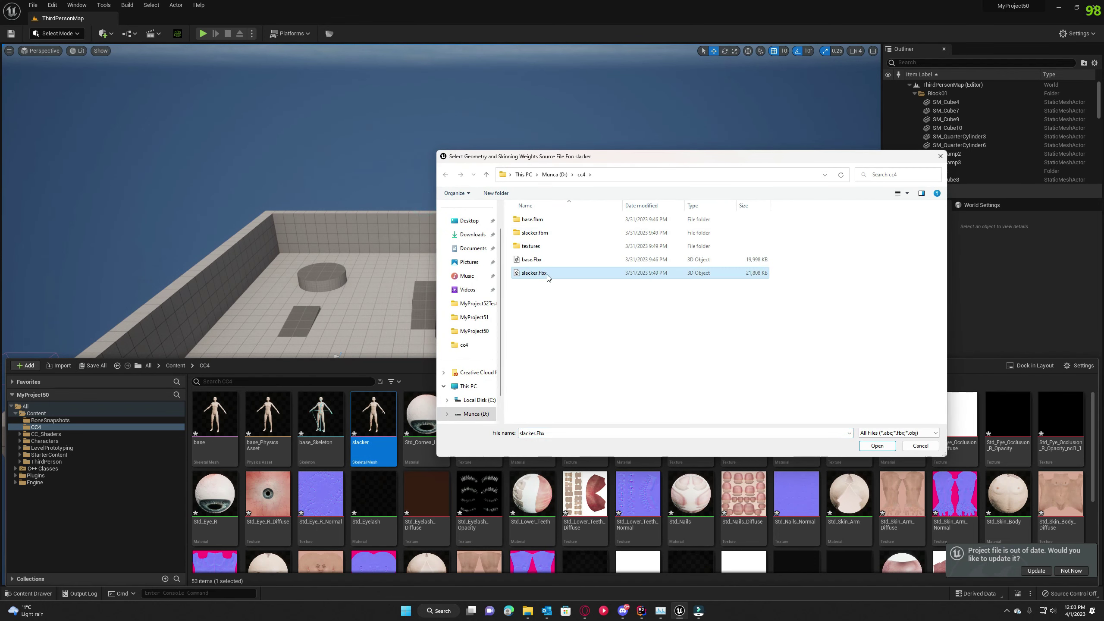
key("Return")
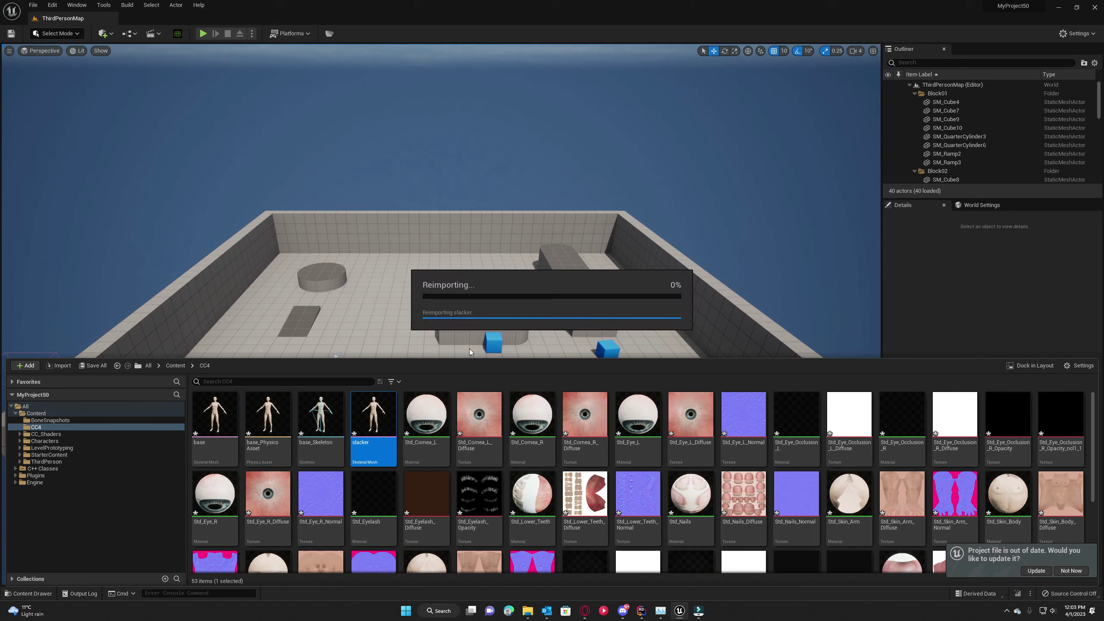
double_click(367, 418)
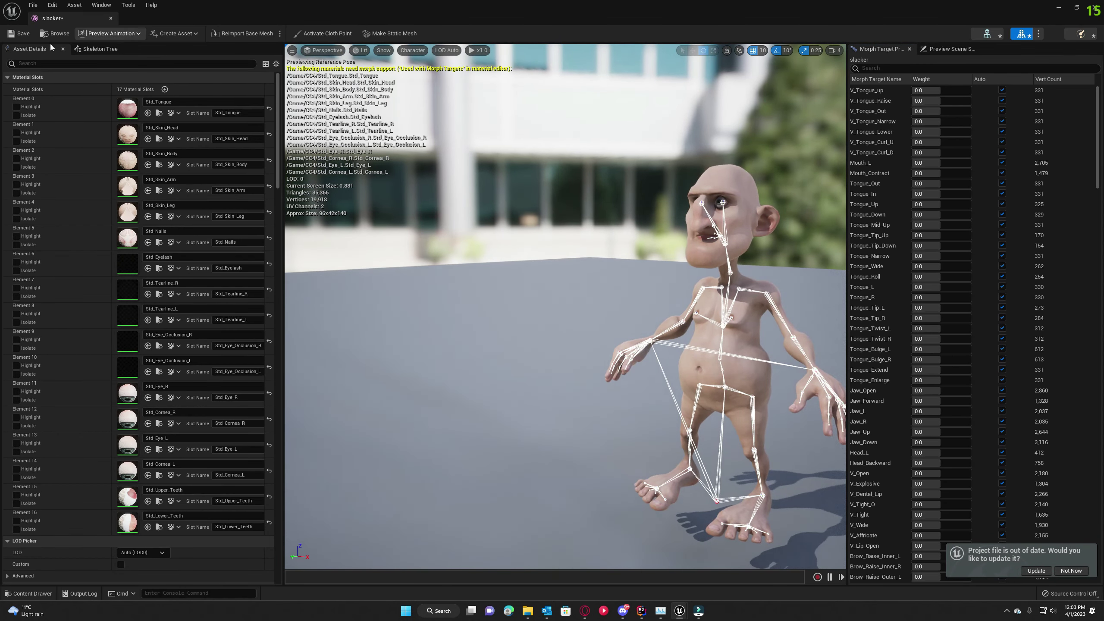
Save the slacker mesh, open and save the base mesh, and browse the Asset menu.
left_click(11, 34)
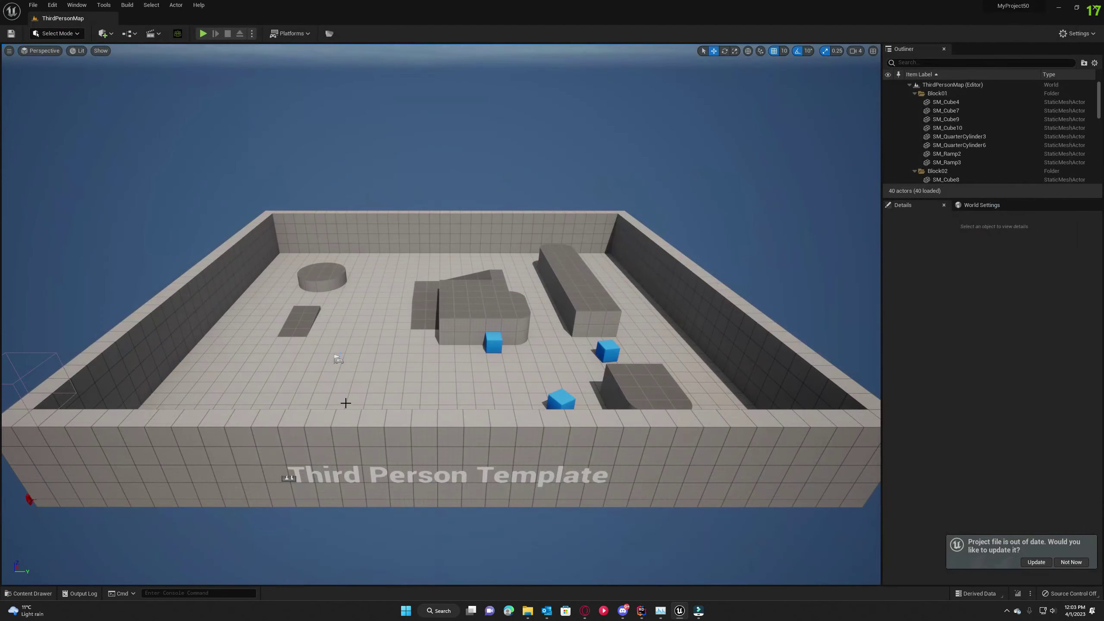
left_click(28, 593)
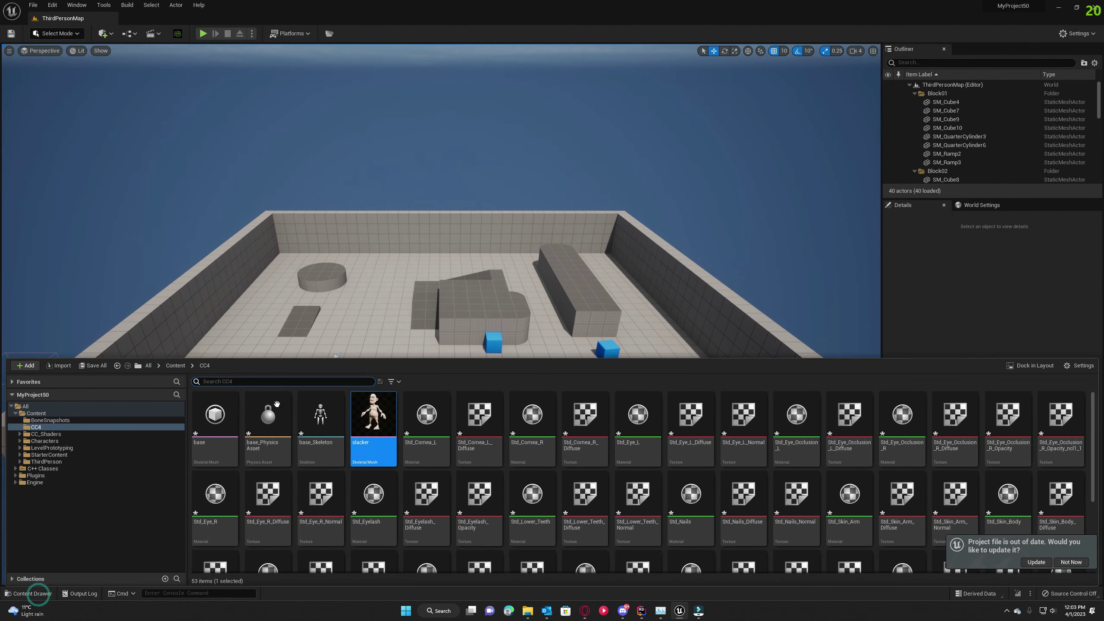
double_click(207, 417)
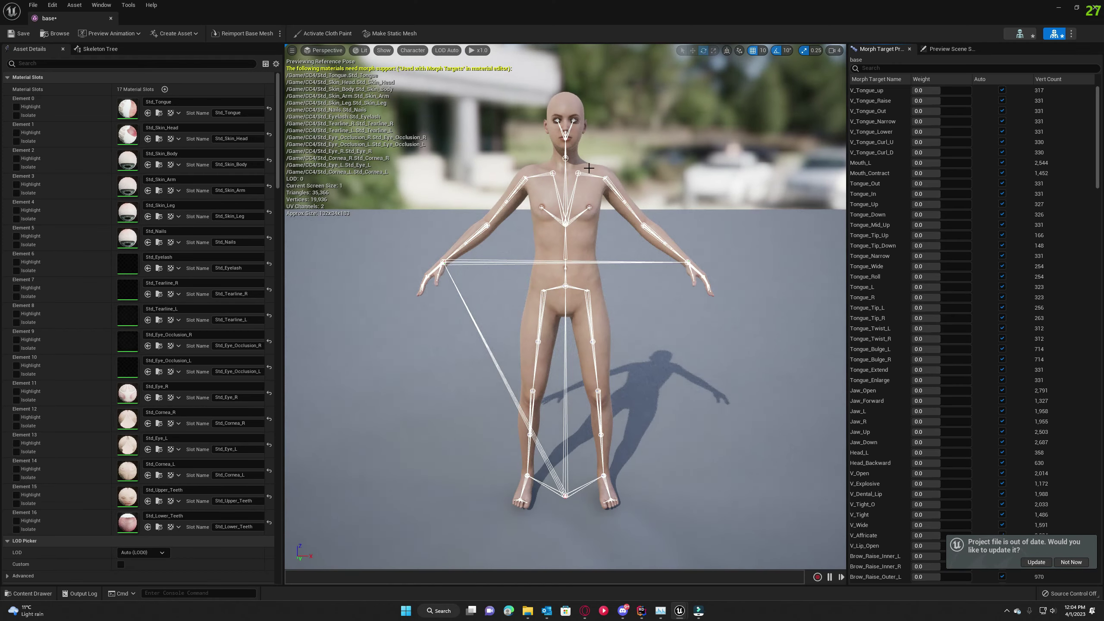
left_click(11, 34)
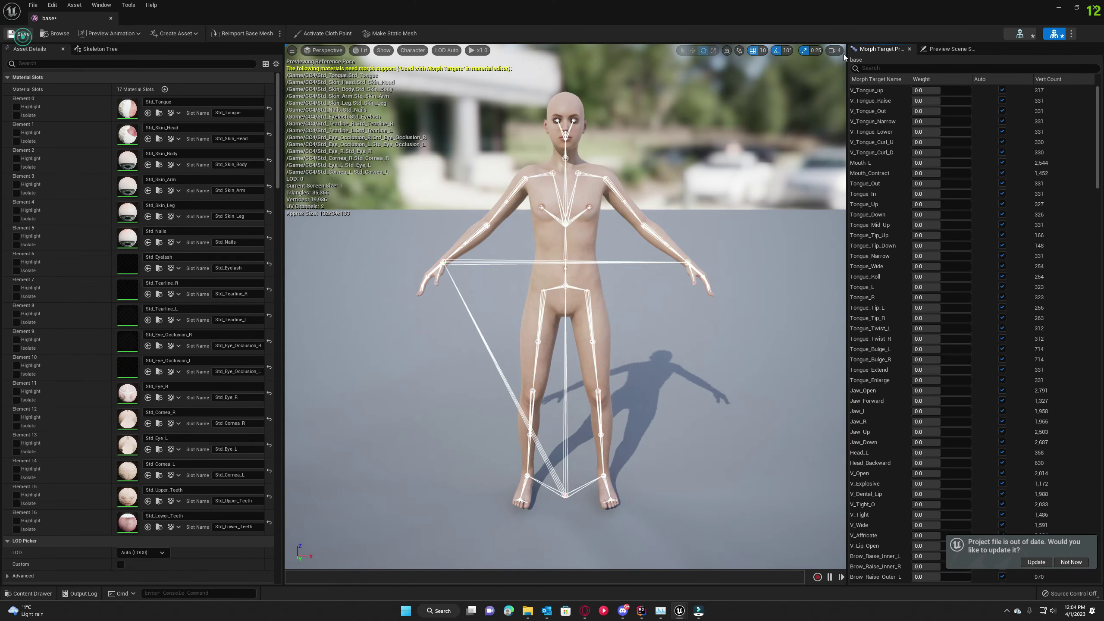
left_click(74, 5)
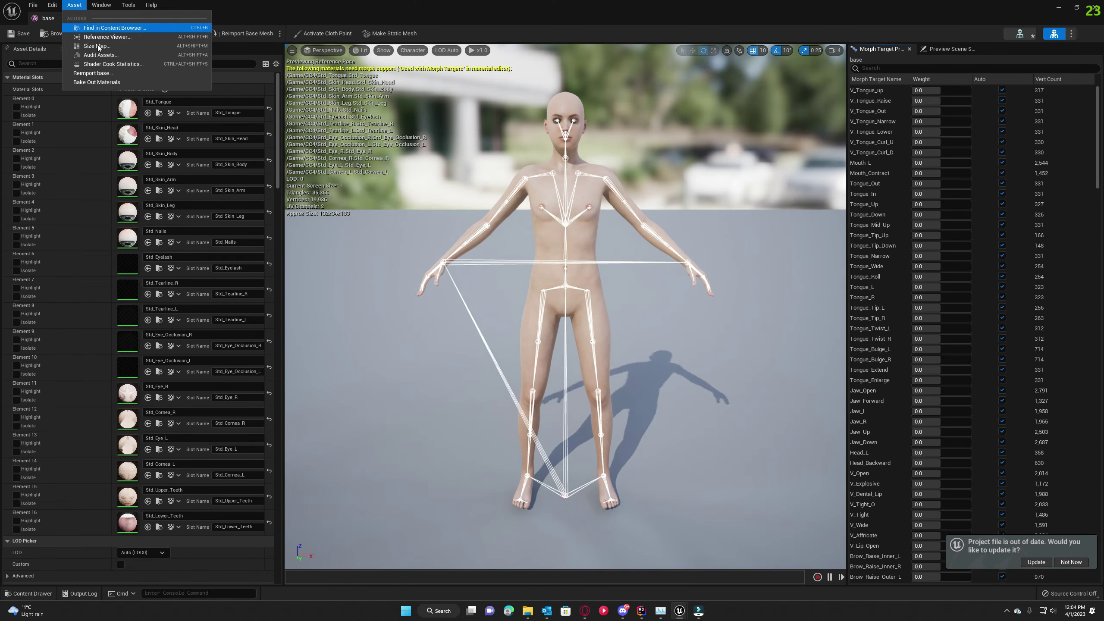
left_click(417, 24)
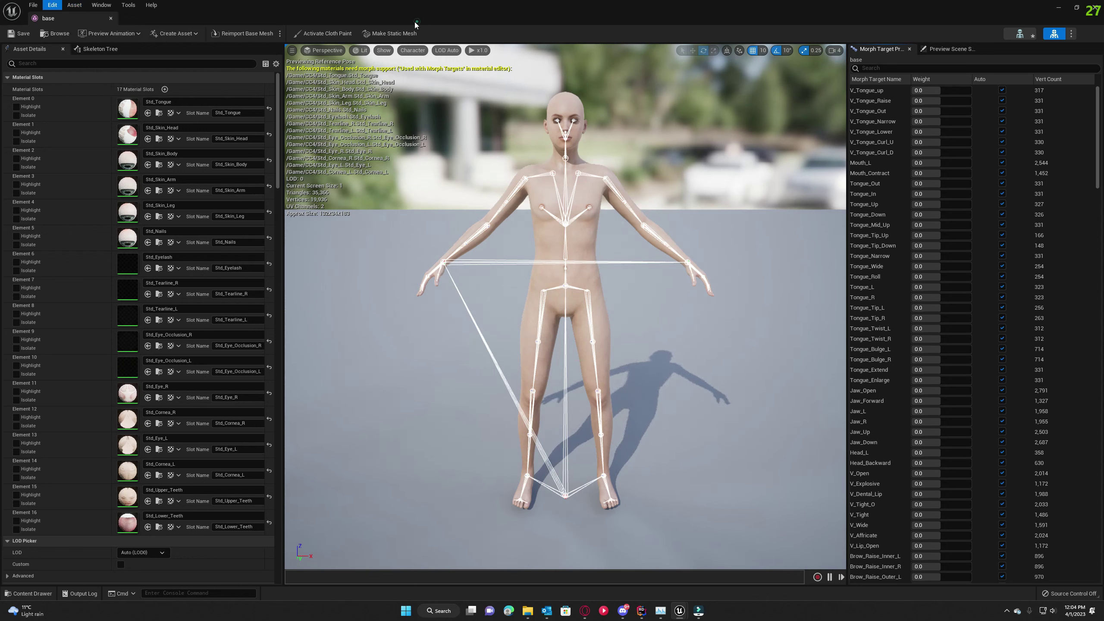
Create a pose asset from the current pose in Content, named PoseAsset_CC4.
left_click(171, 35)
mouse_move(194, 68)
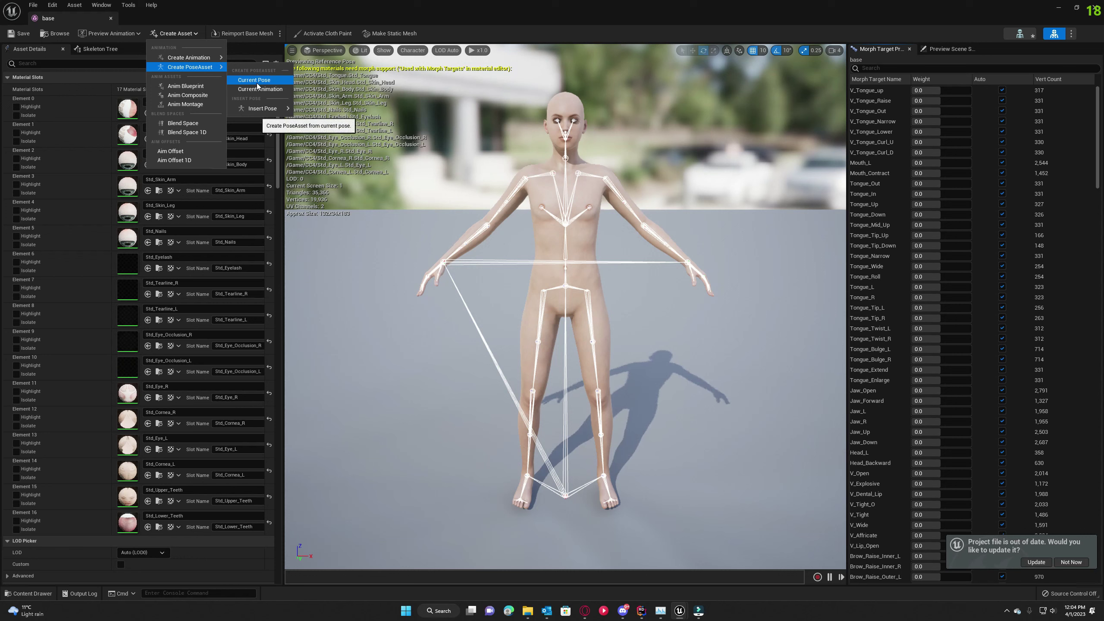
left_click(277, 90)
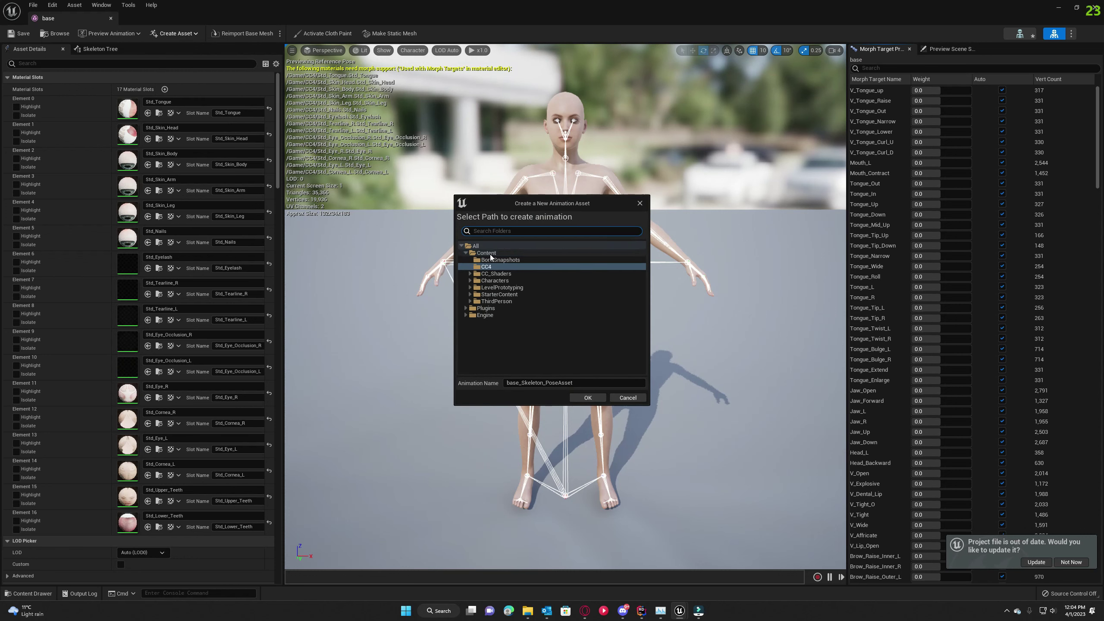
left_click(489, 253)
left_click(544, 383)
key("shift+Home")
key("BackSpace")
left_click(560, 384)
type("_")
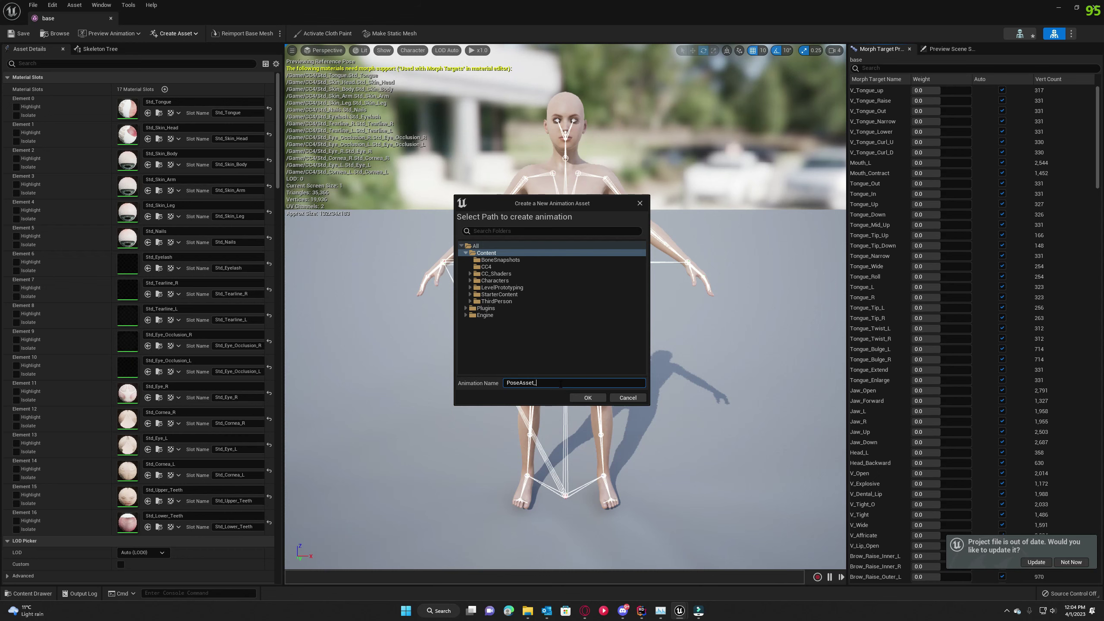
type("CC4")
left_click(587, 398)
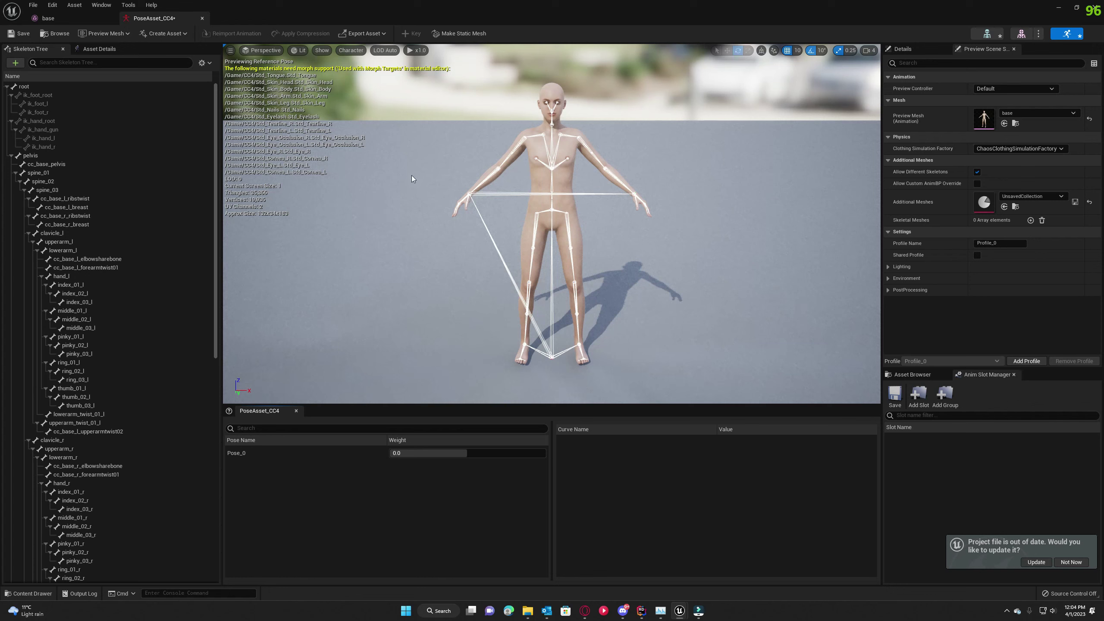
Delete the Pose_0 entry and save PoseAsset_CC4.
left_click(258, 457)
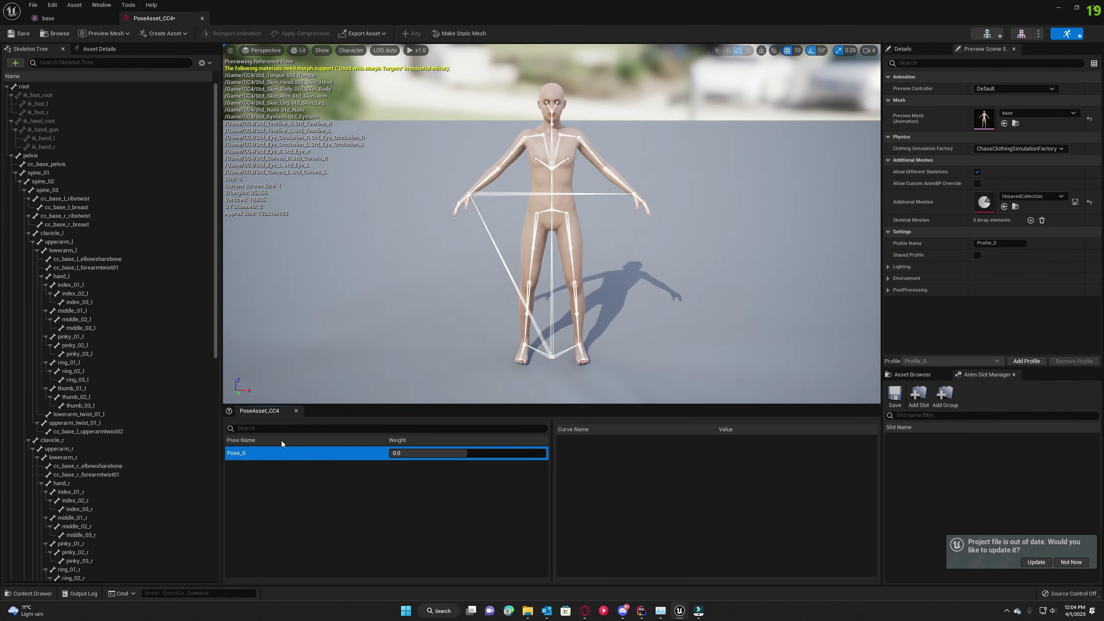
key("Delete")
left_click(323, 487)
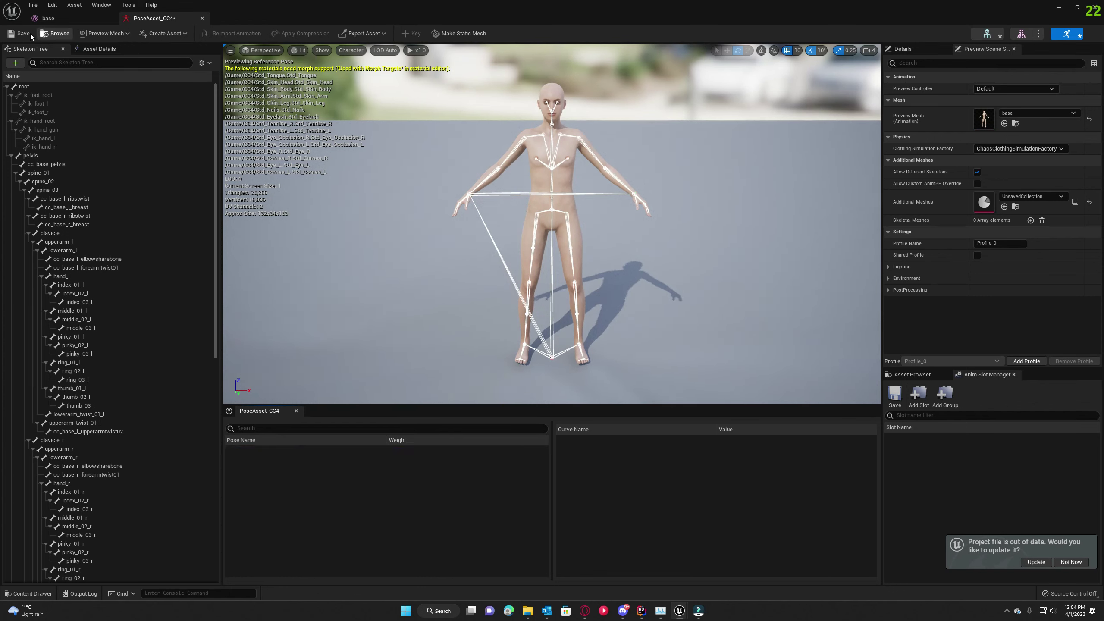
left_click(17, 35)
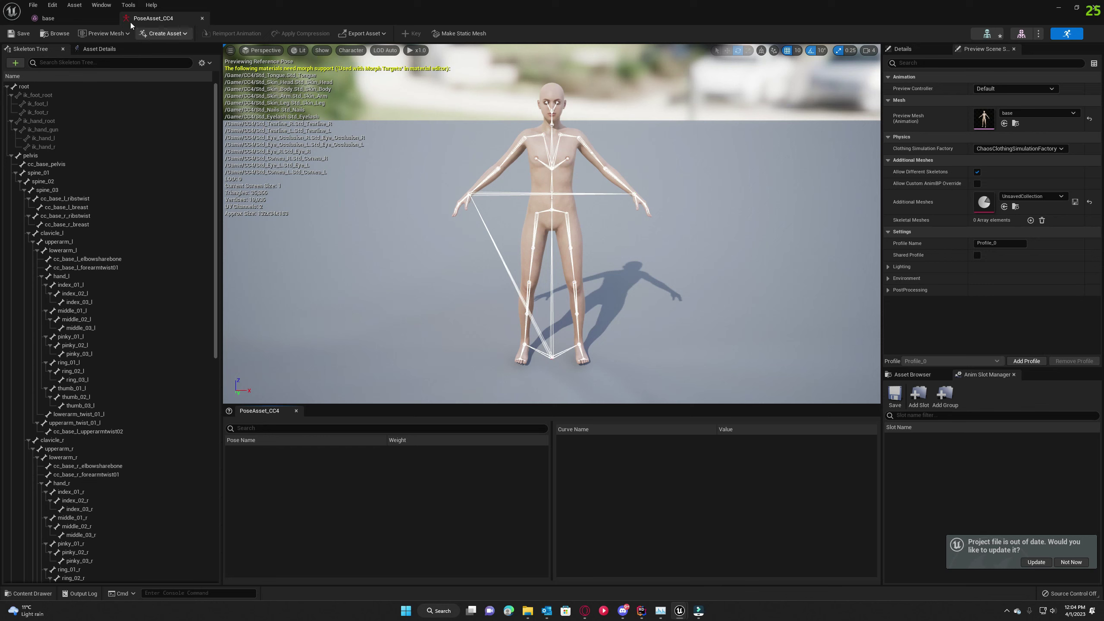
left_click(23, 33)
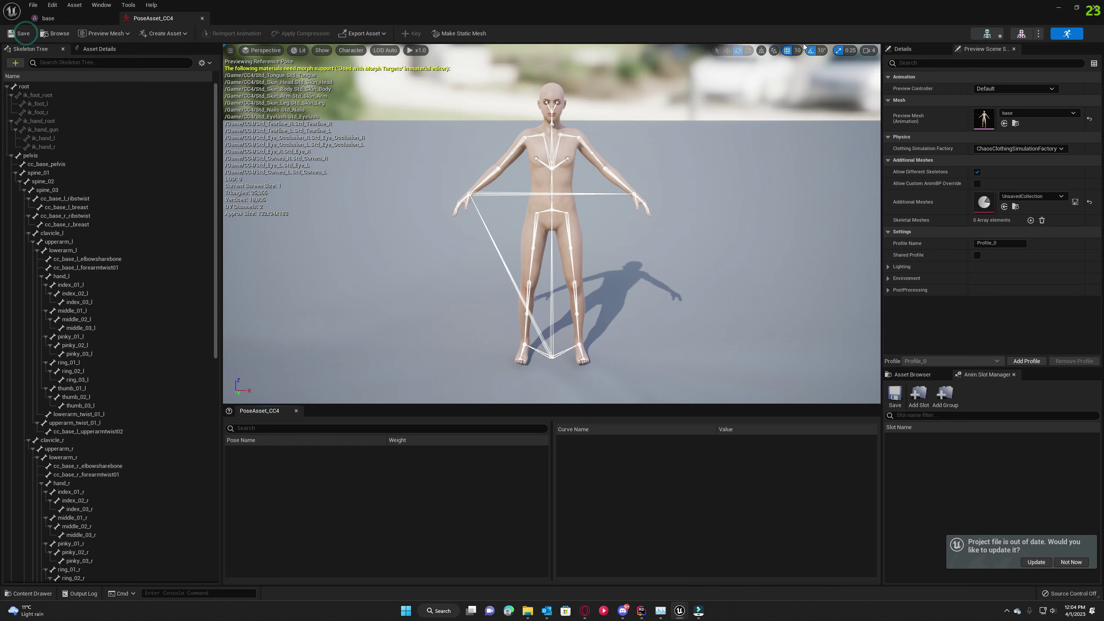
Open the slacker mesh and insert its current pose into PoseAsset_CC4, then select Pose_1.
left_click(1059, 10)
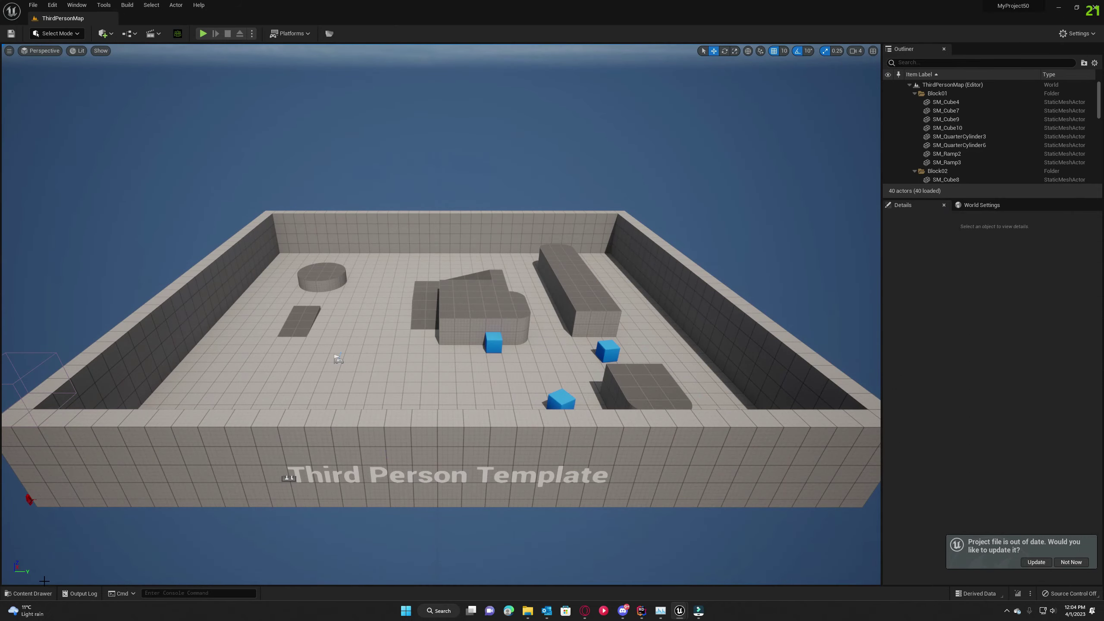
left_click(32, 593)
double_click(373, 413)
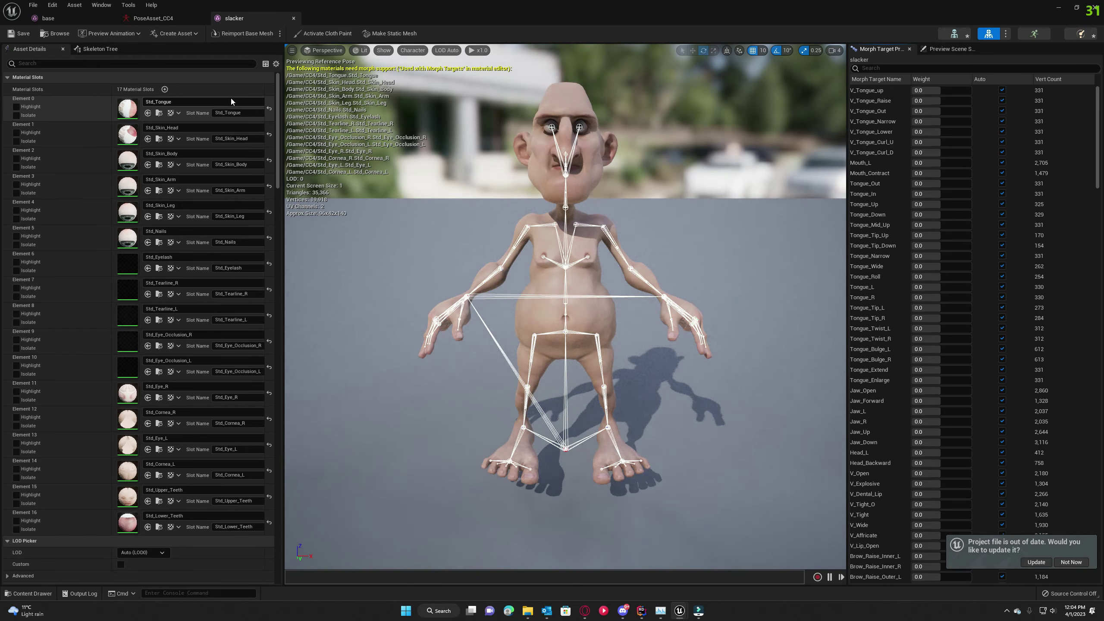
left_click(166, 34)
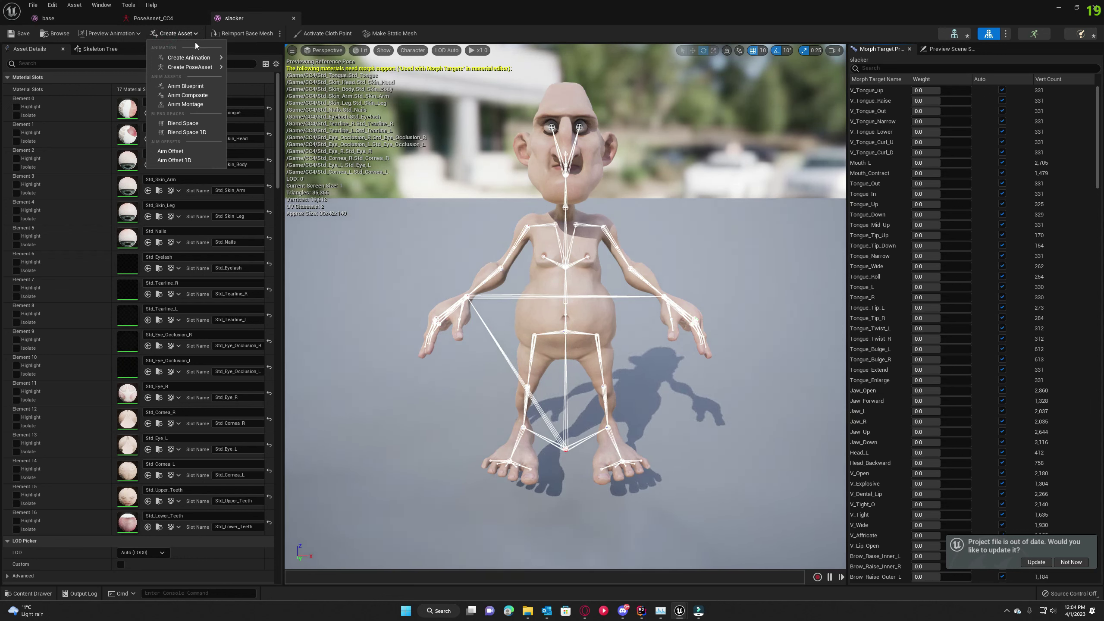
mouse_move(193, 67)
mouse_move(270, 109)
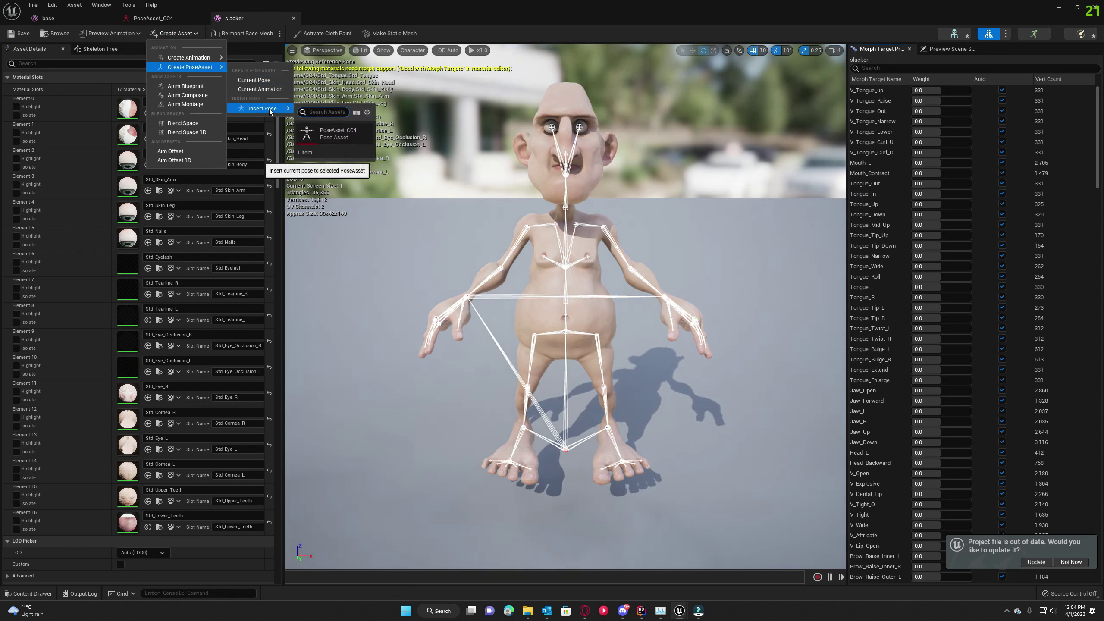
left_click(336, 135)
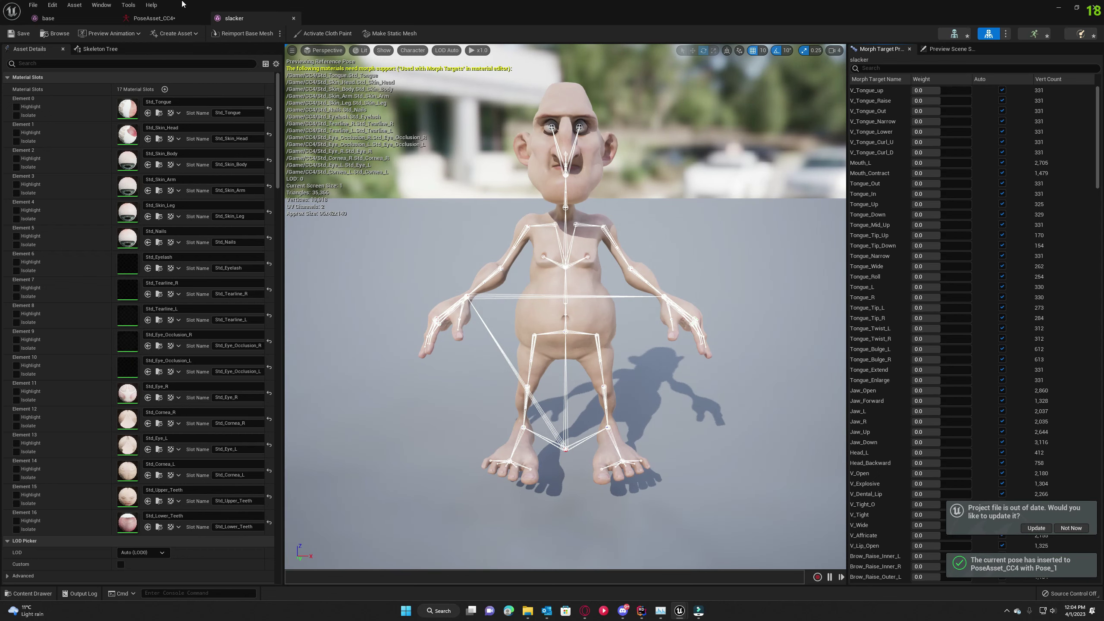
left_click(153, 18)
left_click(261, 454)
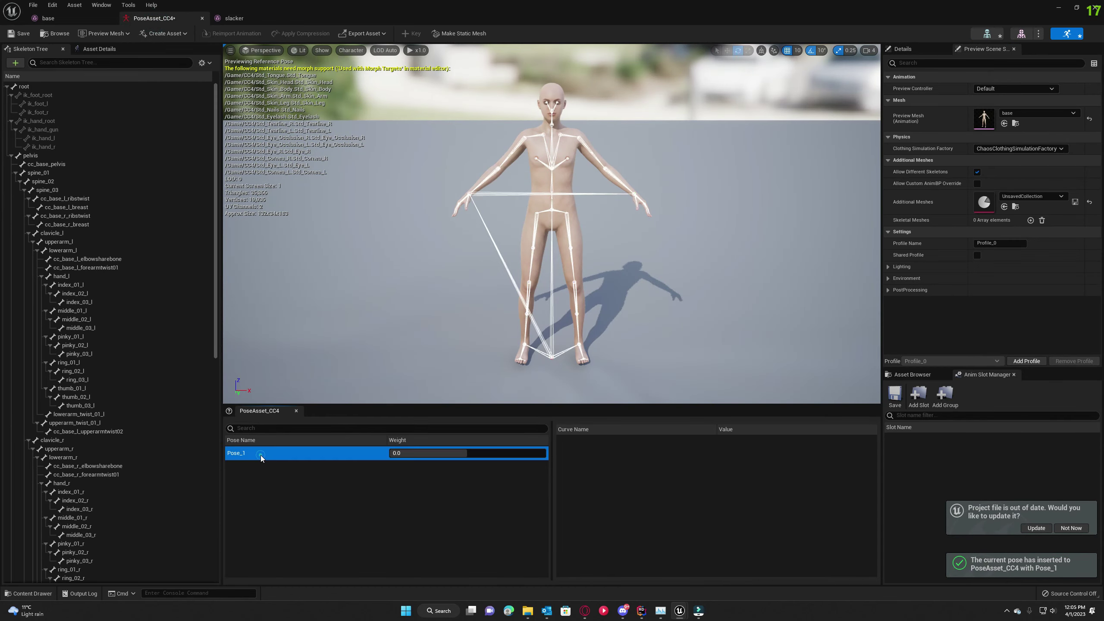
Rename Pose_1 to Slacker_Pose.
right_click(260, 456)
left_click(295, 500)
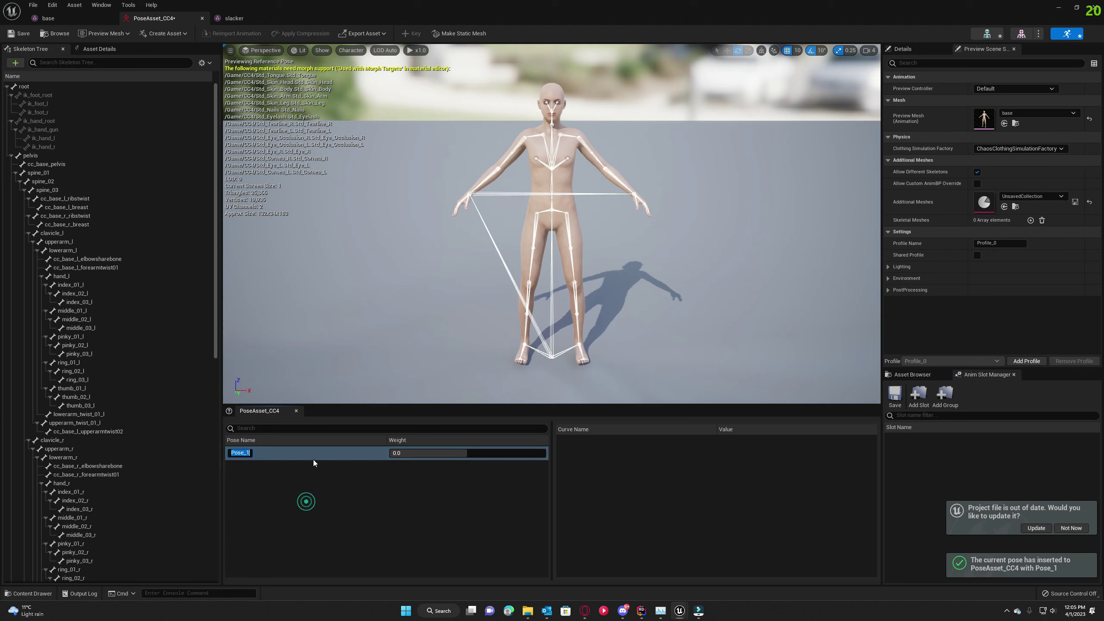
type("Slacker_Pose")
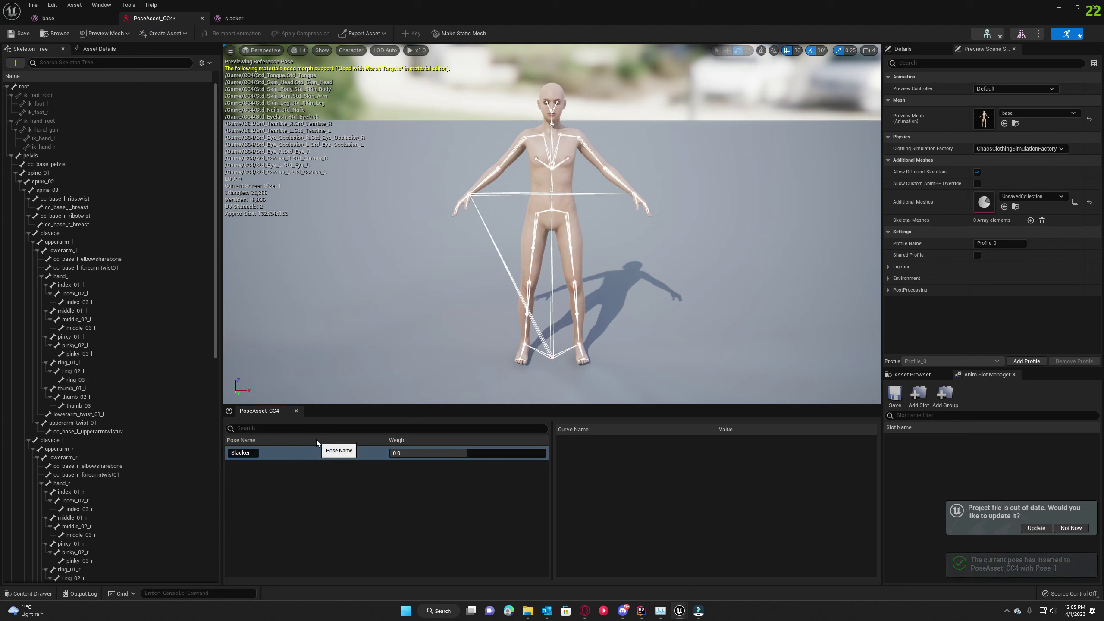
left_click(306, 531)
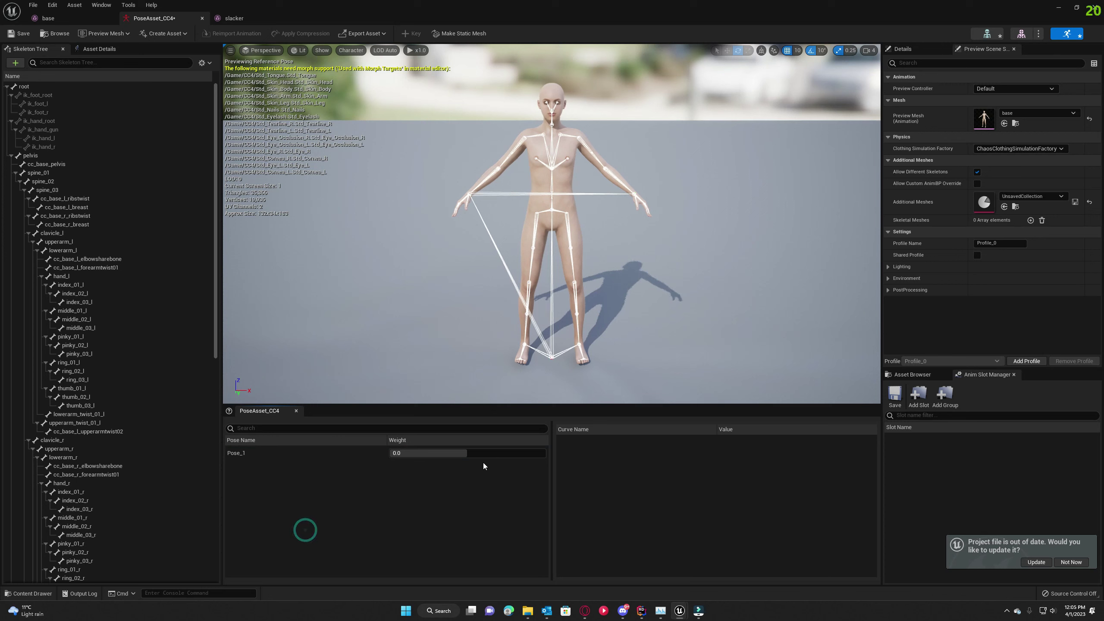
Set the pose weight to 1.0, save the pose asset, and return to the base mesh.
mouse_move(546, 453)
left_mouse_down()
mouse_move(470, 453)
mouse_move(546, 452)
left_mouse_up()
left_click(360, 493)
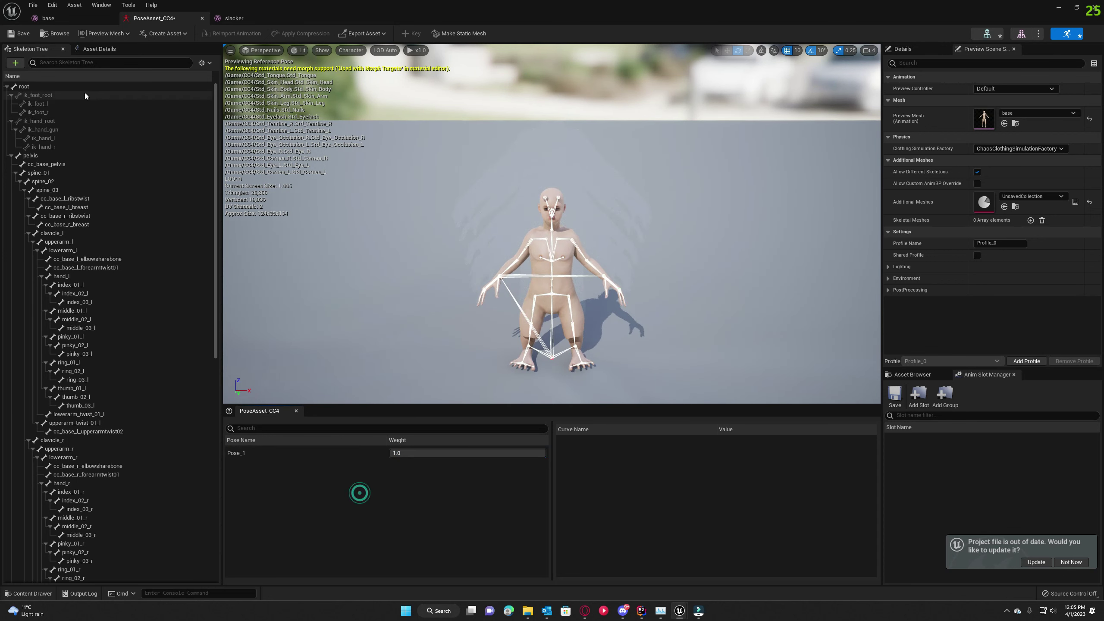
left_click(22, 35)
mouse_move(546, 453)
left_mouse_down()
mouse_move(504, 452)
mouse_move(546, 453)
left_mouse_up()
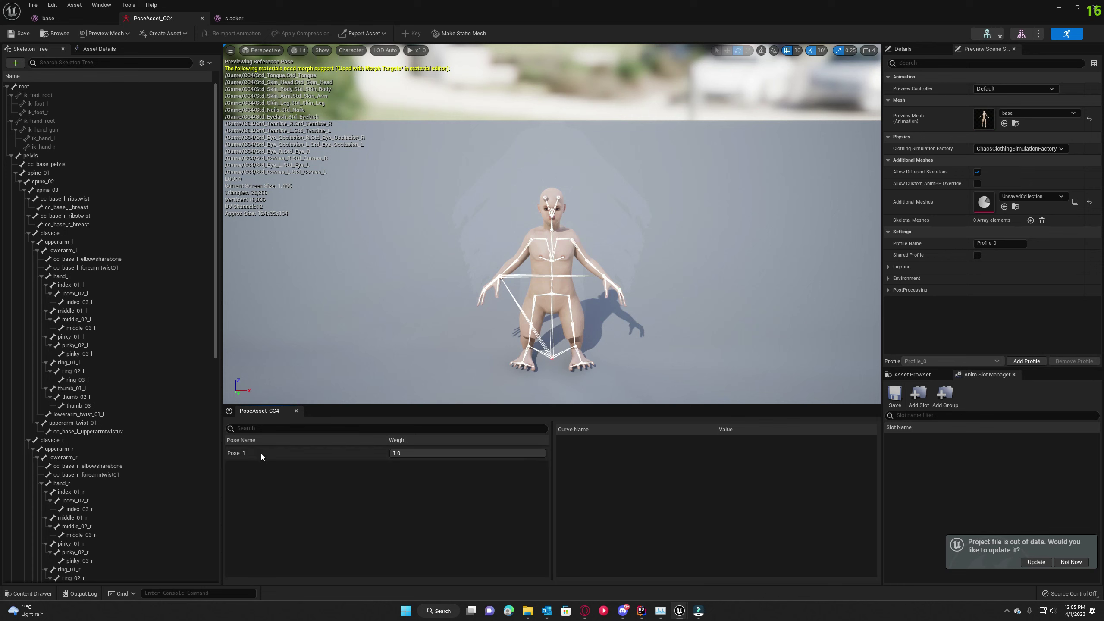
left_click(65, 19)
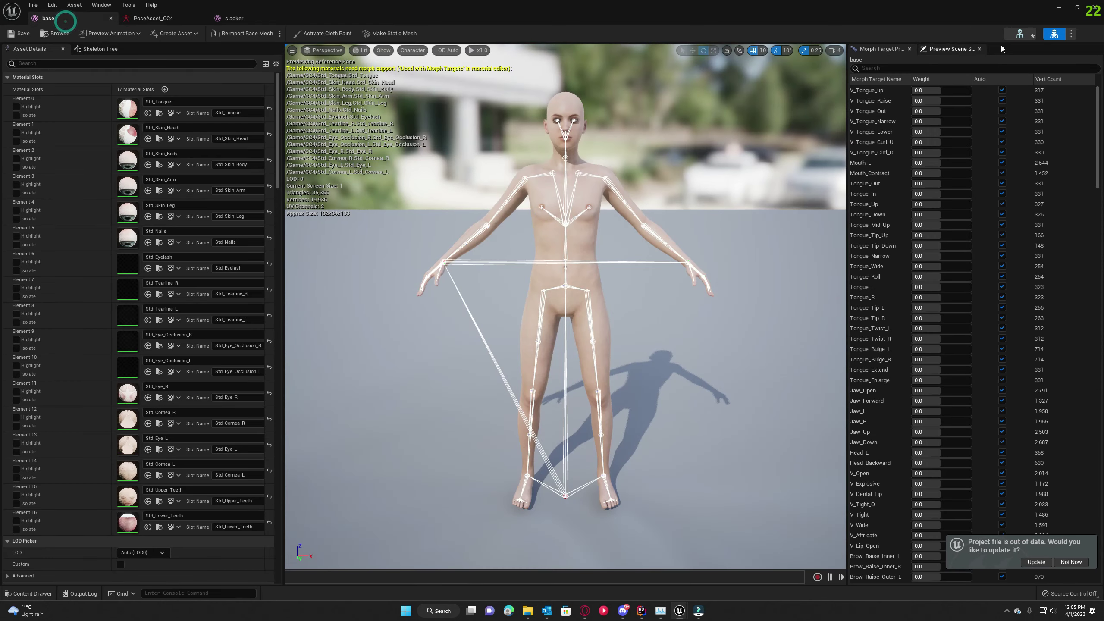
In base_Skeleton, show bone translation retargeting options and save.
left_click(1020, 34)
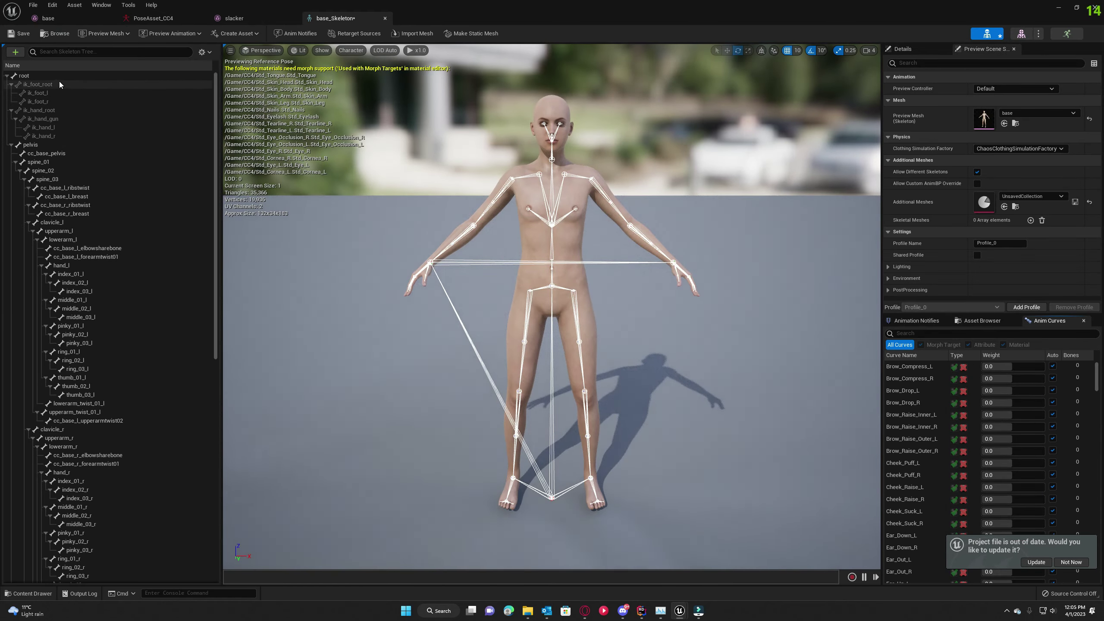
left_click(58, 75)
left_click(203, 51)
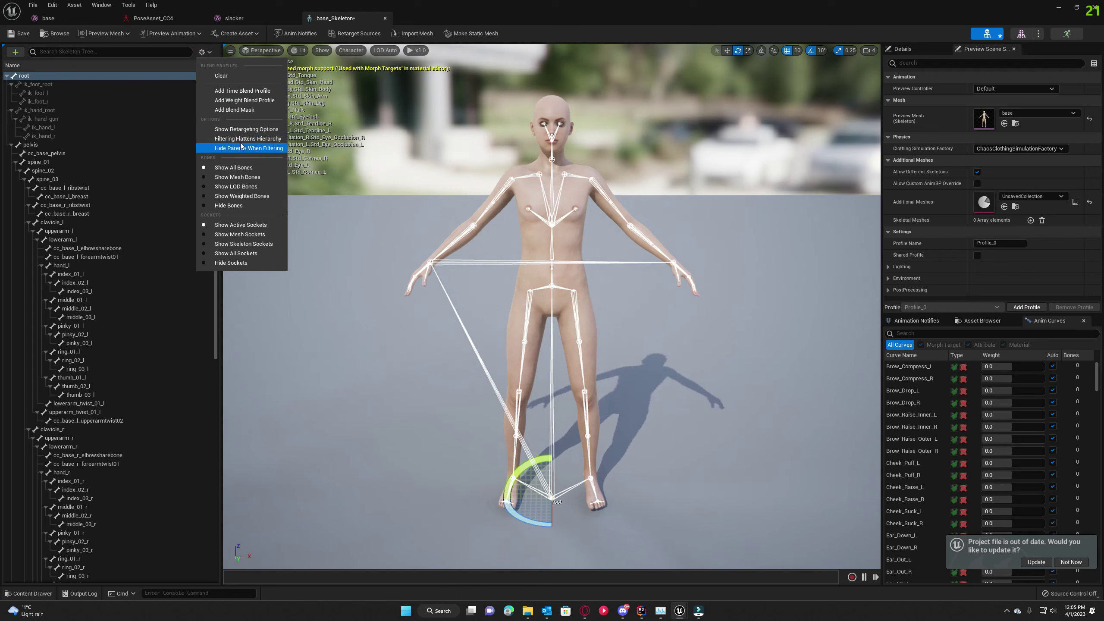
left_click(246, 129)
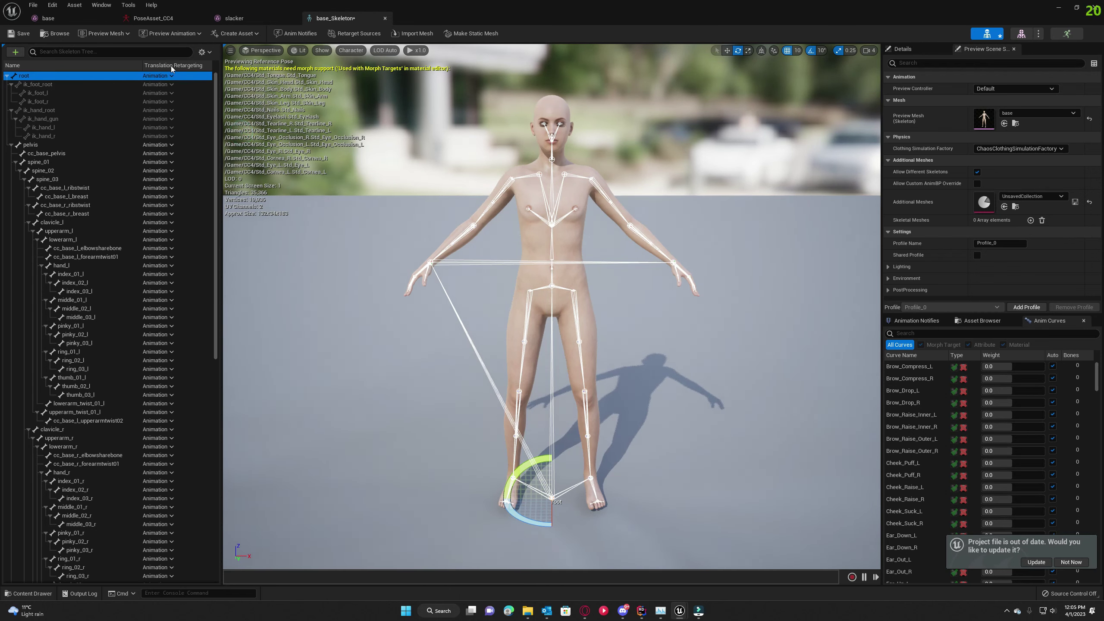
left_click(22, 35)
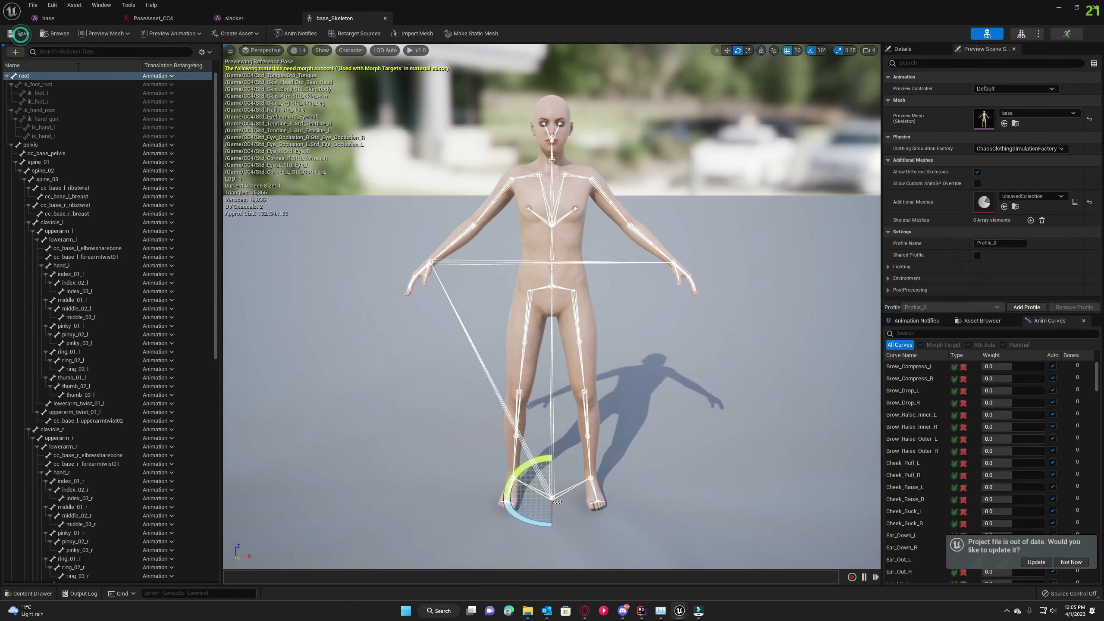
Recursively set all bones from root to Orient and Scale retargeting and save the skeleton.
right_click(115, 76)
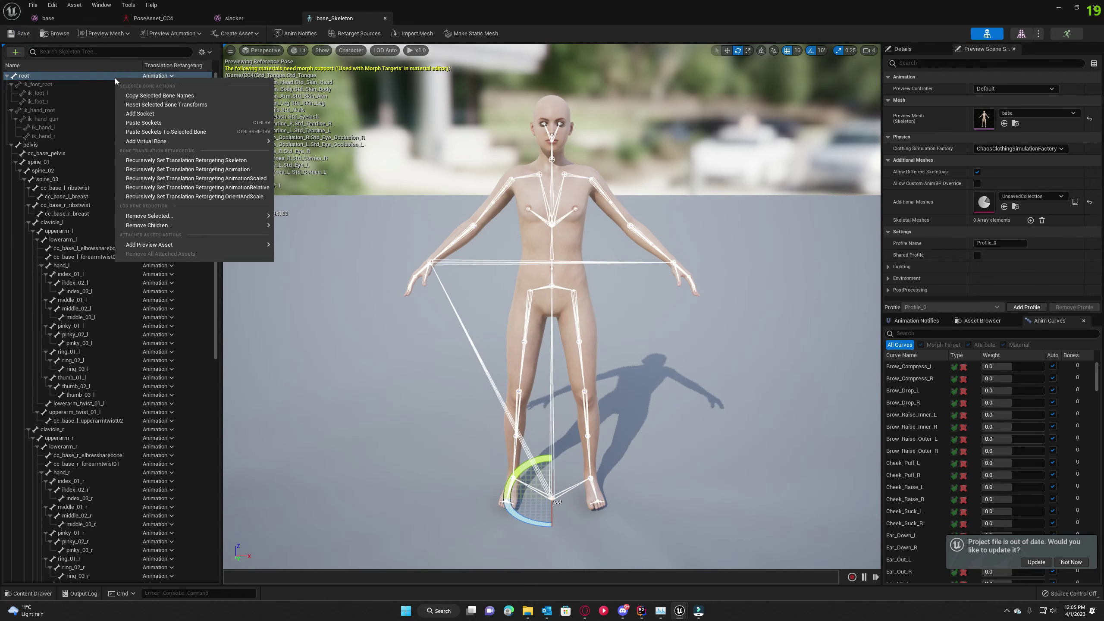
left_click(206, 201)
left_click(16, 34)
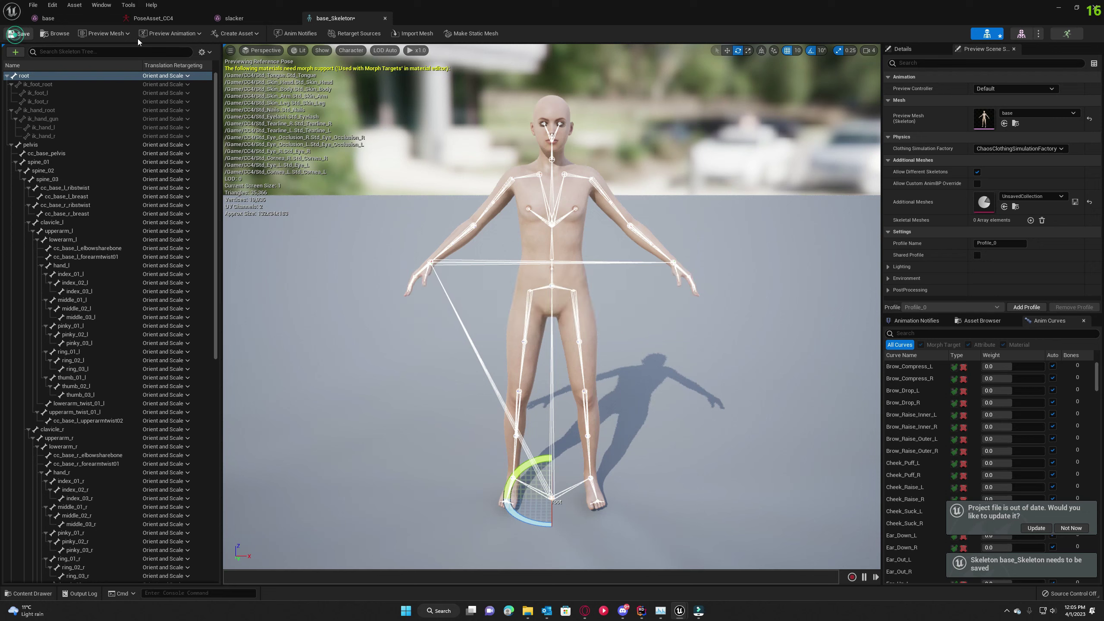
left_click(235, 17)
left_click(153, 18)
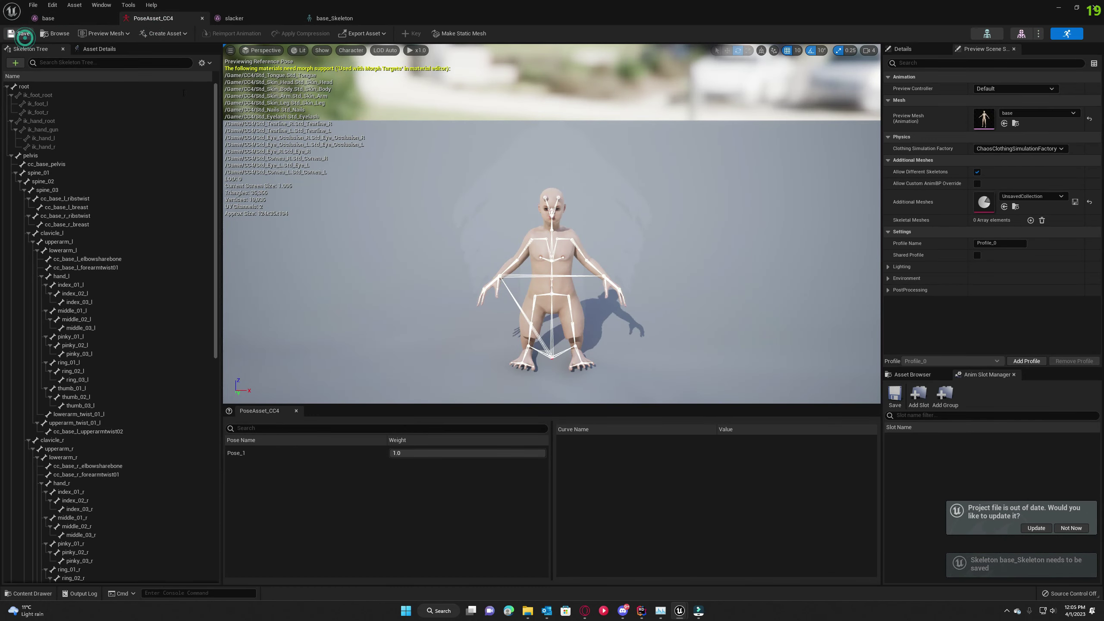
Rename the Pose_1 entry to Slacker_Pose.
right_click_drag(551, 308, 550, 309)
left_click(269, 456)
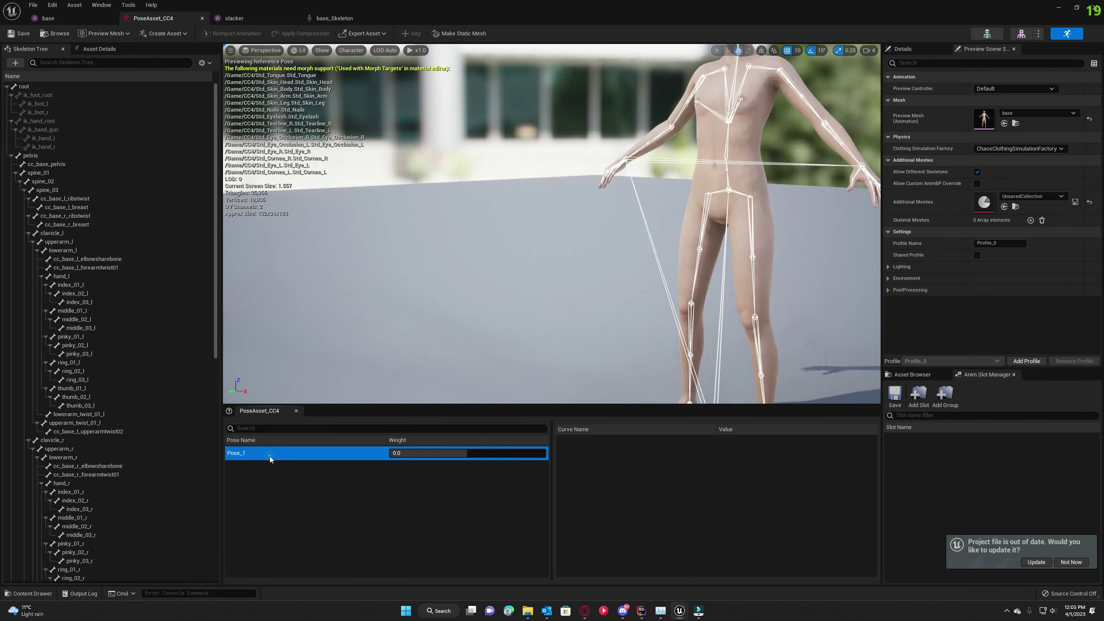
right_click(269, 456)
left_click(302, 502)
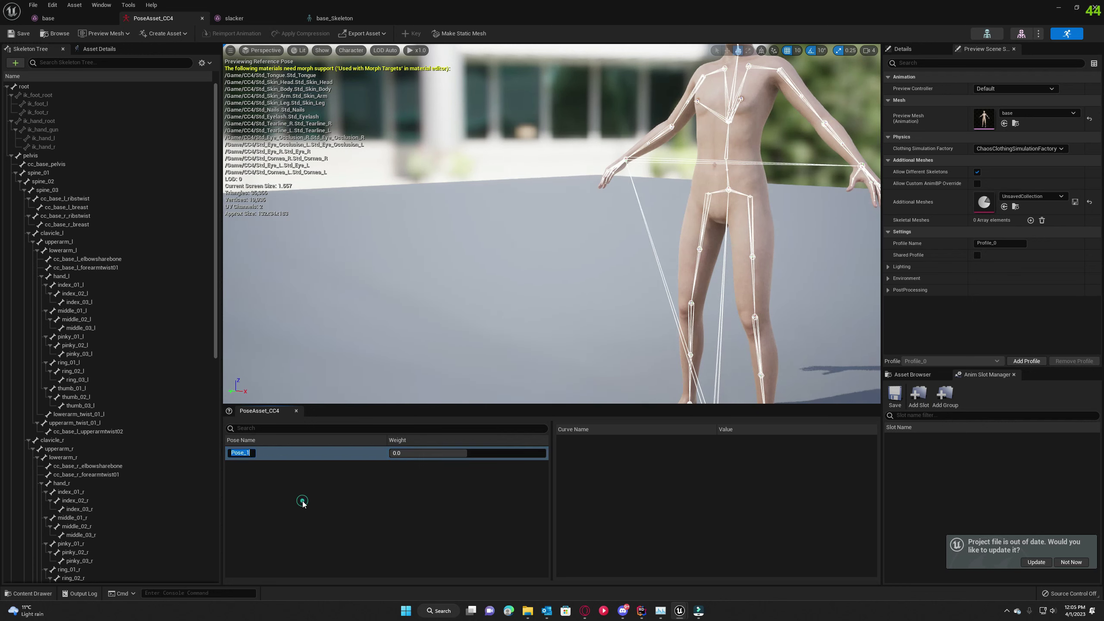
type("Slacker_Pose")
key("Return")
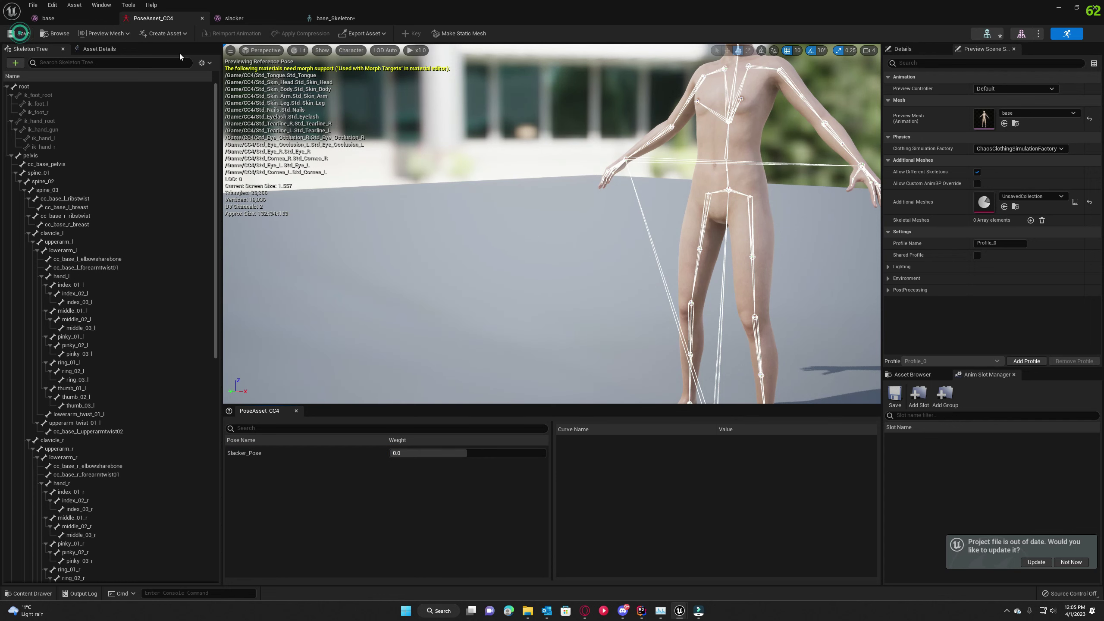
Raise Slacker_Pose's weight from 0.0 to 1.0 and view the crouched character from the front.
left_click_drag(430, 452, 546, 453)
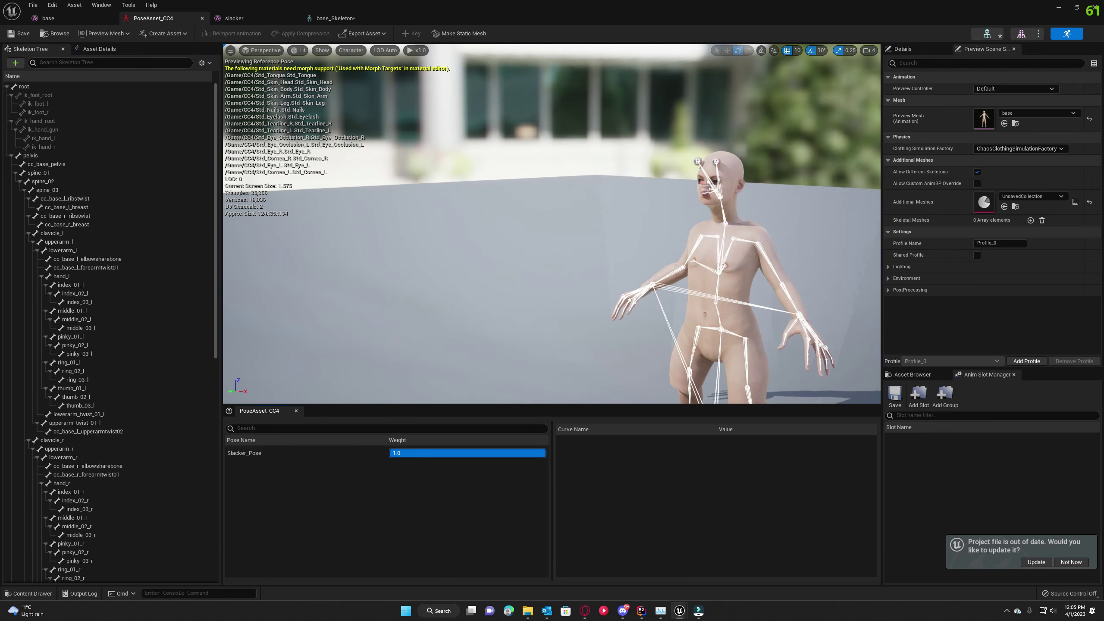
key("f")
left_click_drag(607, 315, 582, 310, "alt")
left_click(545, 454)
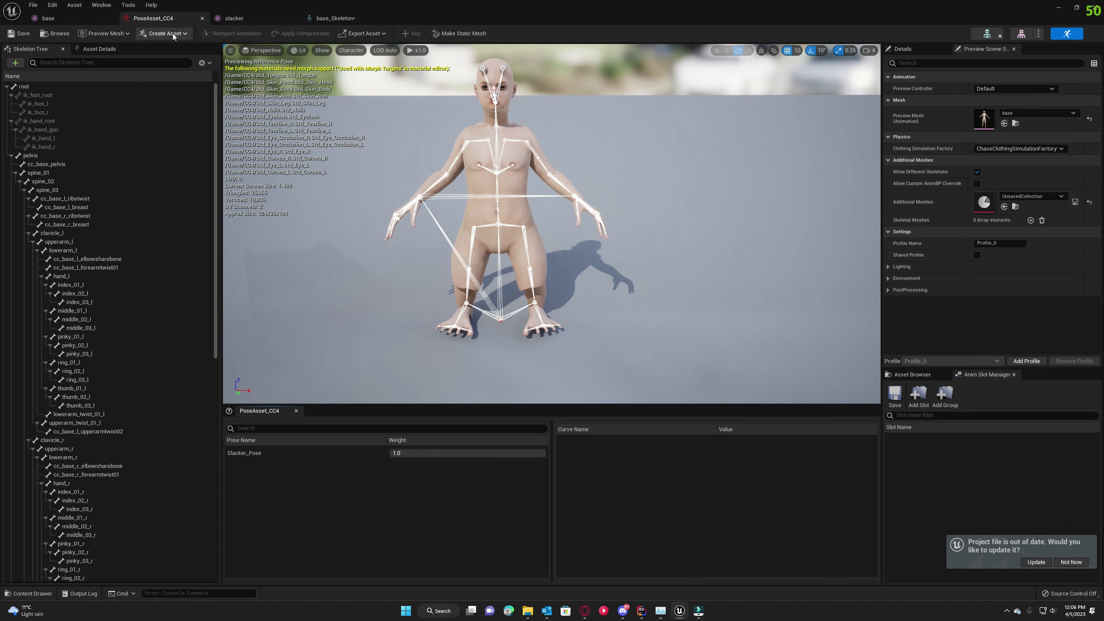
Create a Slacker_Pose animation from the current pose in Content, save it, and return to base_Skeleton.
left_click(159, 34)
mouse_move(187, 58)
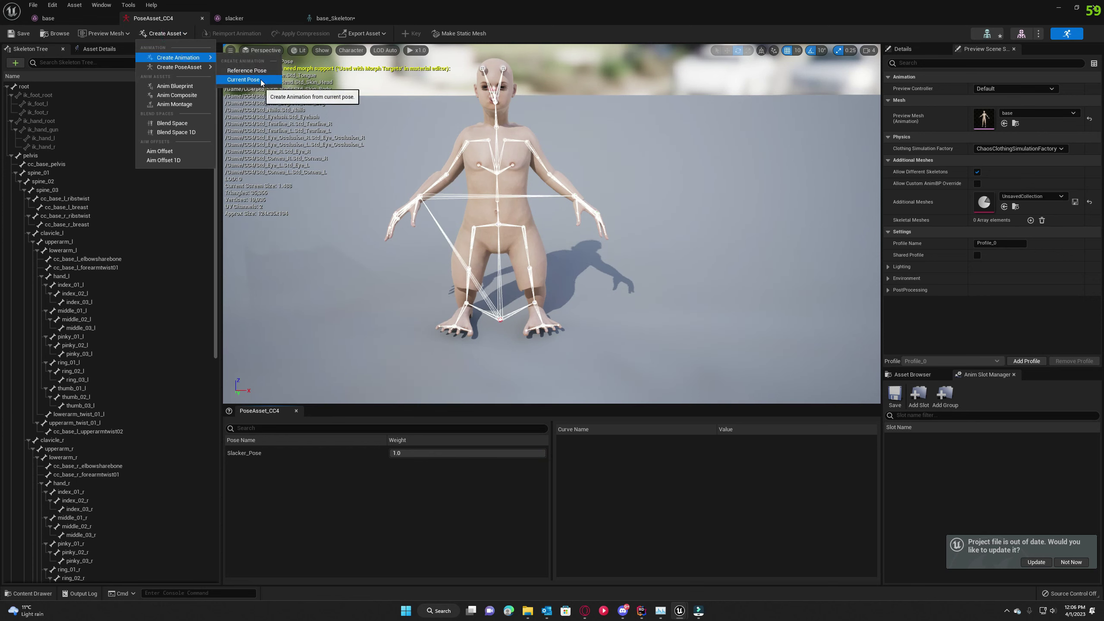
left_click(244, 81)
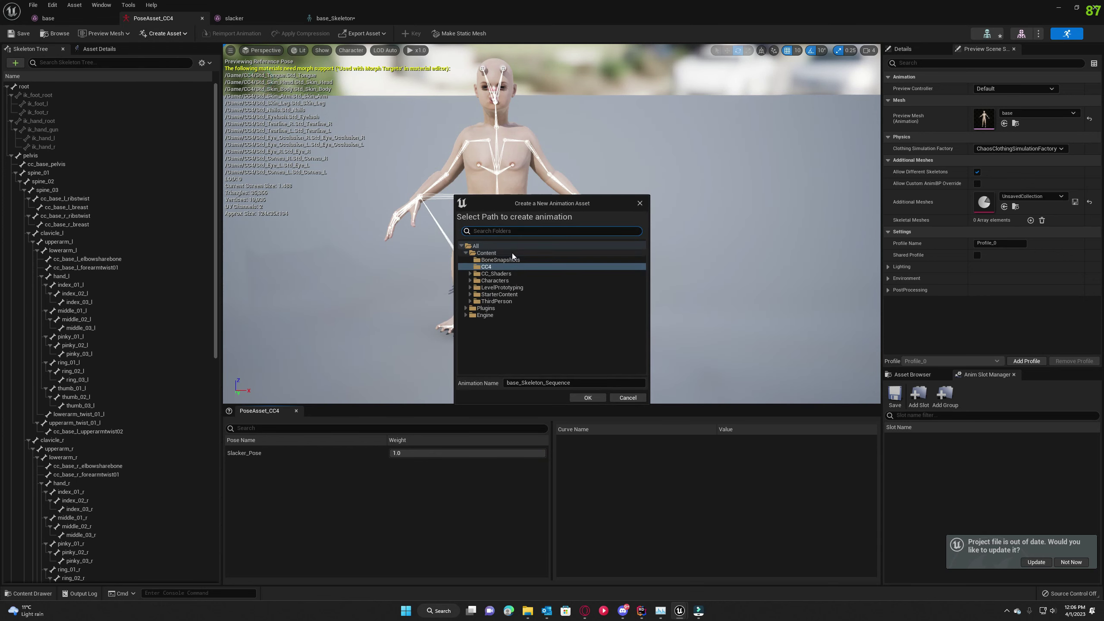
left_click(493, 252)
left_click(572, 385)
type("Slacker_Pose")
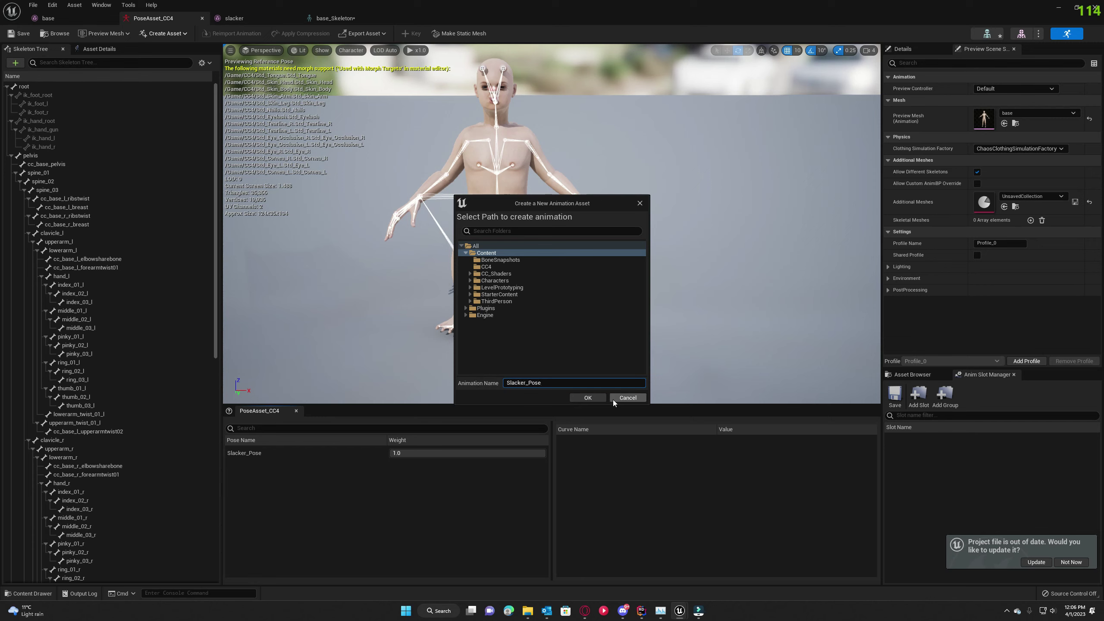
left_click(588, 397)
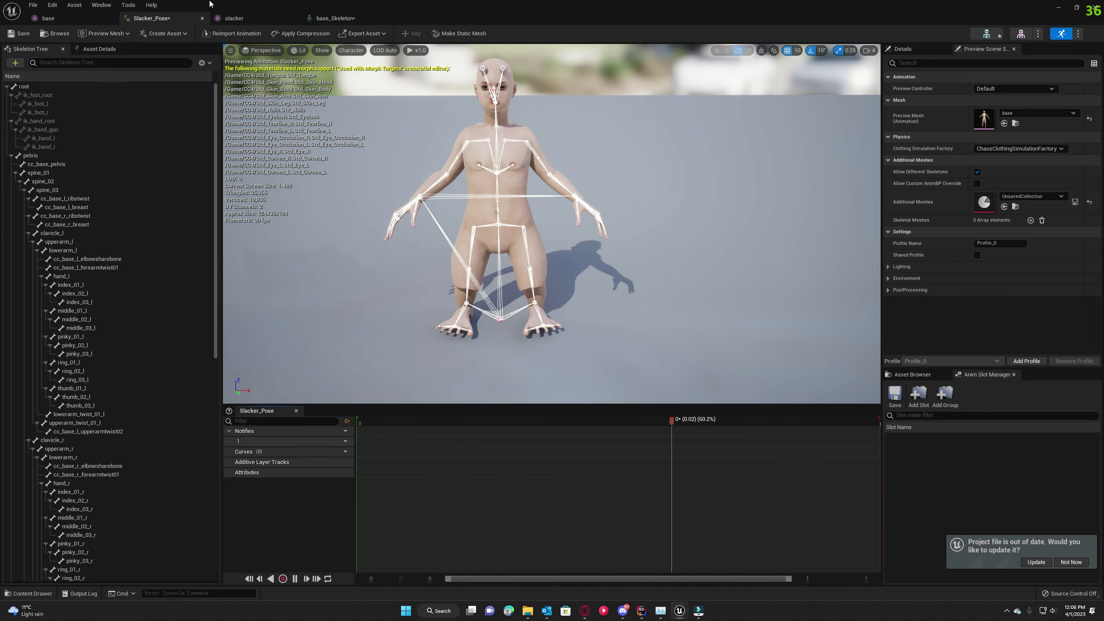
left_click(20, 34)
left_click(335, 18)
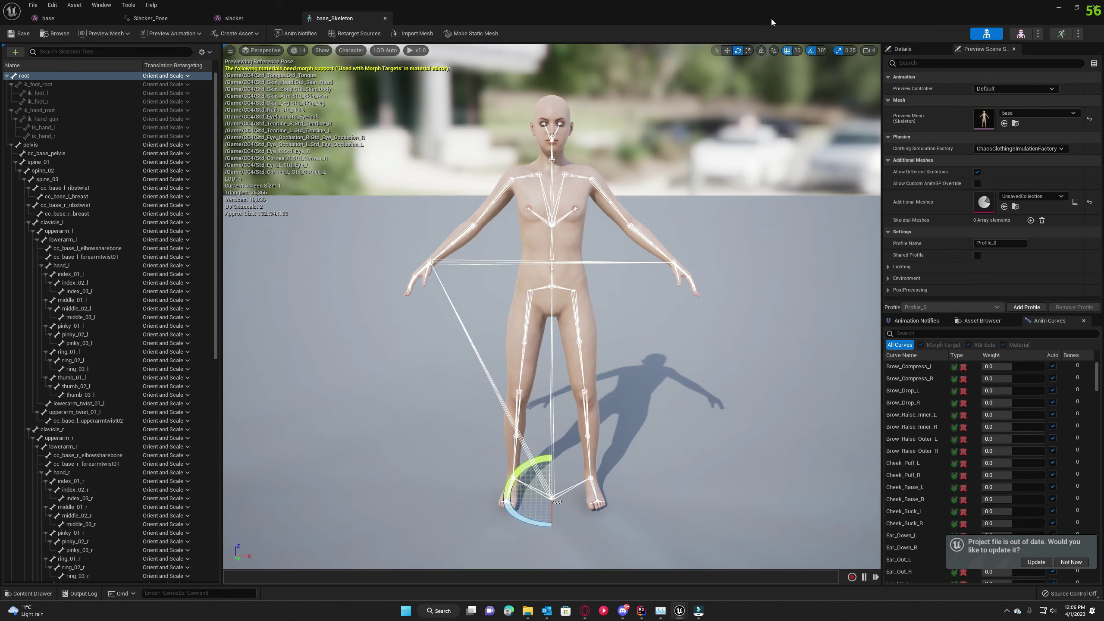
Minimize the skeleton editor, launch Mesh Morpher on the slacker character, and orbit around it.
left_click(1058, 6)
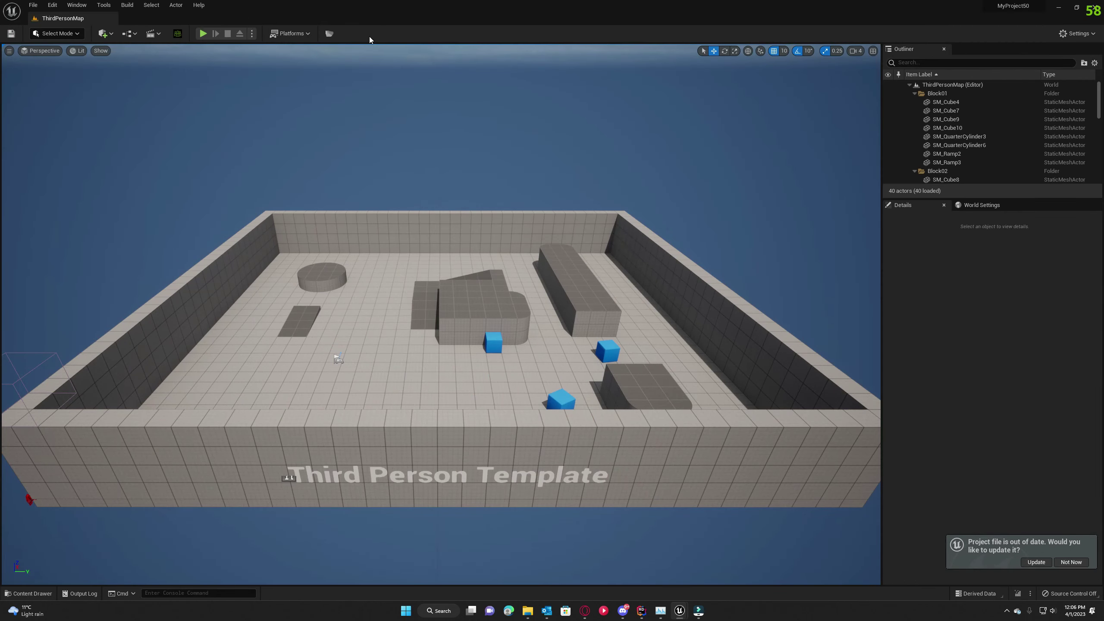
left_click(330, 34)
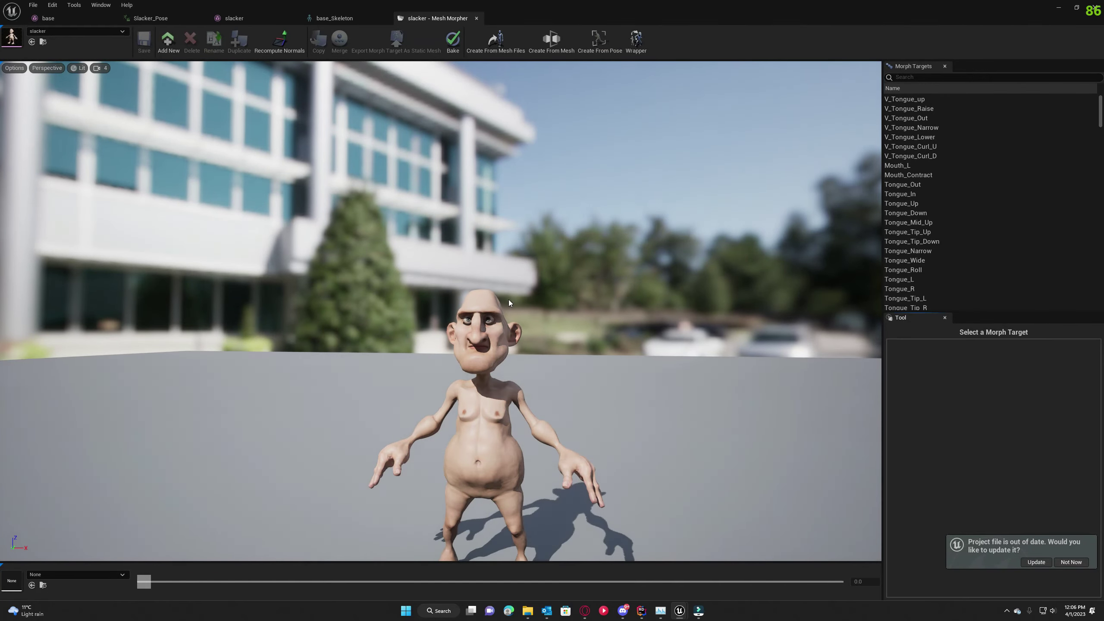
left_click_drag(509, 300, 176, 131)
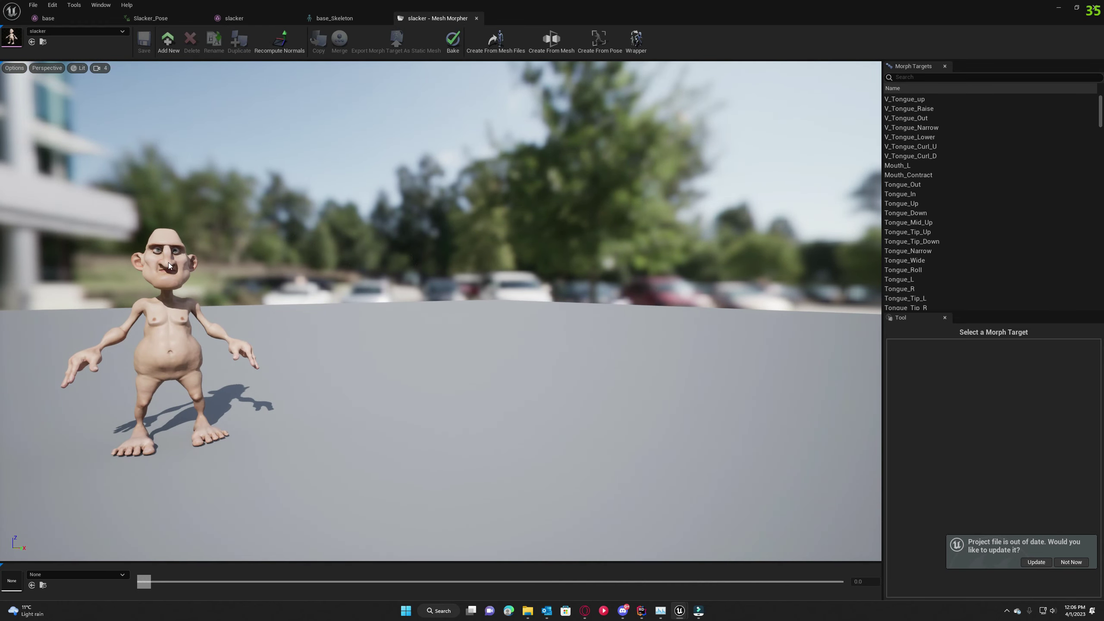
Switch the Mesh Morpher's edited mesh to base and frame the character.
left_click_drag(168, 262, 108, 264)
left_click(55, 32)
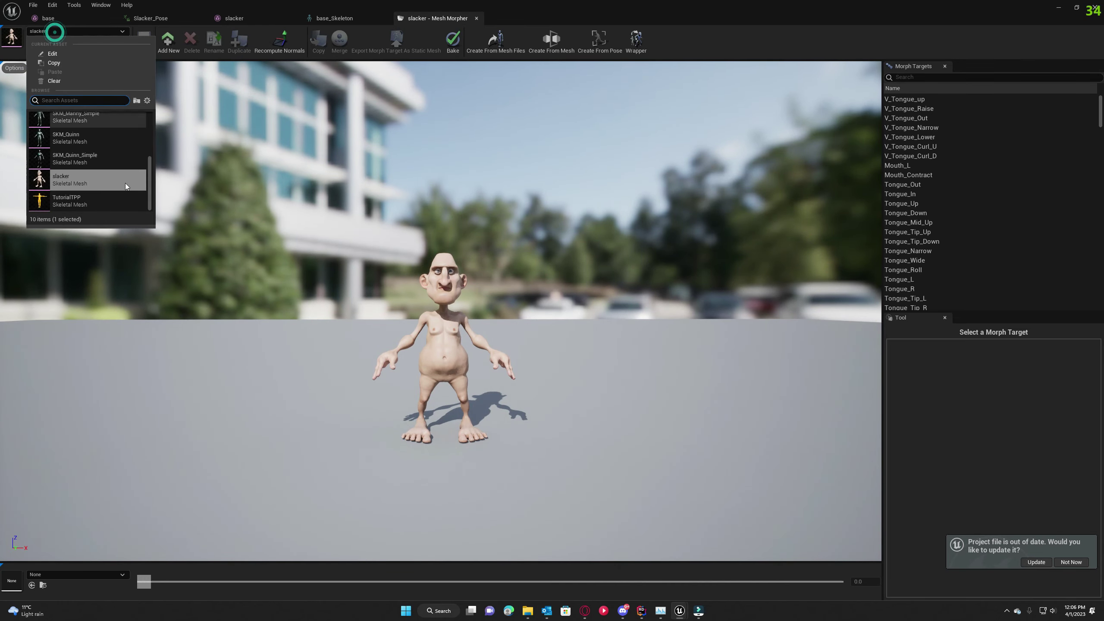
left_click(50, 128)
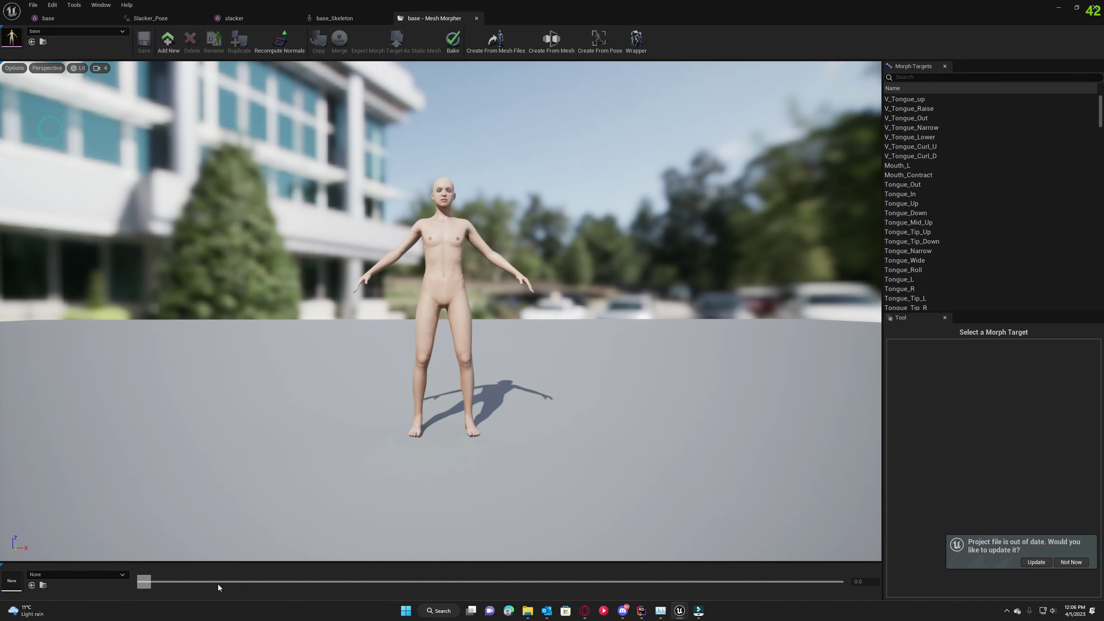
left_click_drag(326, 344, 278, 265)
Preview base in Slacker_Pose, clear the preview animation, and open Create From Pose.
left_click(61, 575)
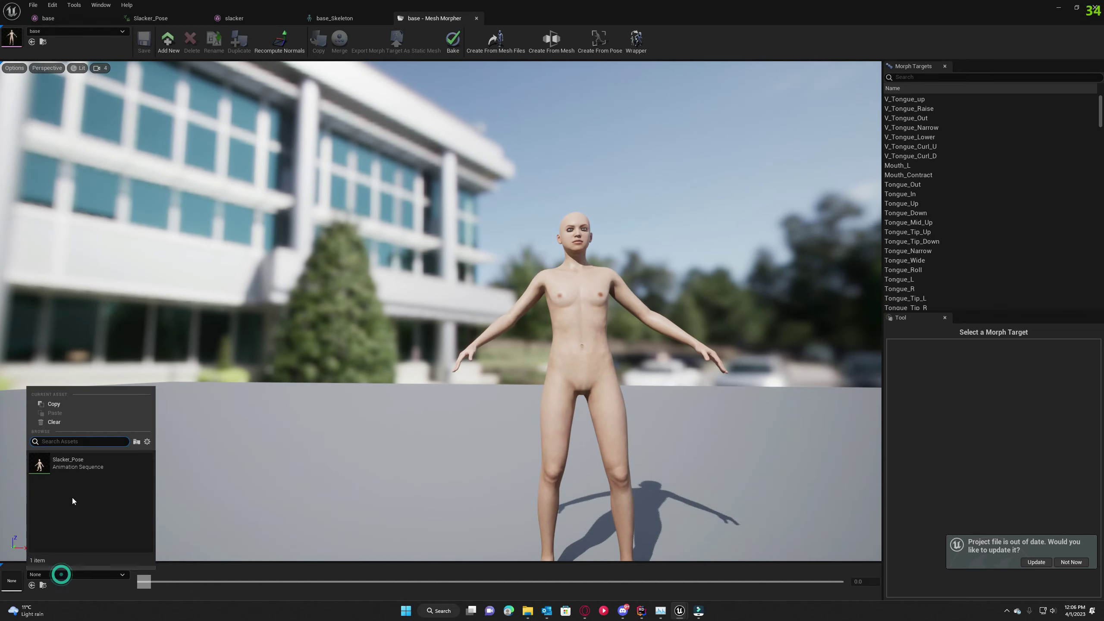
left_click(90, 468)
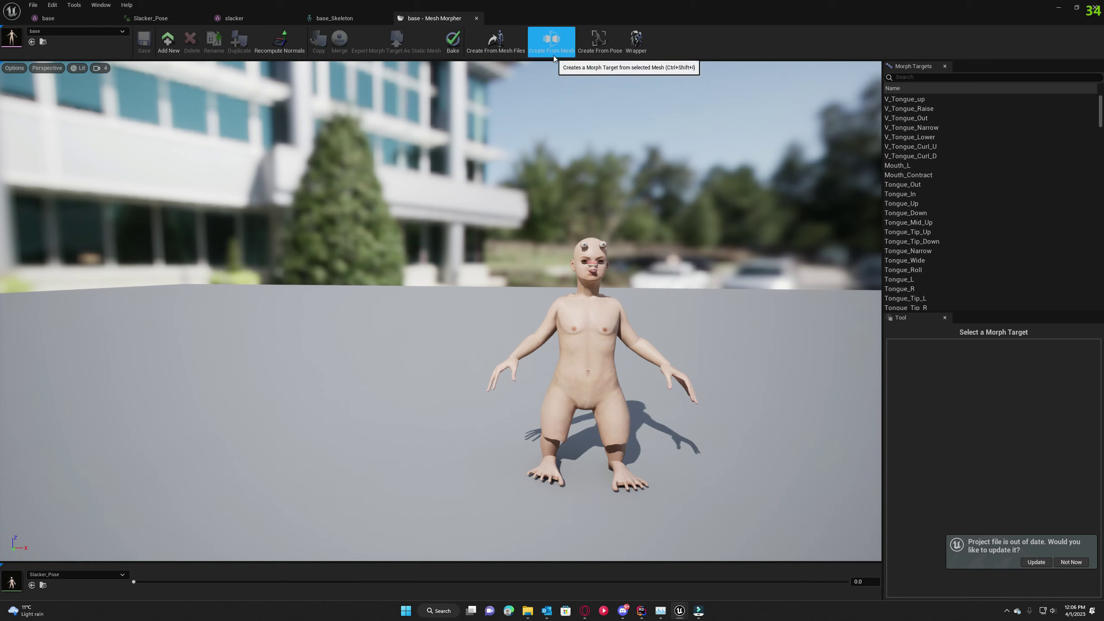
left_click(69, 577)
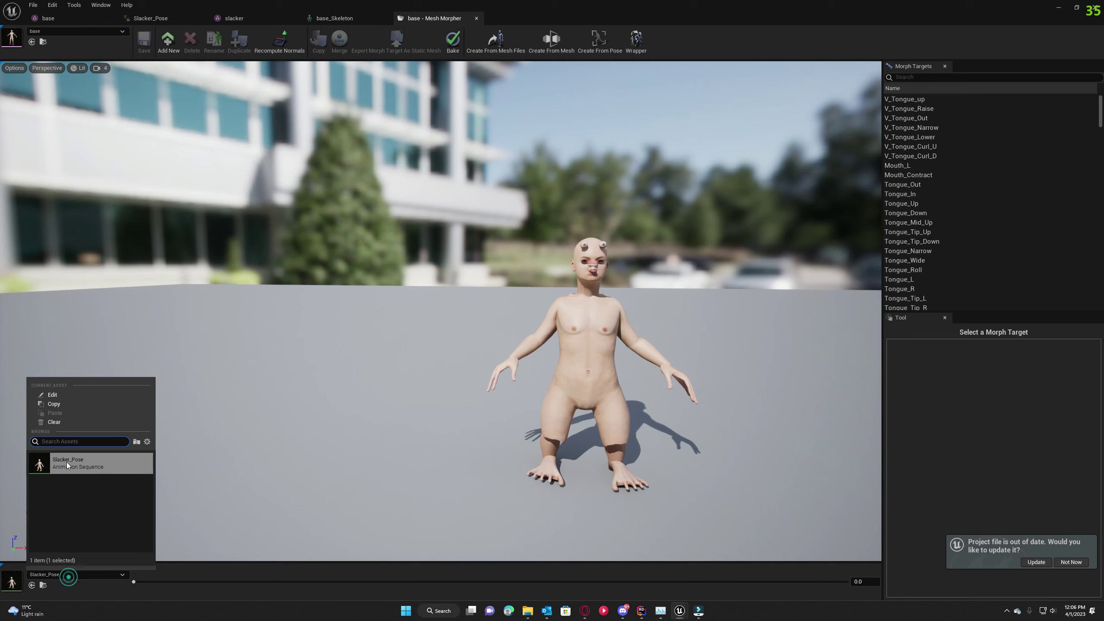
left_click(64, 421)
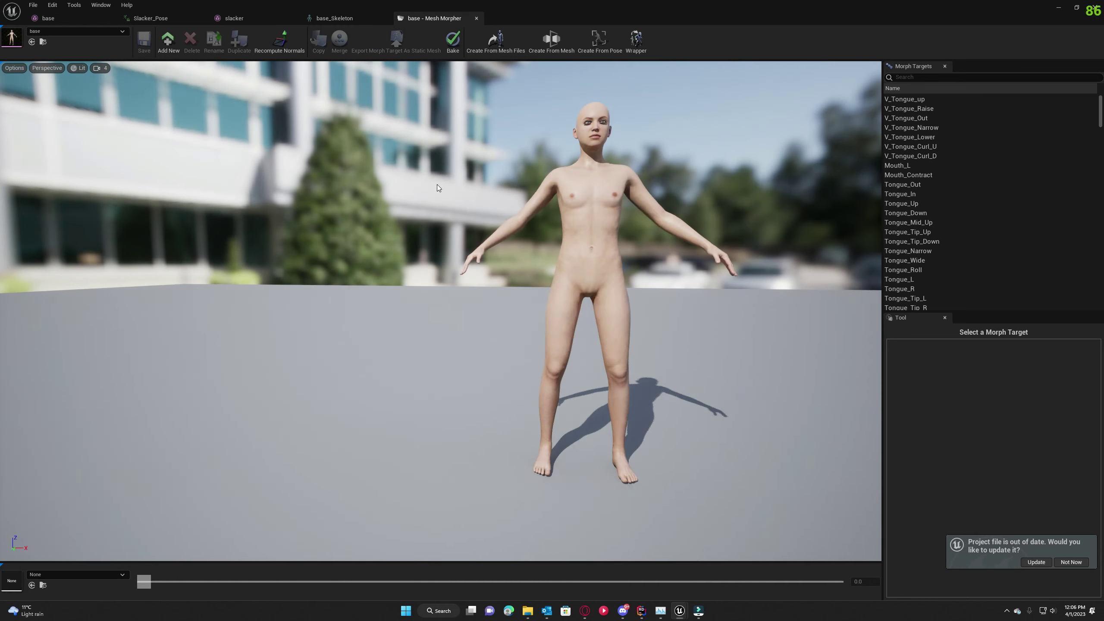
left_click(599, 51)
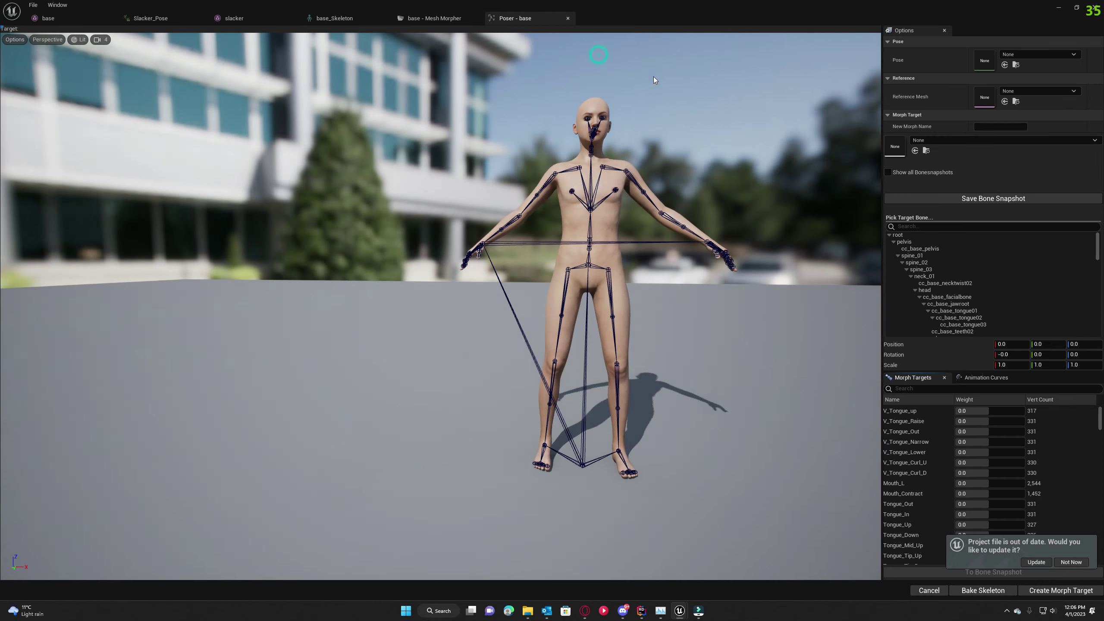
Apply Slacker_Pose in the Poser and create the SlackerPoseSkeleton morph target, confirming success.
left_click(1034, 54)
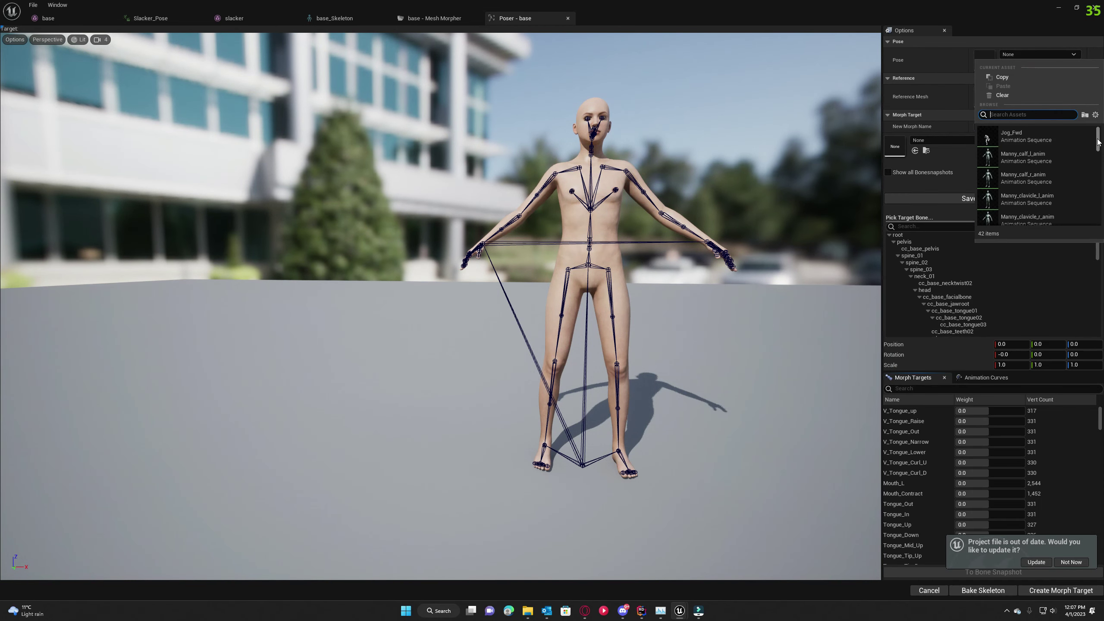
scroll(1054, 176, "down", 10)
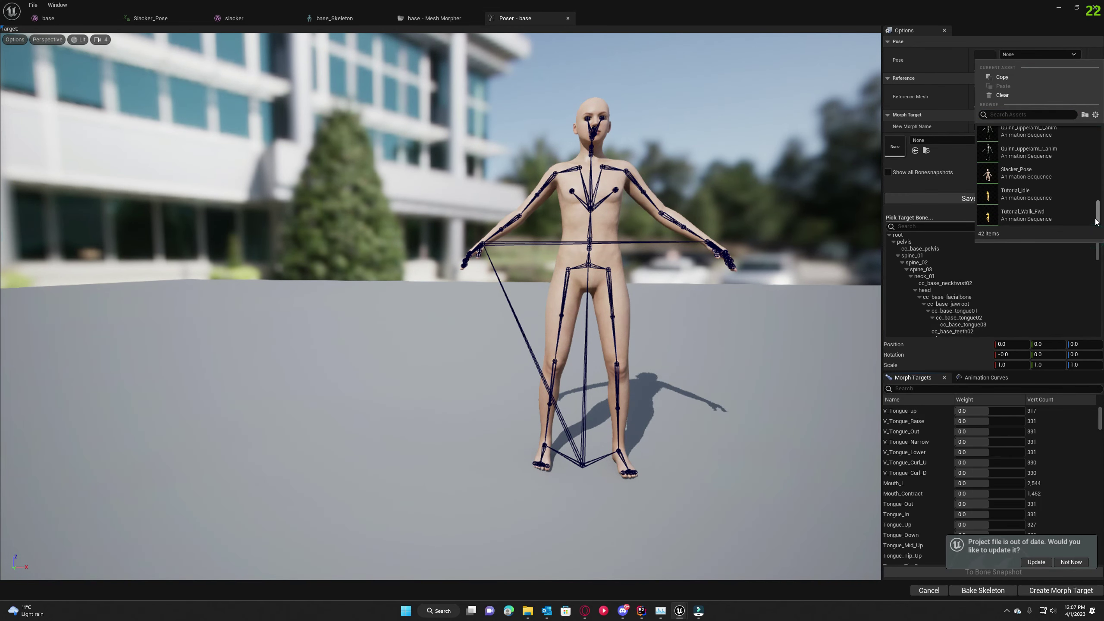
left_click(1026, 173)
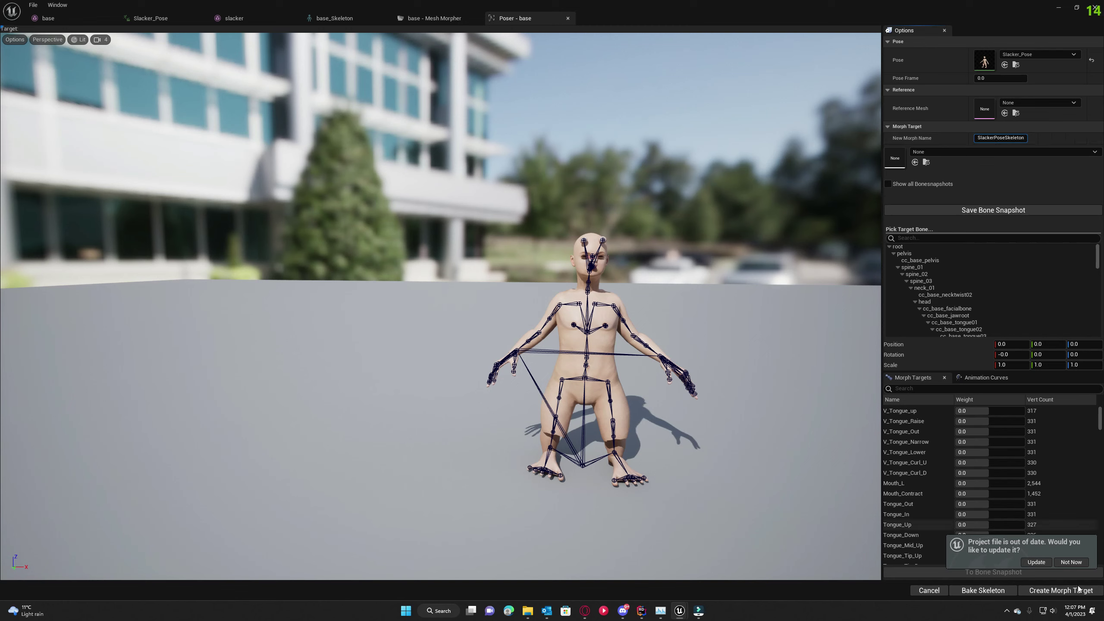
left_click(1057, 590)
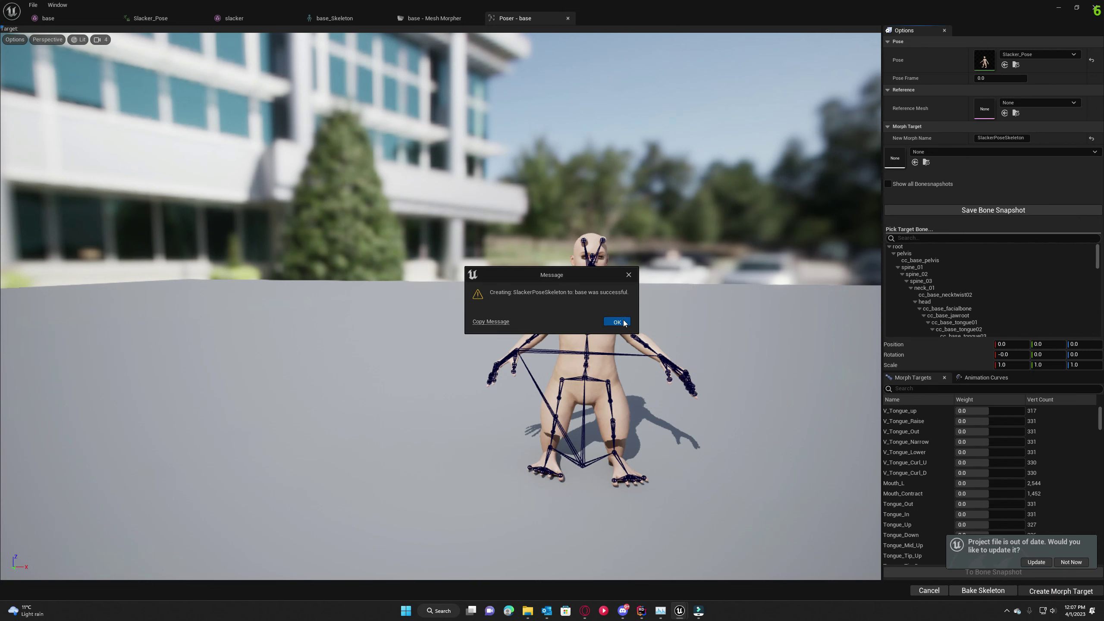
left_click(623, 322)
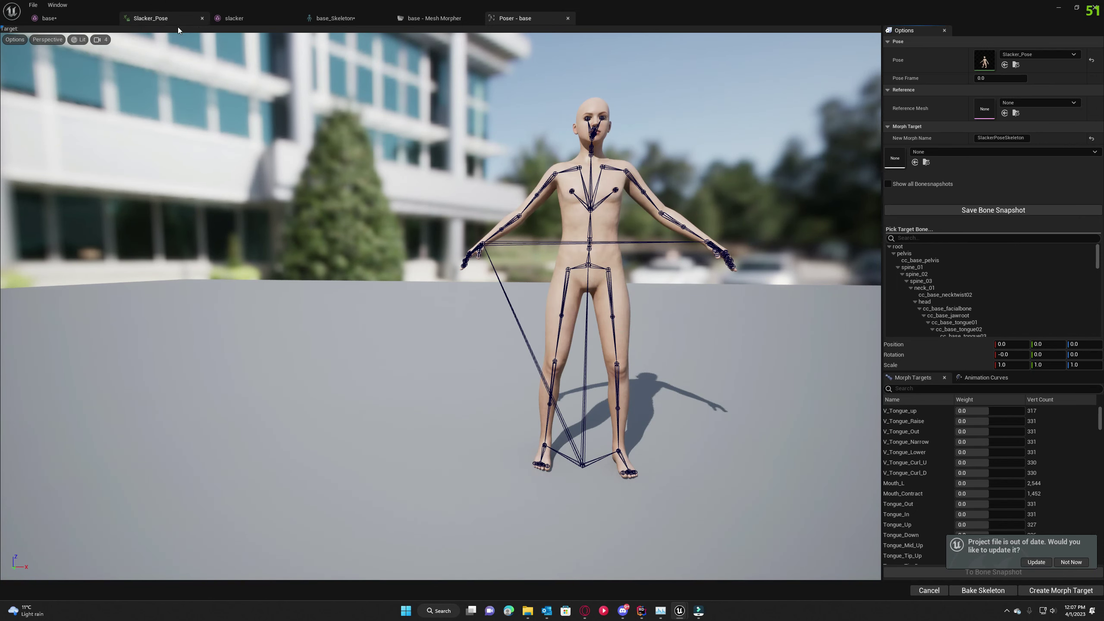
Return to the base Mesh Morpher and open SlackerPoseSkeleton from the bottom of the Morph Targets list.
left_click(344, 18)
left_click(526, 20)
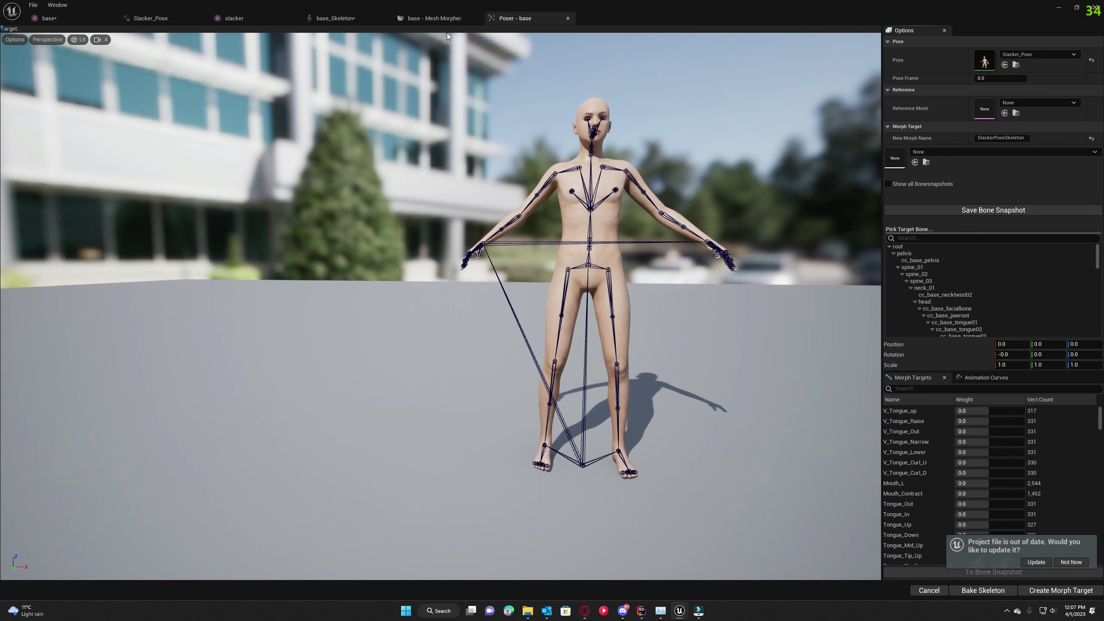
left_click(435, 18)
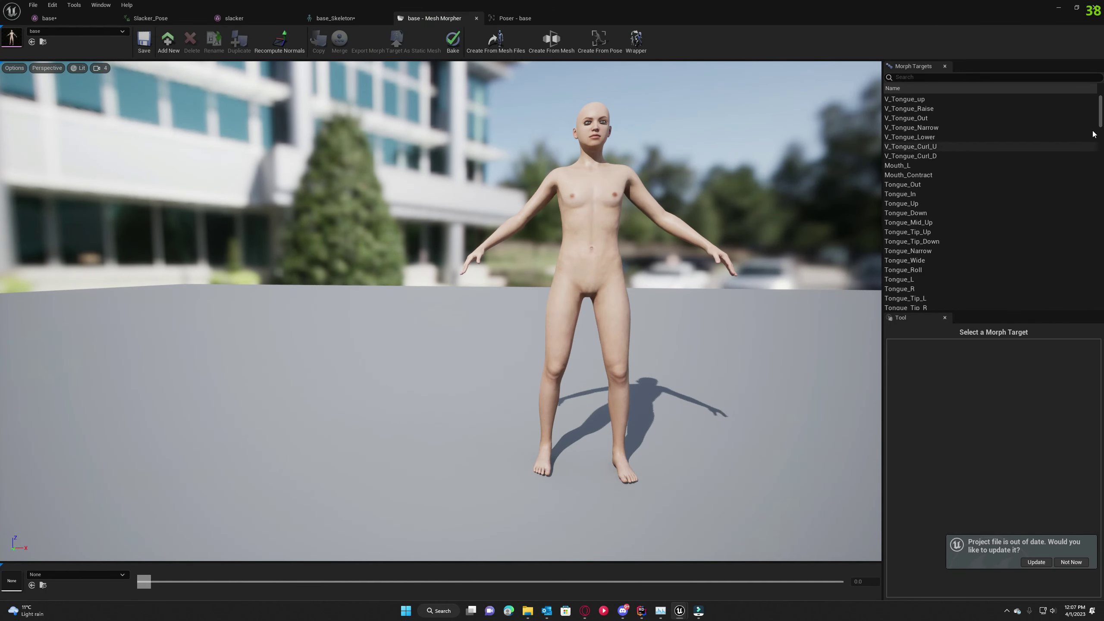
left_click_drag(1101, 112, 1101, 300)
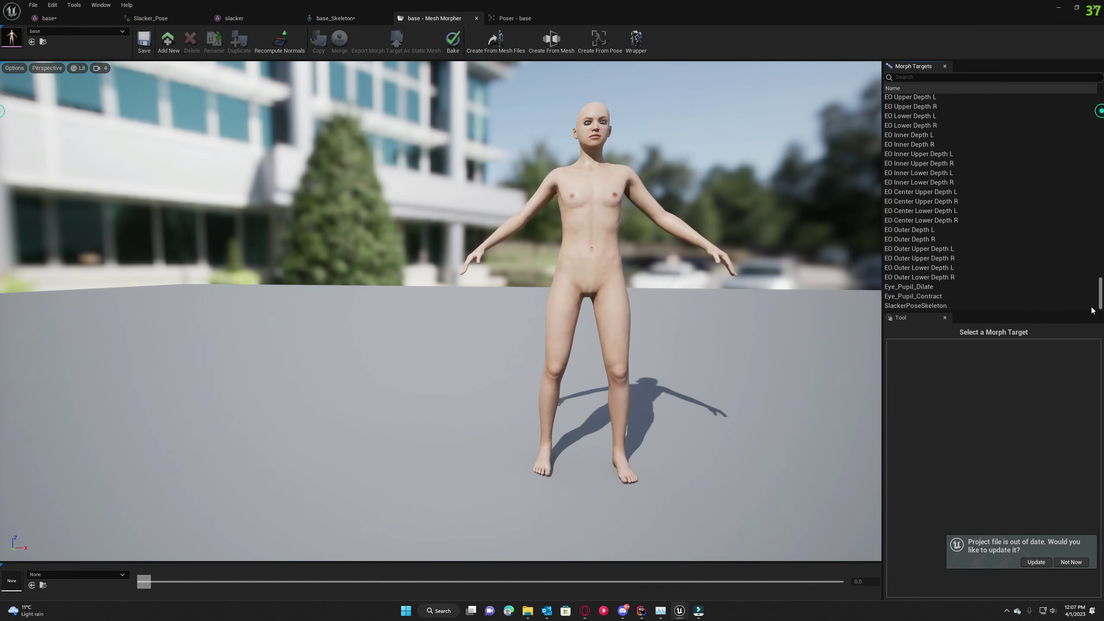
left_click(931, 306)
left_click(931, 306)
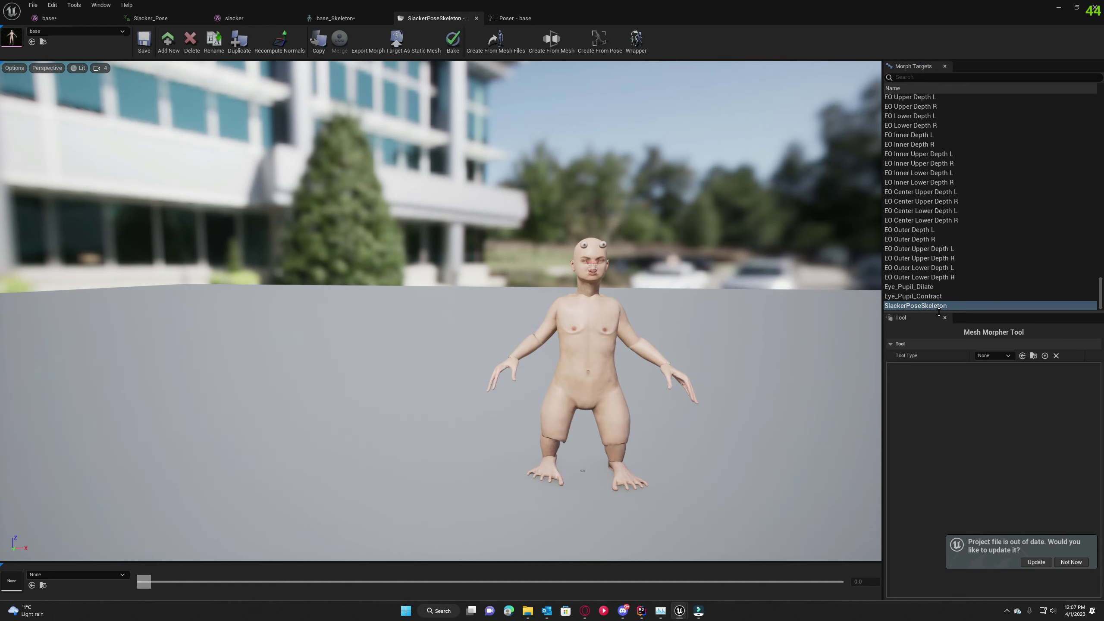
right_click(937, 304)
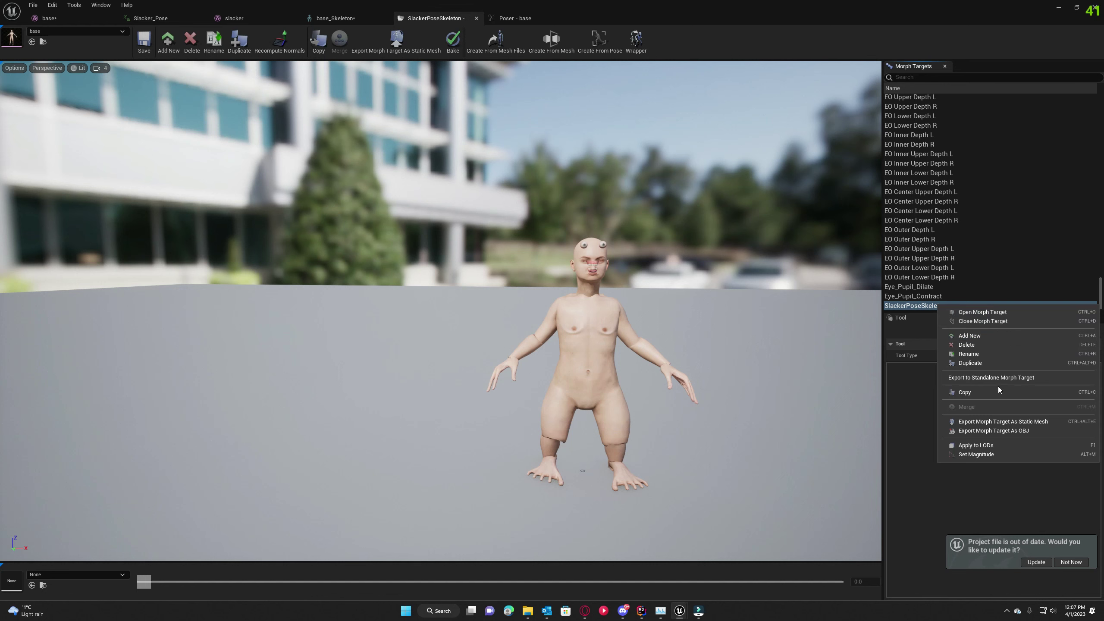
Choose Export Morph Target As OBJ and browse to the cc4 folder on drive D.
left_click(993, 431)
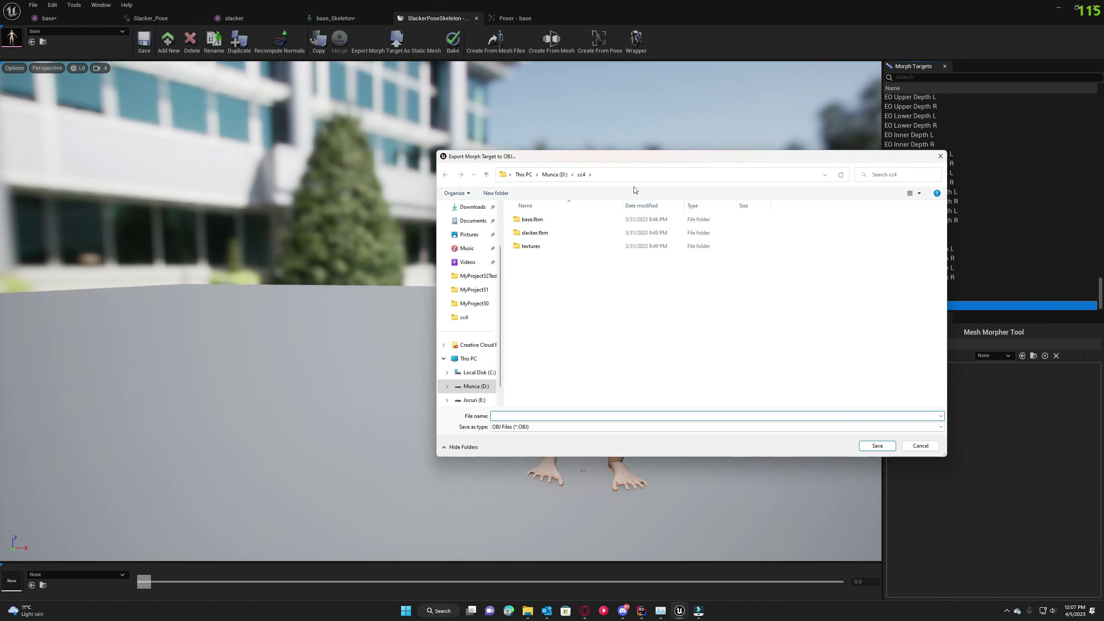
left_click(644, 164)
left_click(473, 386)
scroll(665, 296, "down", 3)
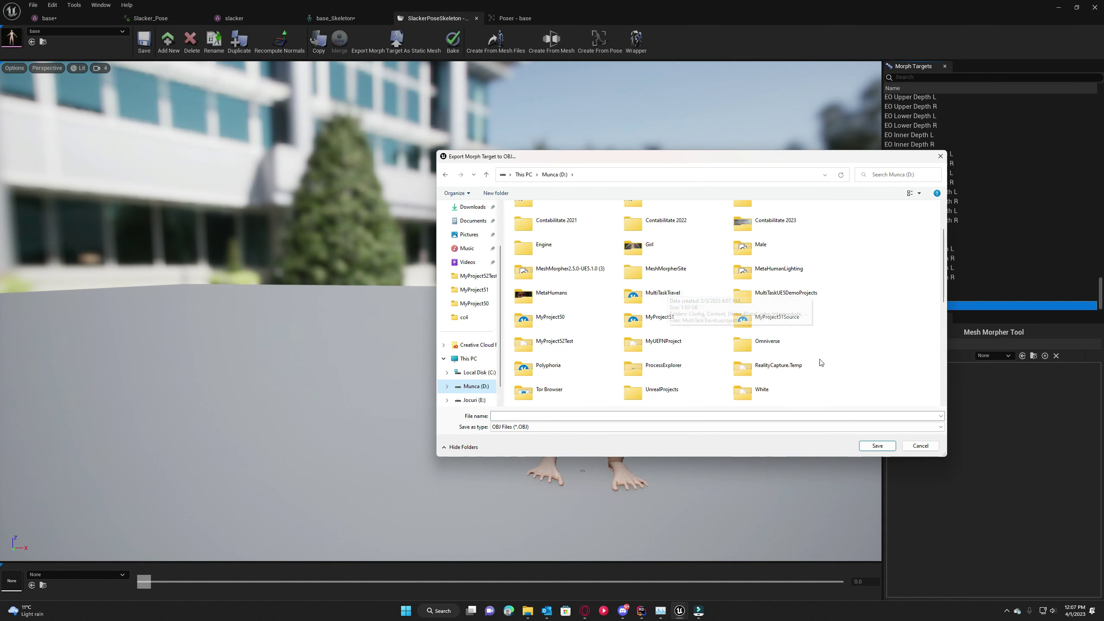
double_click(557, 324)
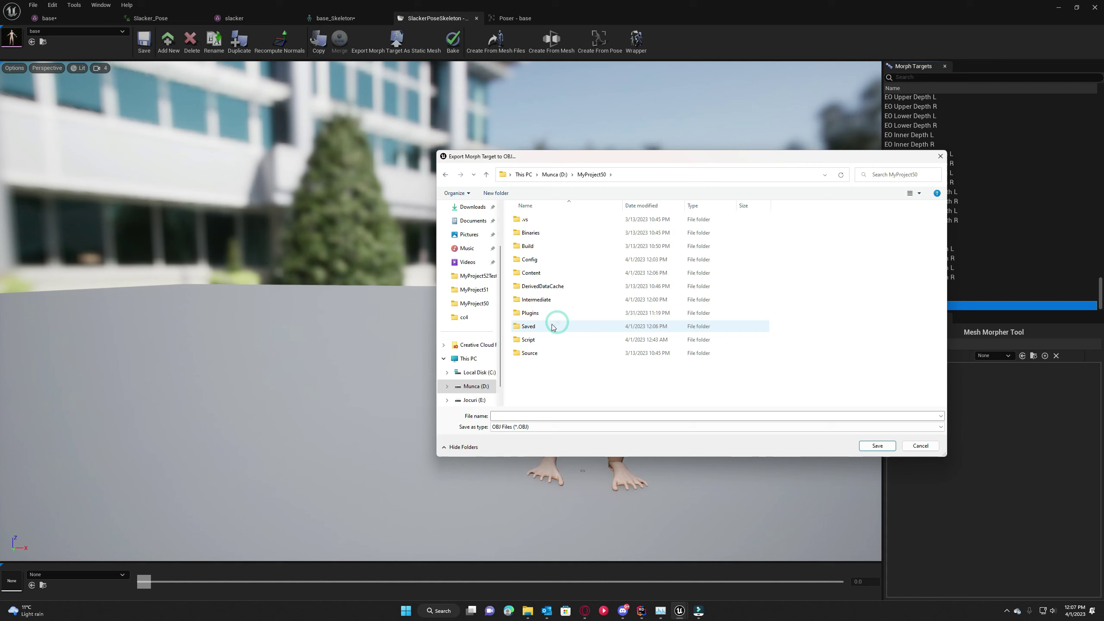
double_click(531, 273)
double_click(528, 273)
left_click(555, 175)
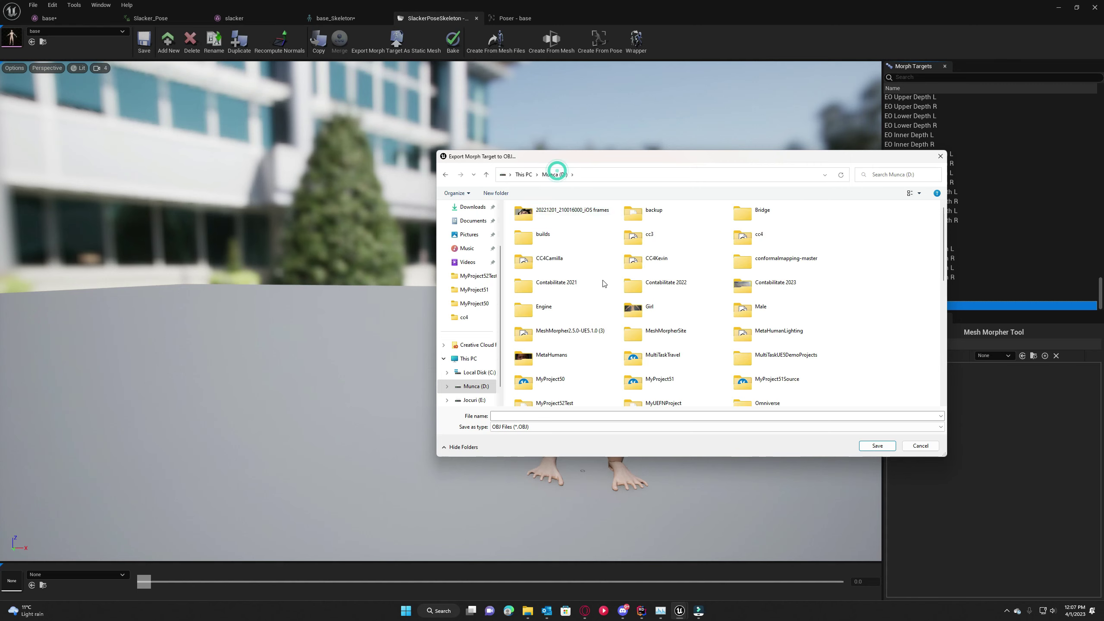
double_click(744, 244)
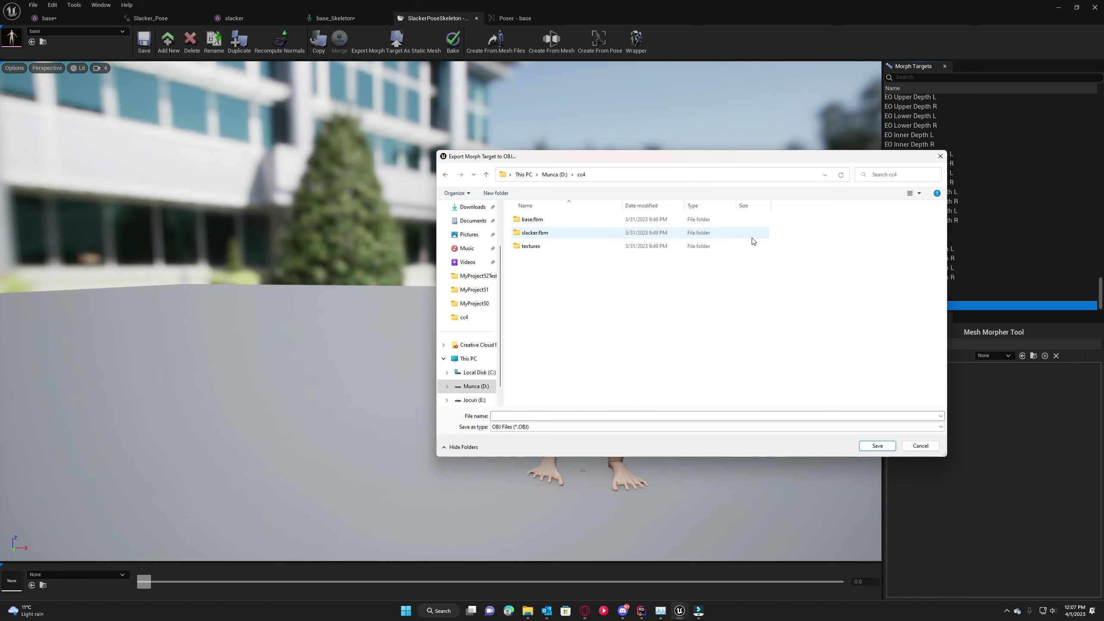
Name the export SlackerPoseSkeleton and save the OBJ file.
left_click(513, 417)
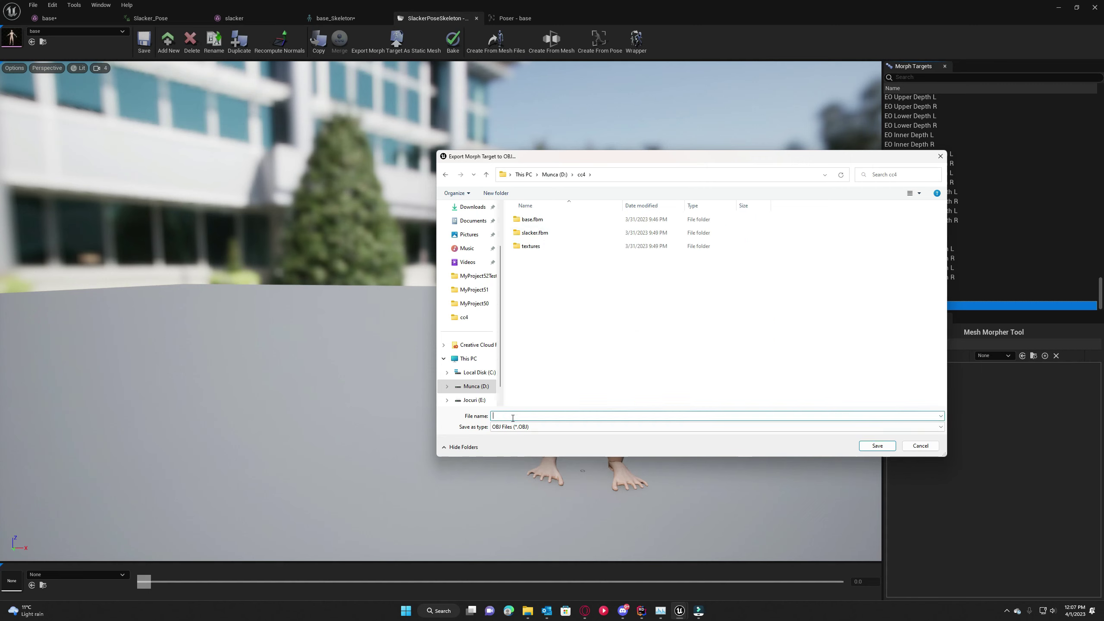
type("slackerP")
left_click(877, 446)
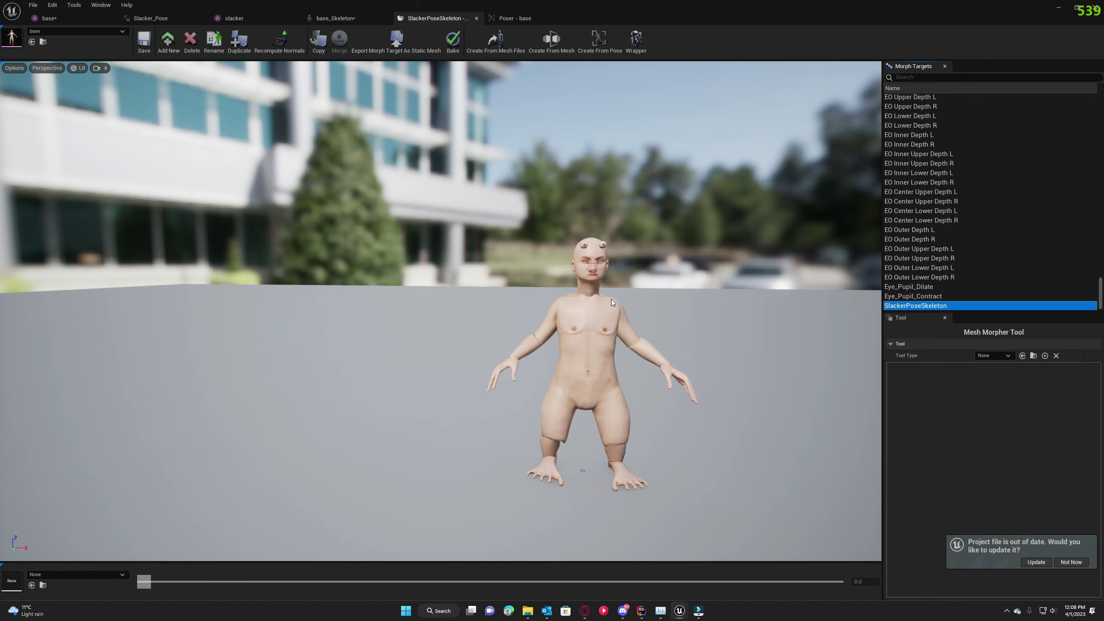
Deselect the SlackerPoseSkeleton morph to show the plain base mesh.
left_click_drag(624, 263, 731, 285)
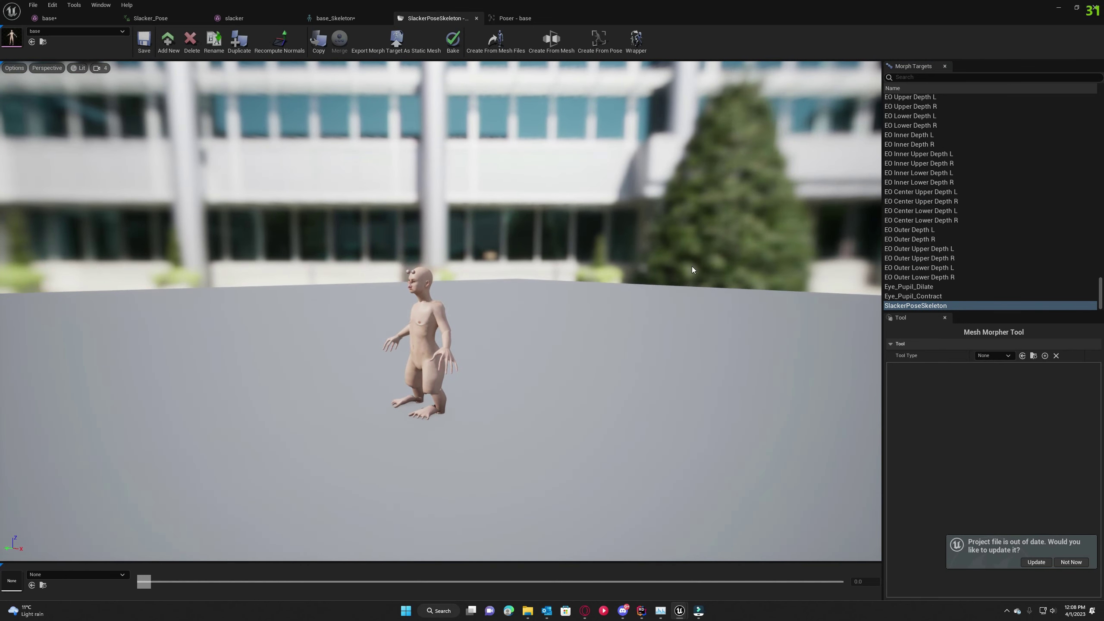
right_click(915, 305)
left_click(954, 326)
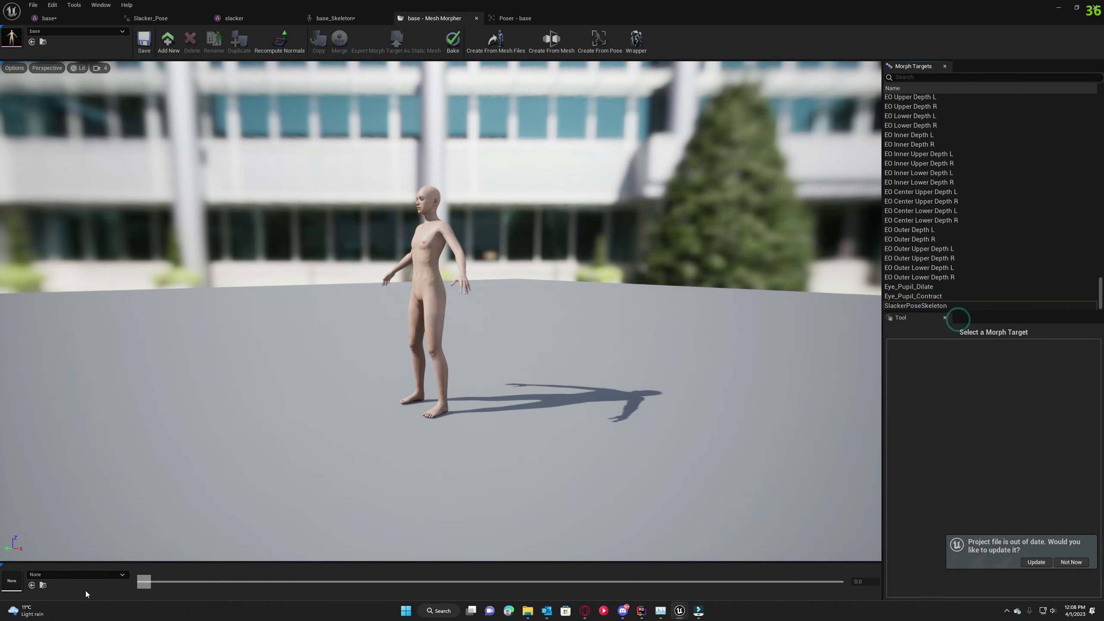
Preview the base mesh in the Slacker_Pose animation and orbit around the crouched character.
left_click(84, 575)
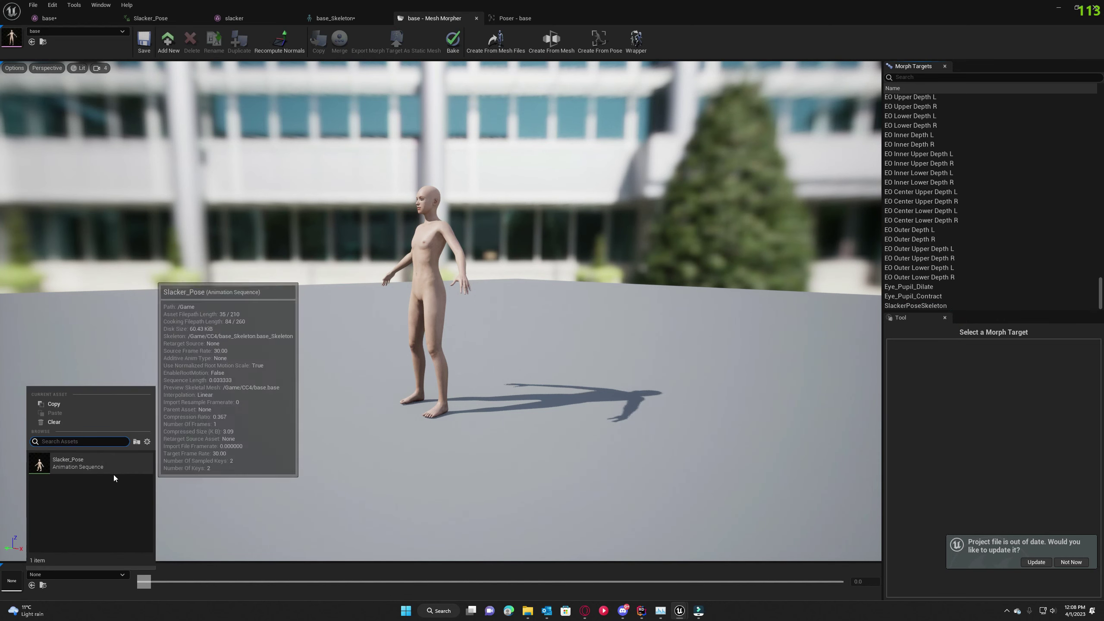
left_click(89, 457)
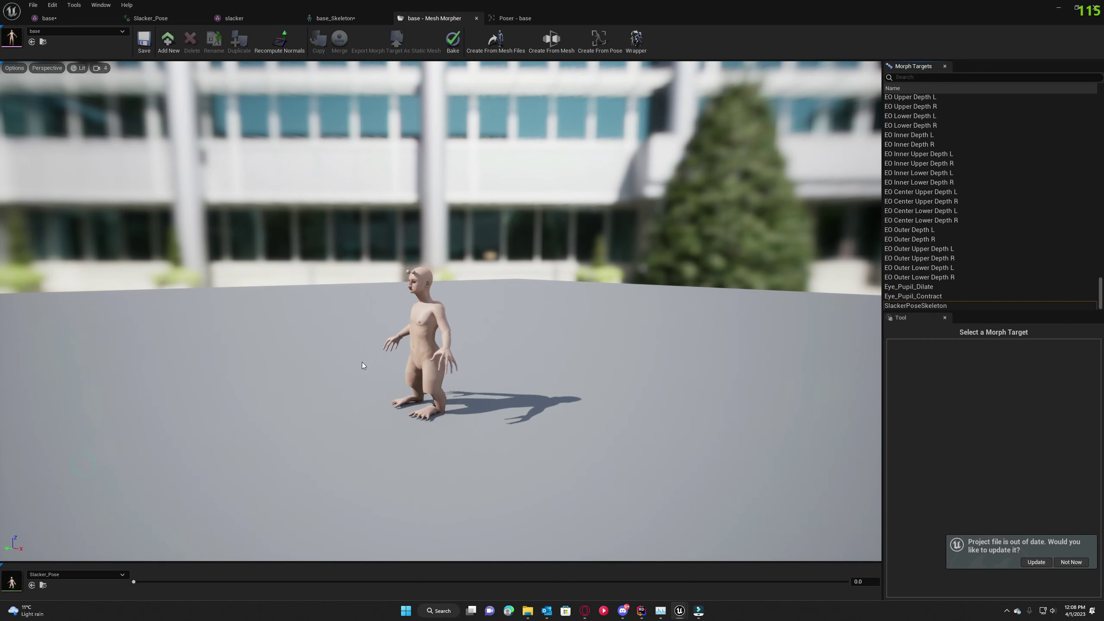
left_click_drag(478, 348, 348, 331)
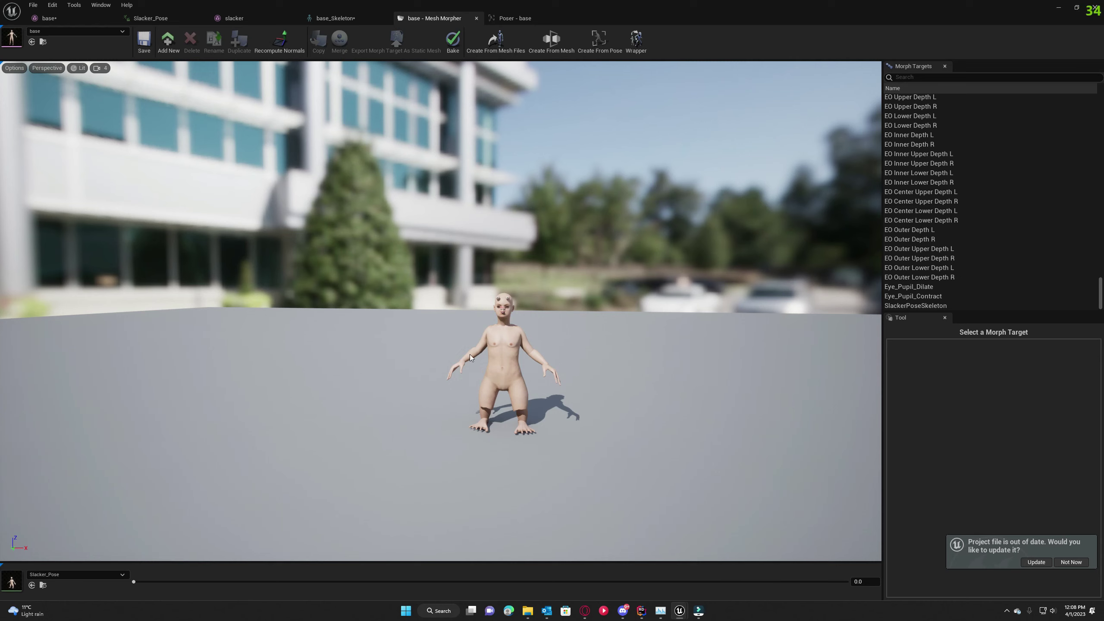
left_click(549, 48)
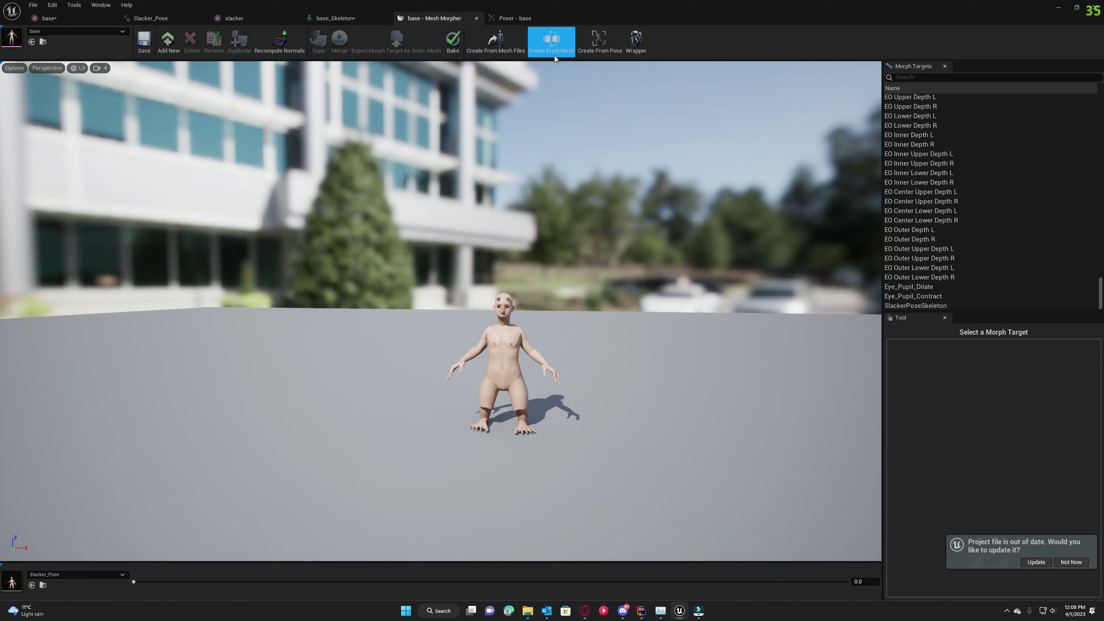
Open the Create From Mesh options, then close the Base File picker without choosing a file.
left_click(496, 43)
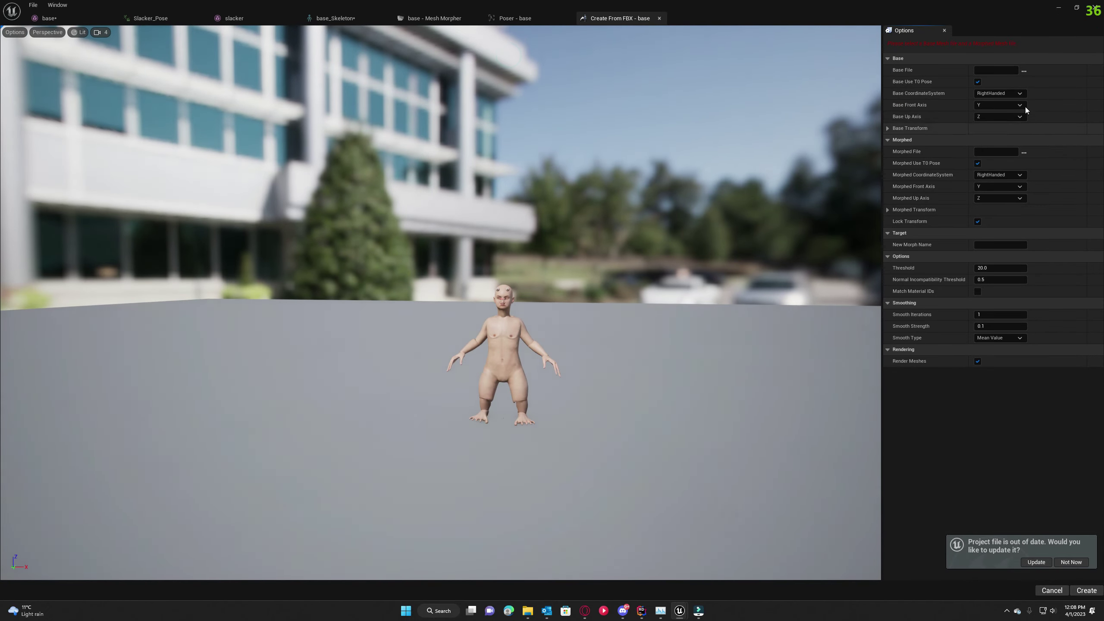
left_click(1024, 70)
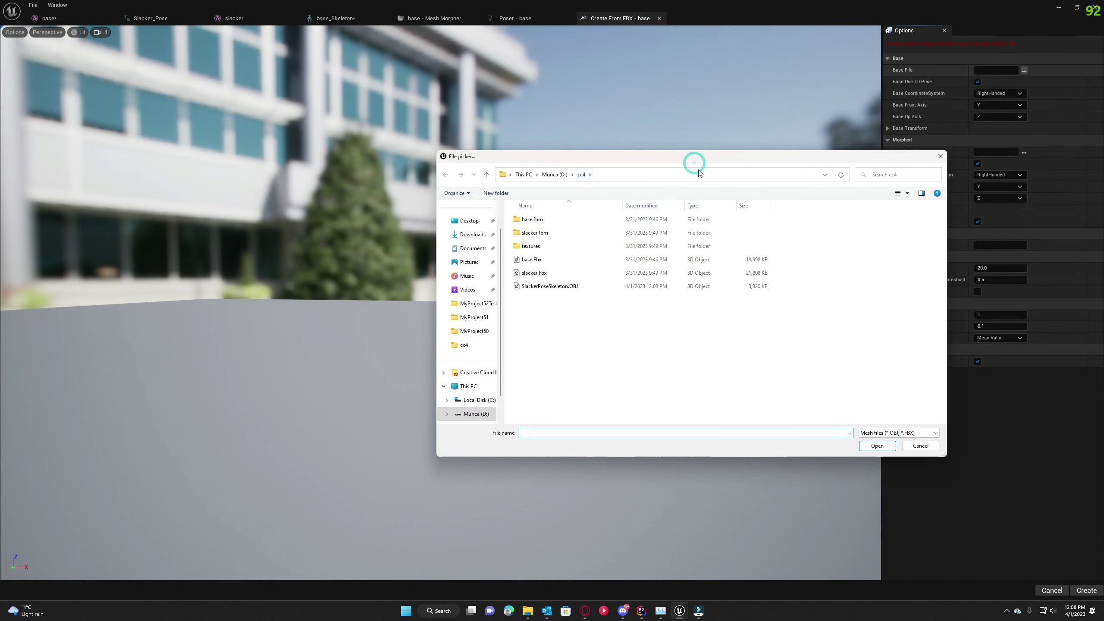
left_click_drag(706, 166, 582, 236)
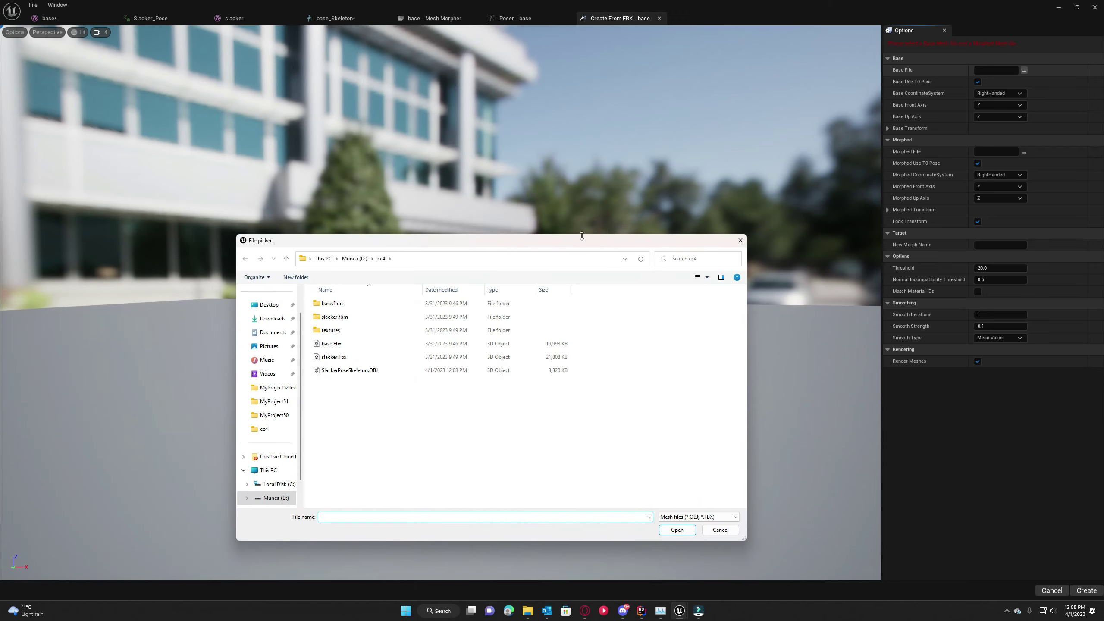
left_click(740, 240)
Close the slacker asset editor and bring up the content browser.
left_click(261, 18)
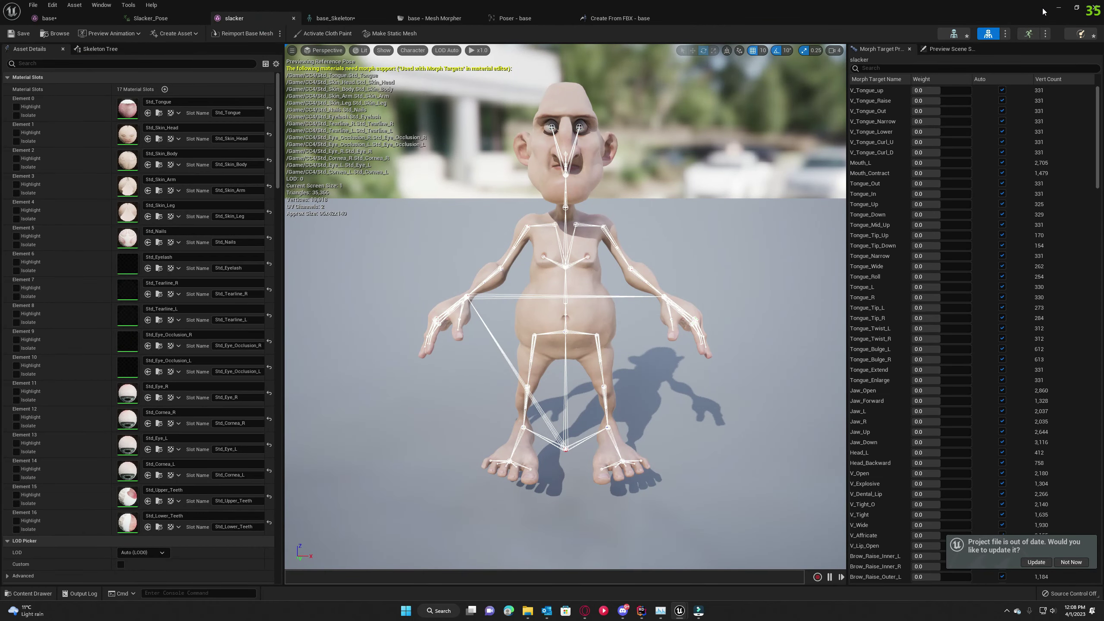
left_click(1059, 8)
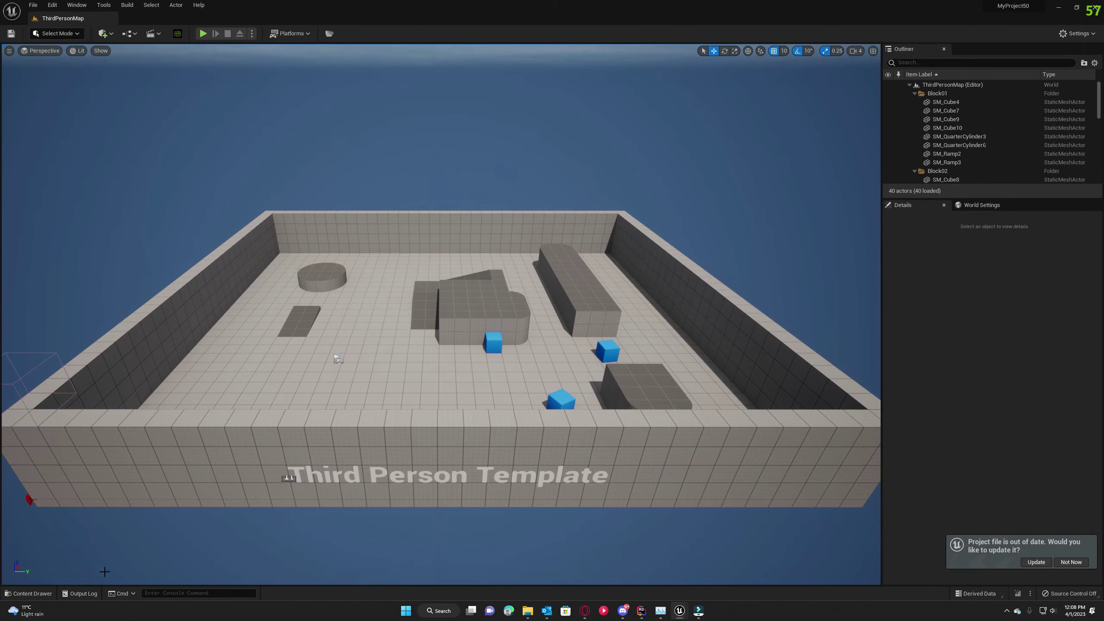
left_click(29, 593)
Reopen slacker's Create From Mesh, loading base.Fbx as Base File and the slacker mesh as Morphed File.
double_click(373, 418)
left_click(500, 41)
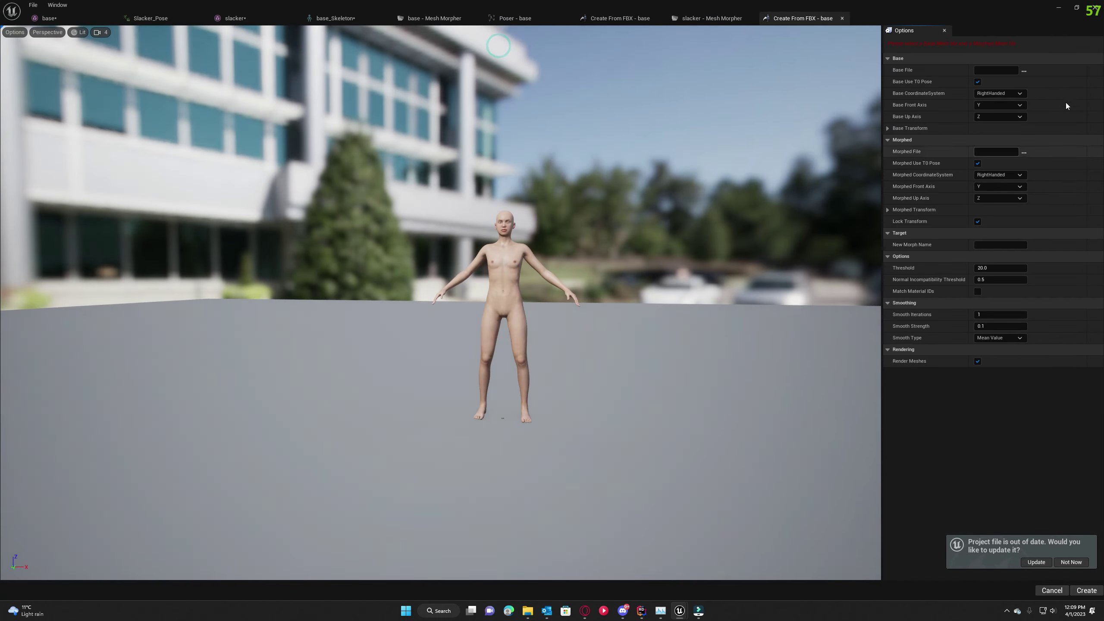
left_click(1024, 71)
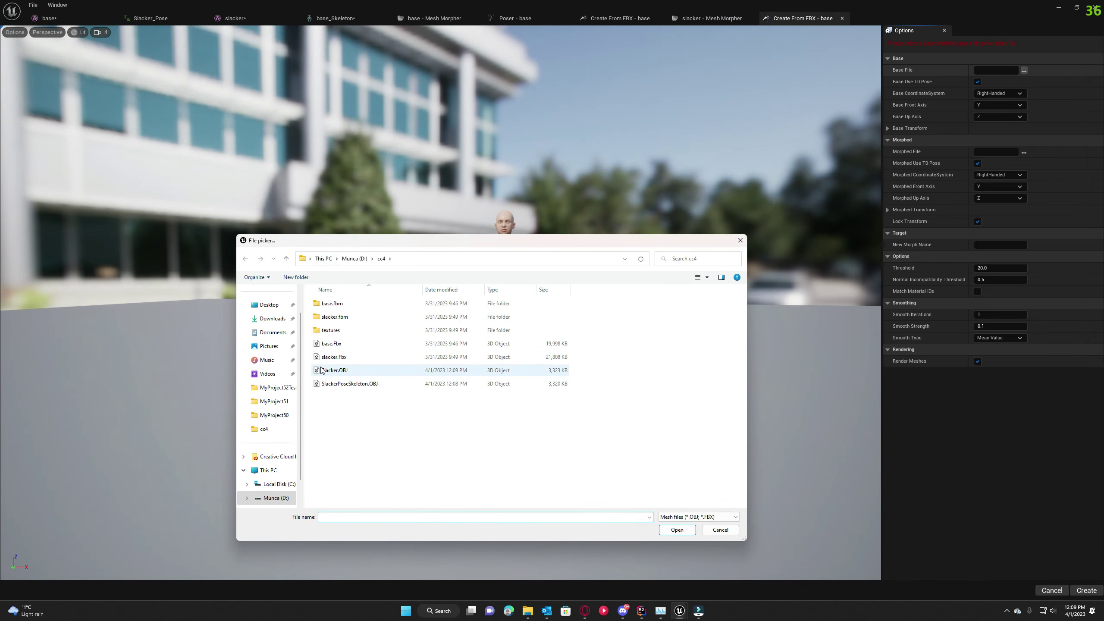
double_click(333, 348)
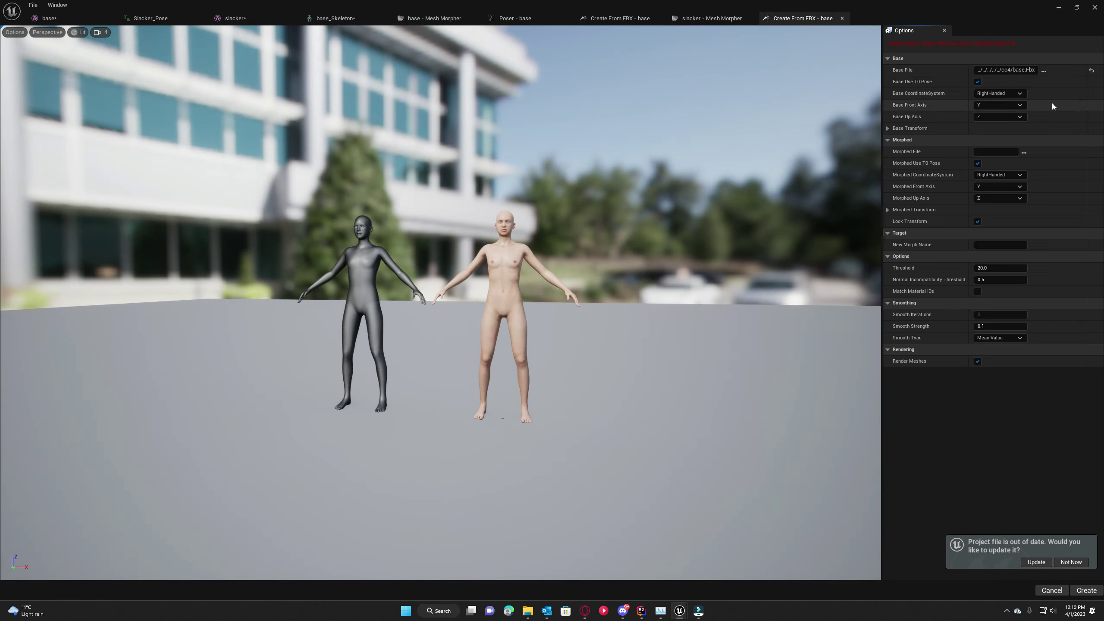
left_click(1026, 152)
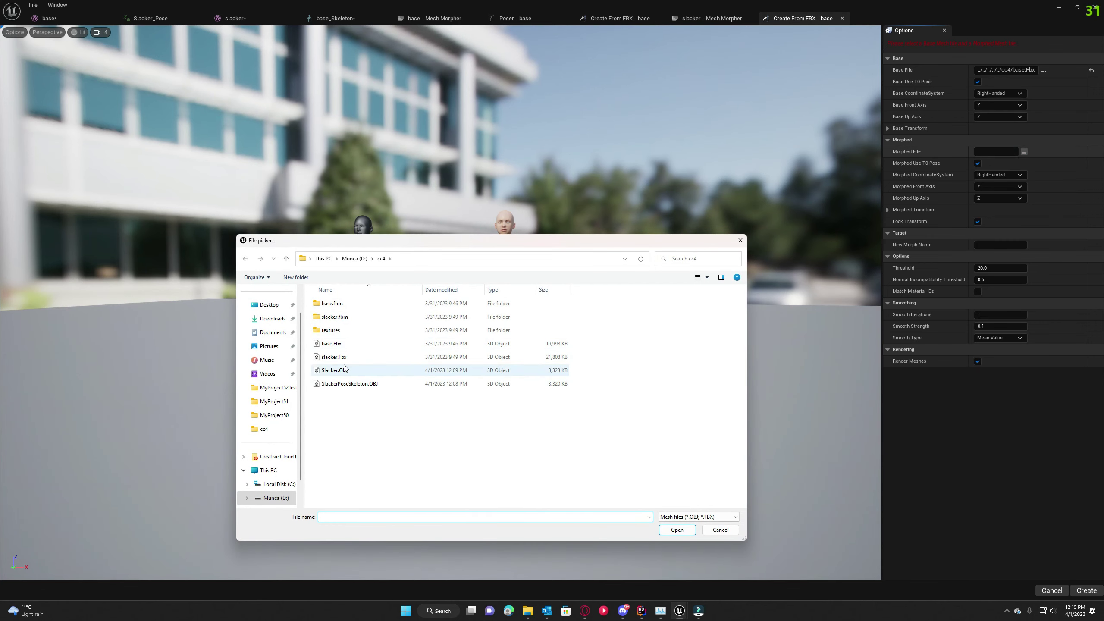
double_click(344, 360)
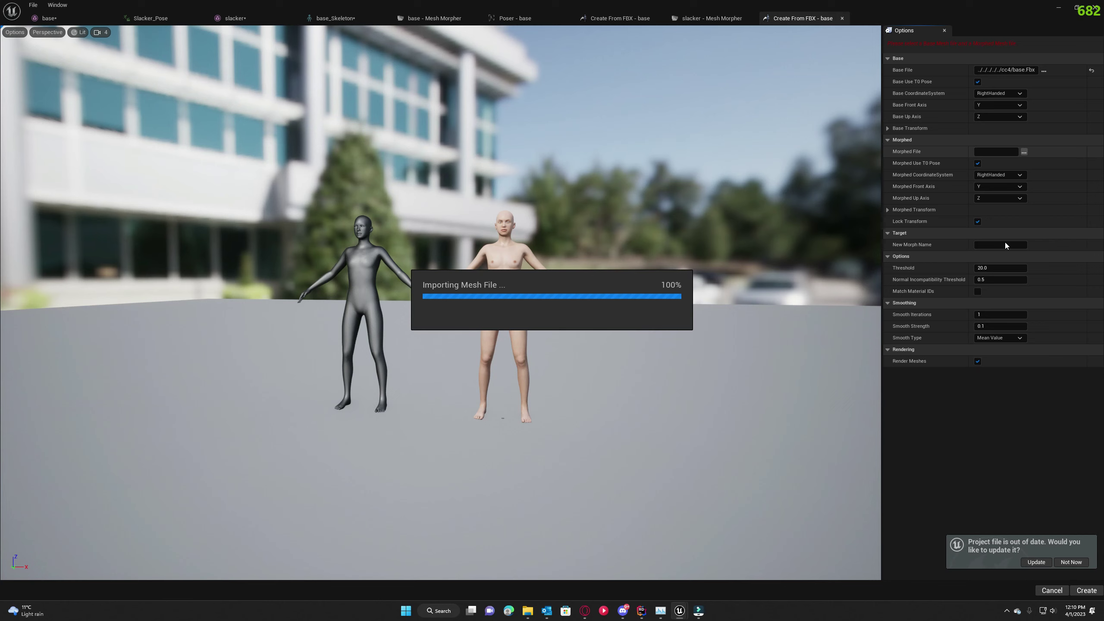
Create the SlackerFinal morph target with 0 smooth iterations and acknowledge the completion message.
left_click(983, 246)
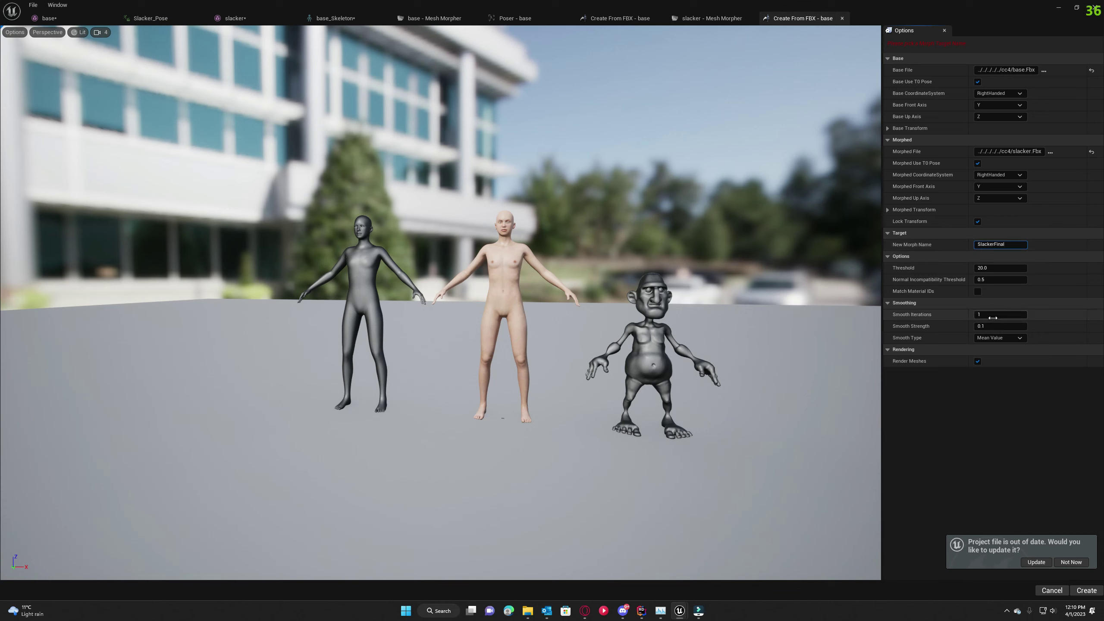
left_click(980, 446)
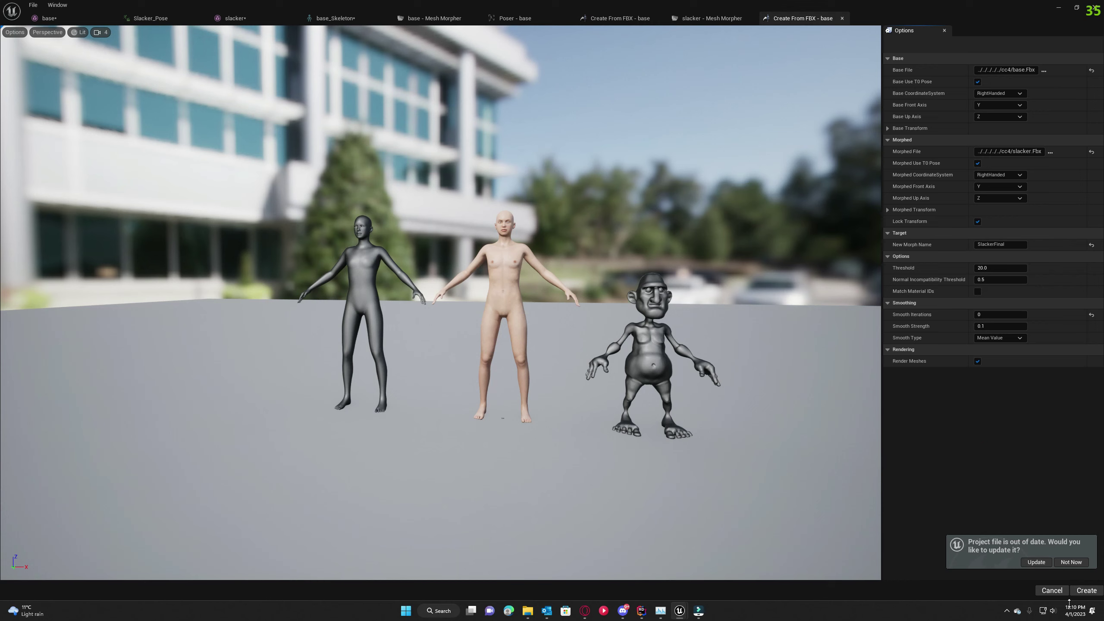
left_click(1087, 592)
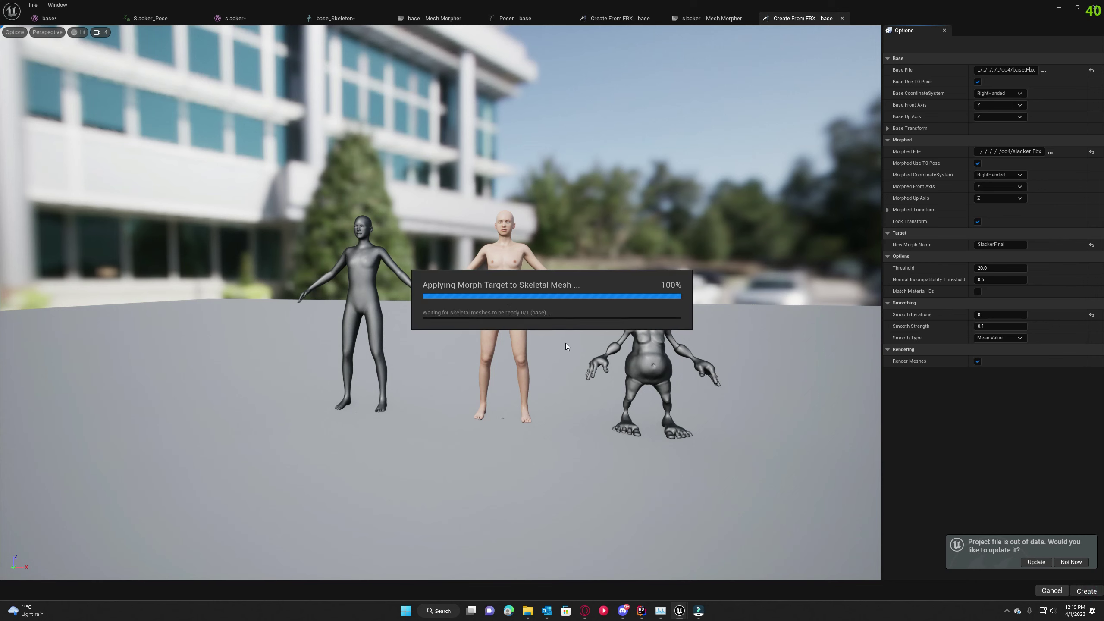
left_click(609, 322)
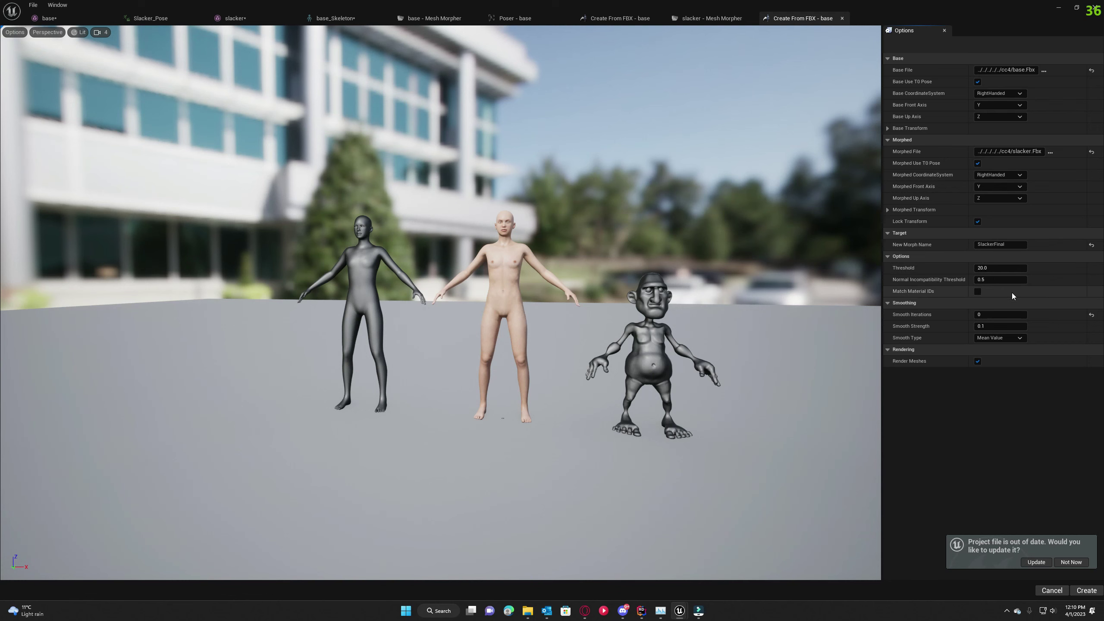
In the base Mesh Morpher, export SlackerFinal as a standalone morph target.
left_click(472, 21)
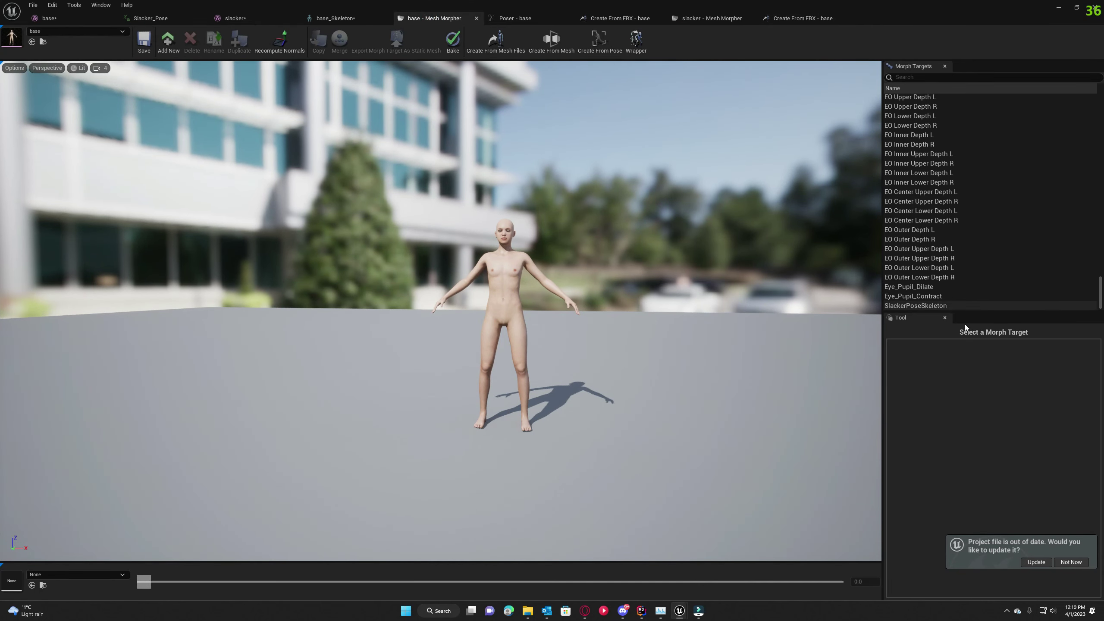
left_click(935, 305)
right_click(935, 304)
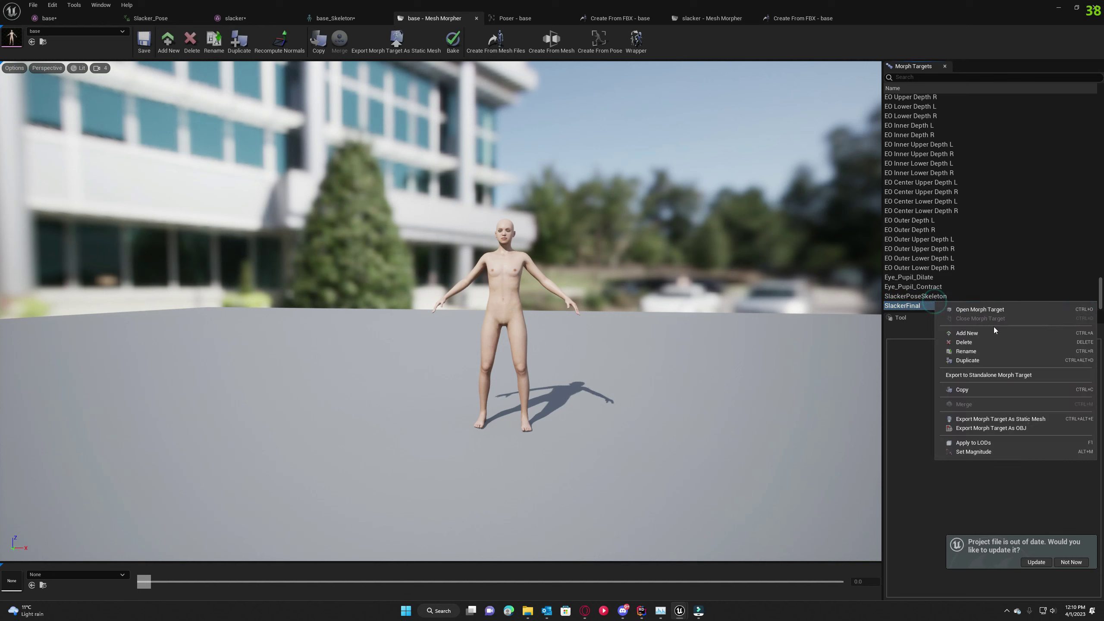
left_click(989, 376)
left_click(586, 393)
Export the SlackerFinal morph target as OBJ, overwriting the existing Slacker.OBJ.
right_click(969, 305)
left_click(1005, 435)
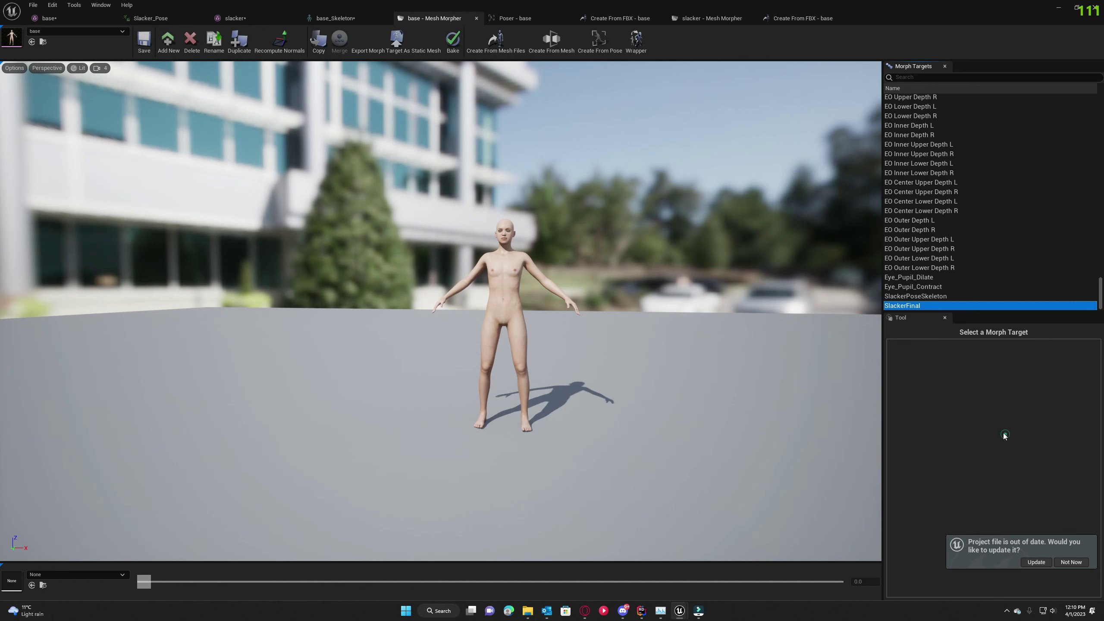
left_click(341, 344)
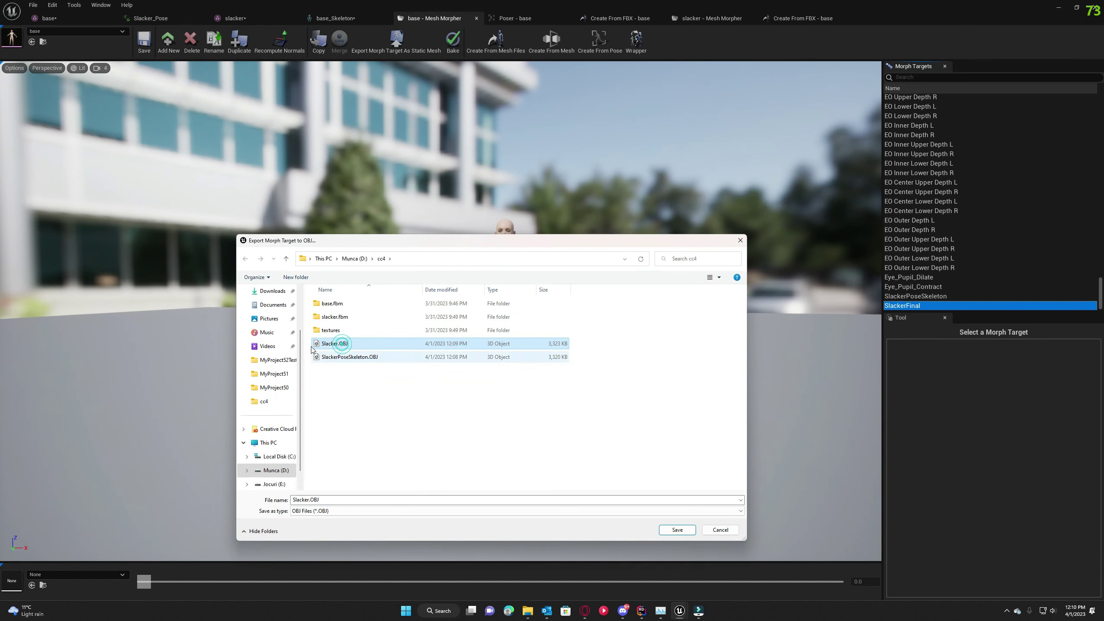
left_click(671, 529)
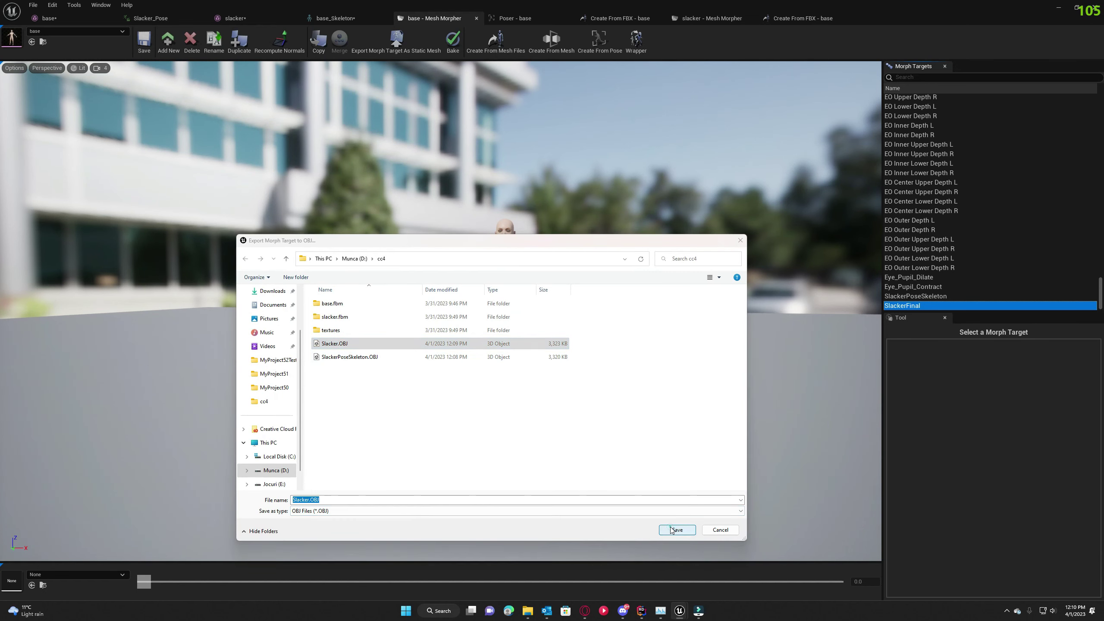
left_click(573, 305)
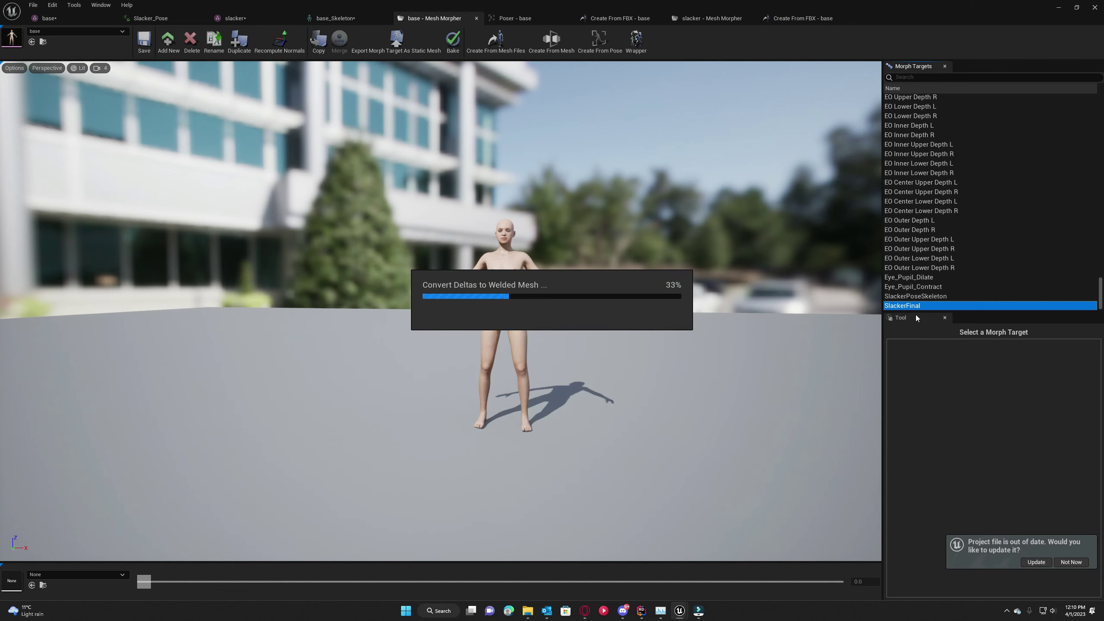
Deselect the SlackerFinal morph and preview the base mesh in the Slacker_Pose animation.
left_click(913, 306)
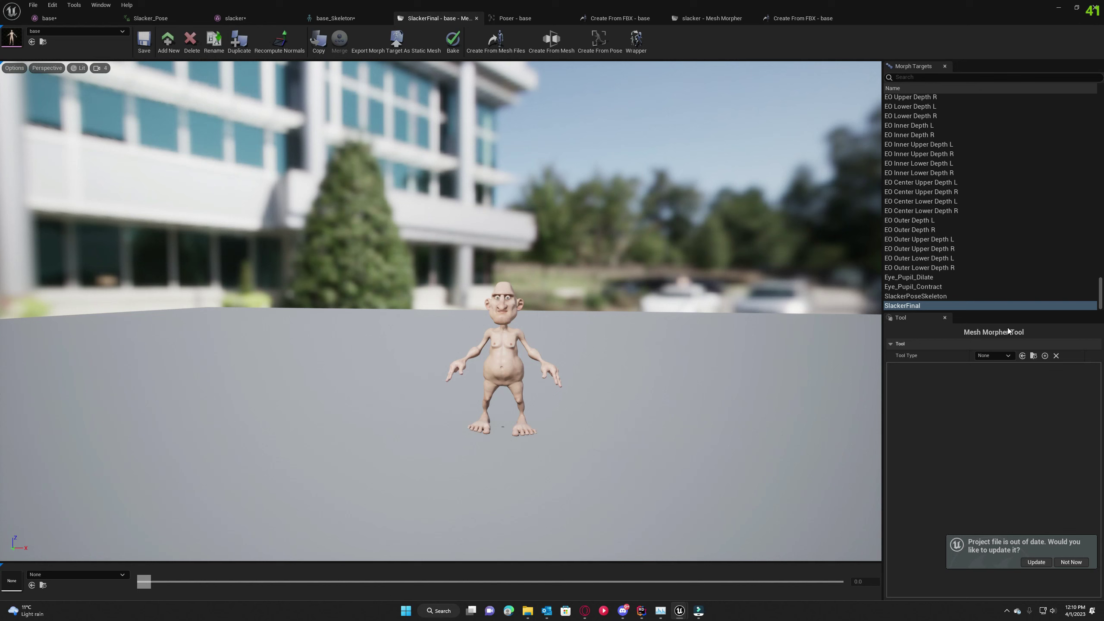
right_click(932, 305)
left_click(965, 321)
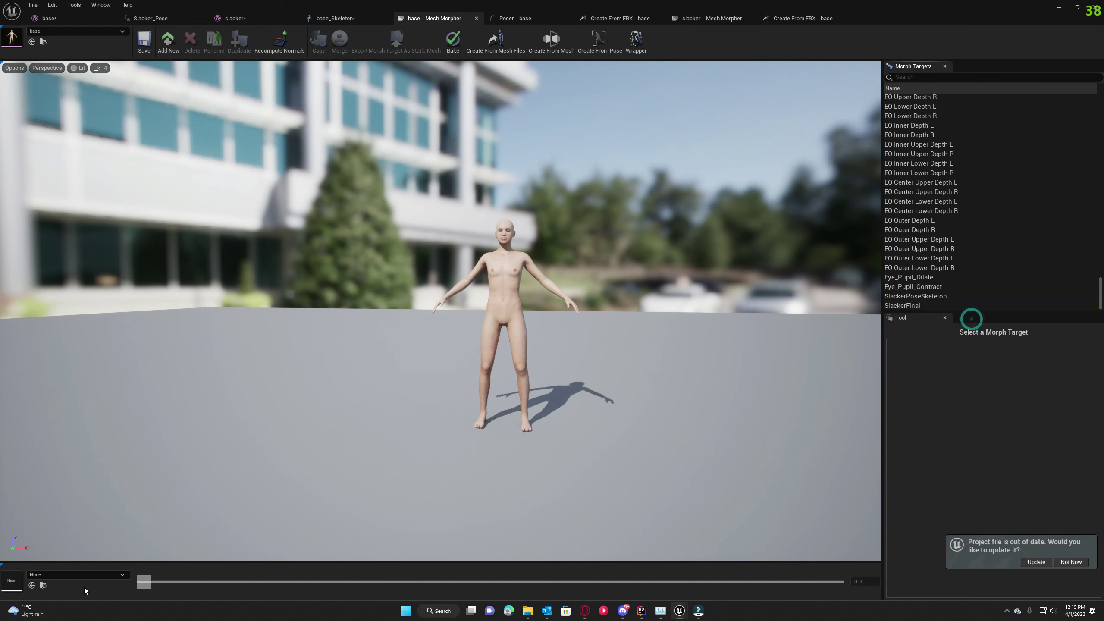
left_click(92, 574)
left_click(83, 466)
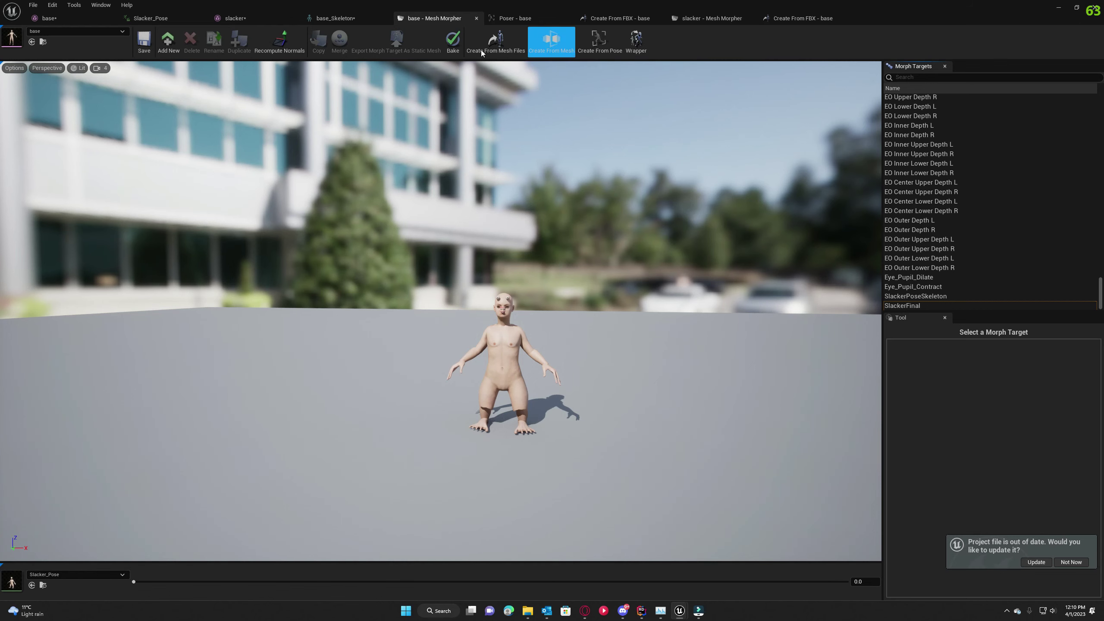
left_click(495, 40)
Create Slacker_Pose from SlackerPoseSkeleton.OBJ (base) and Slacker.OBJ (morphed), with Smooth Iterations 0.
left_click(1025, 70)
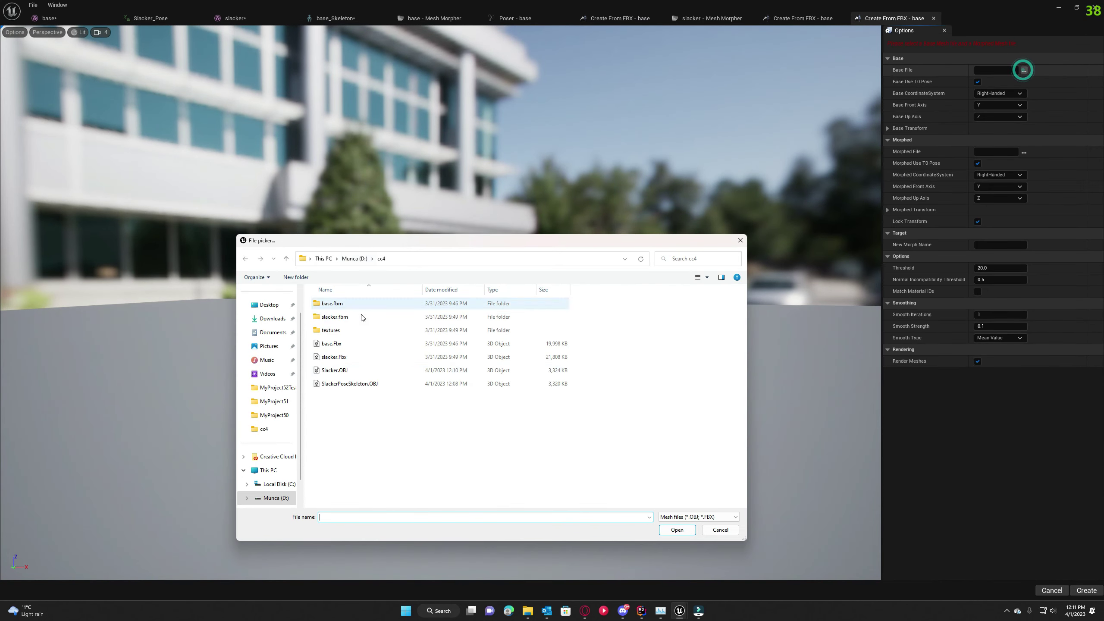
left_click(342, 384)
double_click(365, 385)
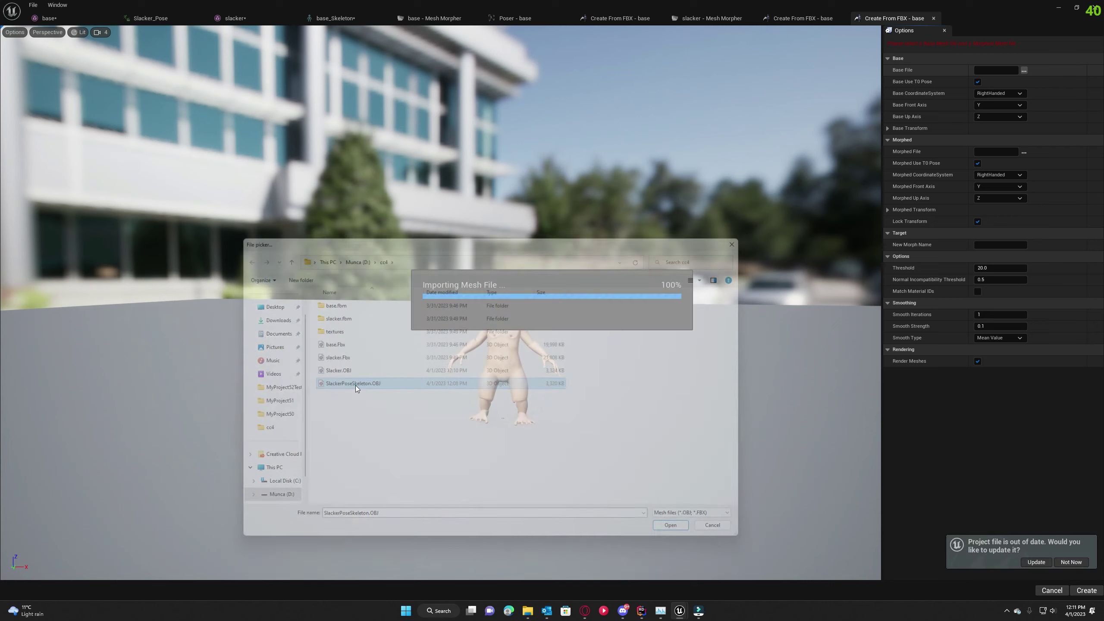
left_click(1025, 153)
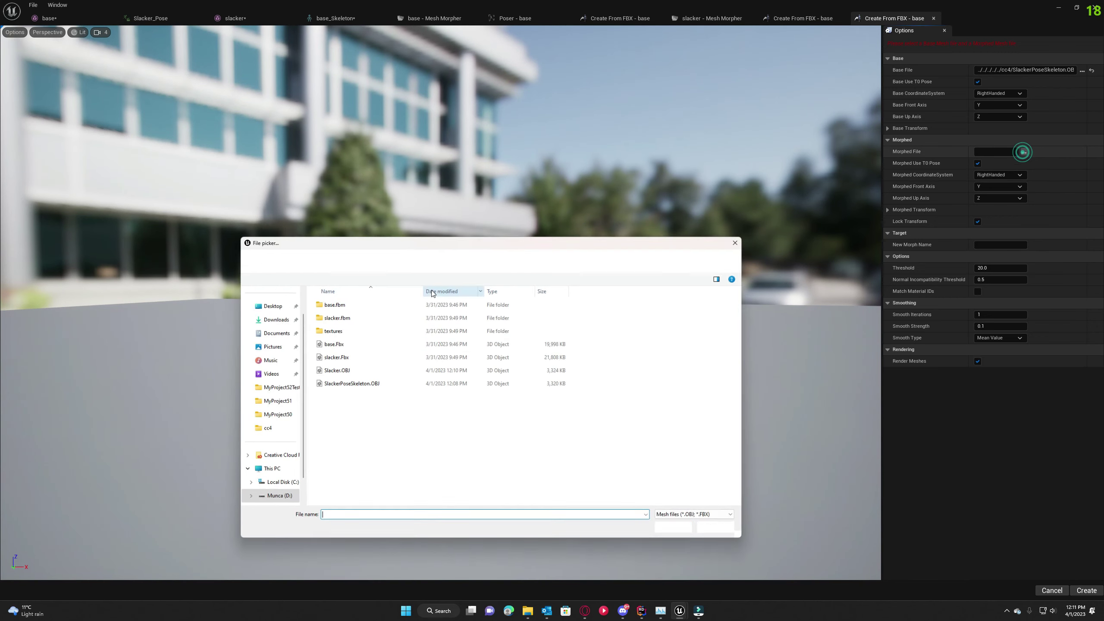
double_click(342, 369)
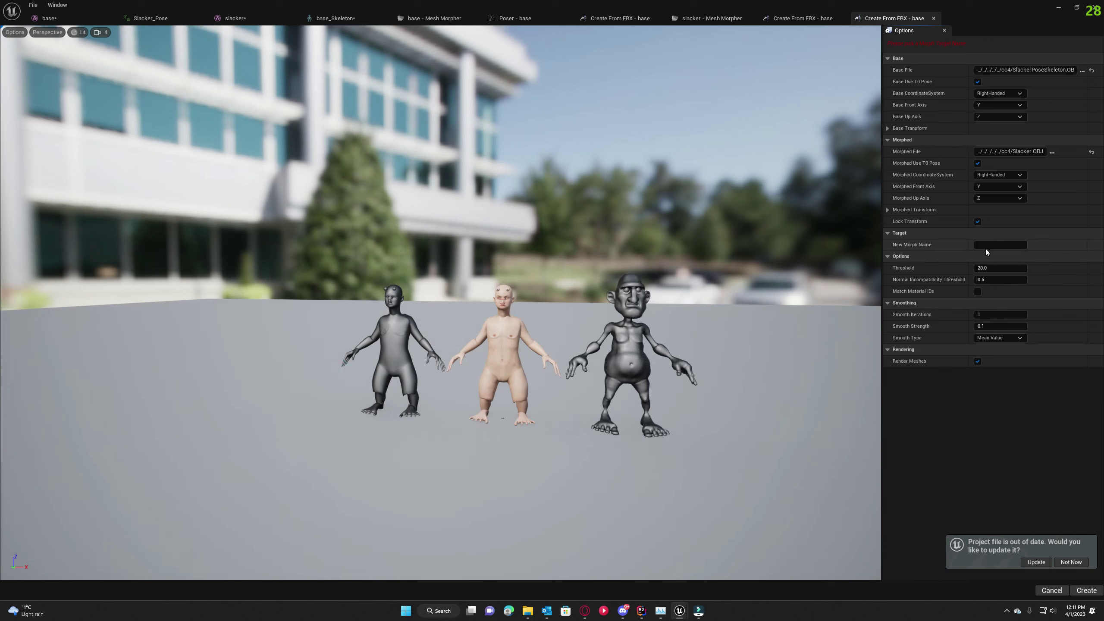
left_click(999, 244)
left_click(1009, 317)
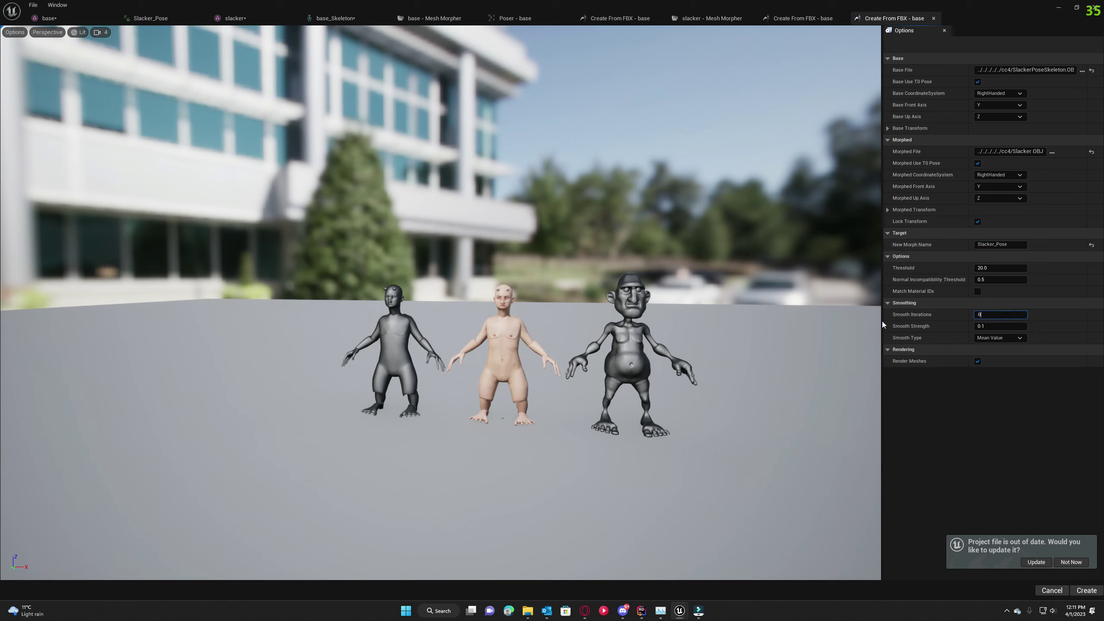
left_click(1083, 592)
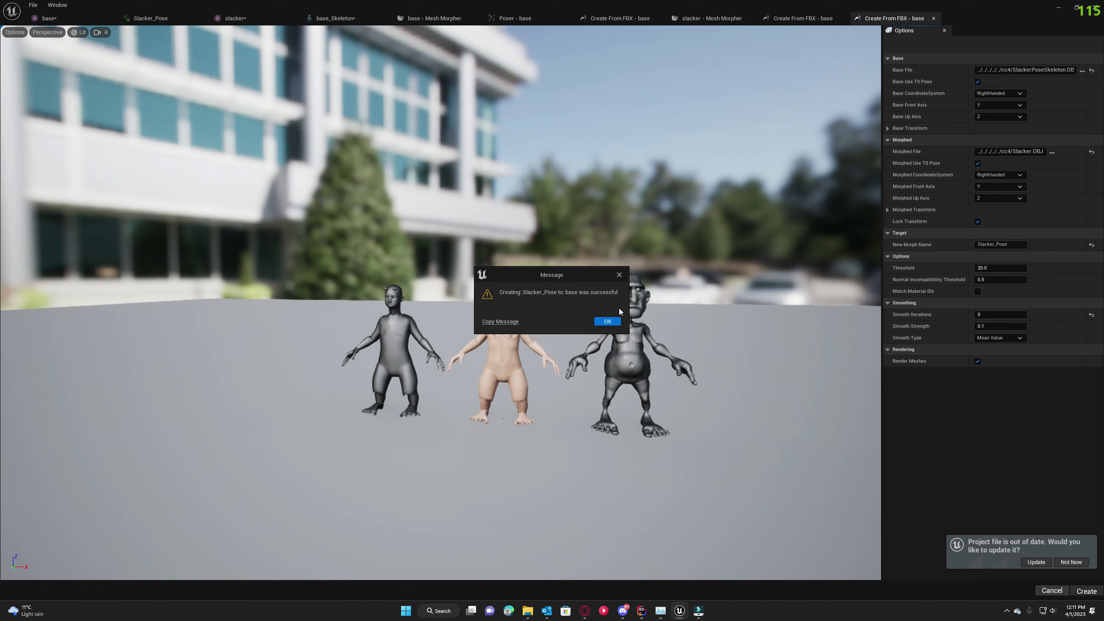
left_click(615, 319)
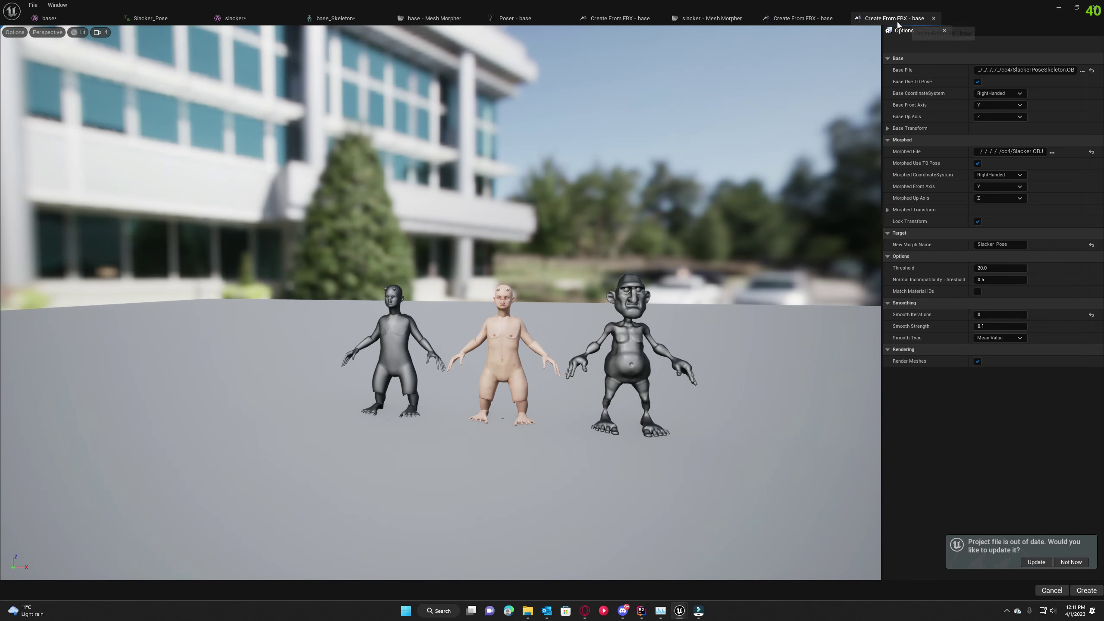
left_click(417, 18)
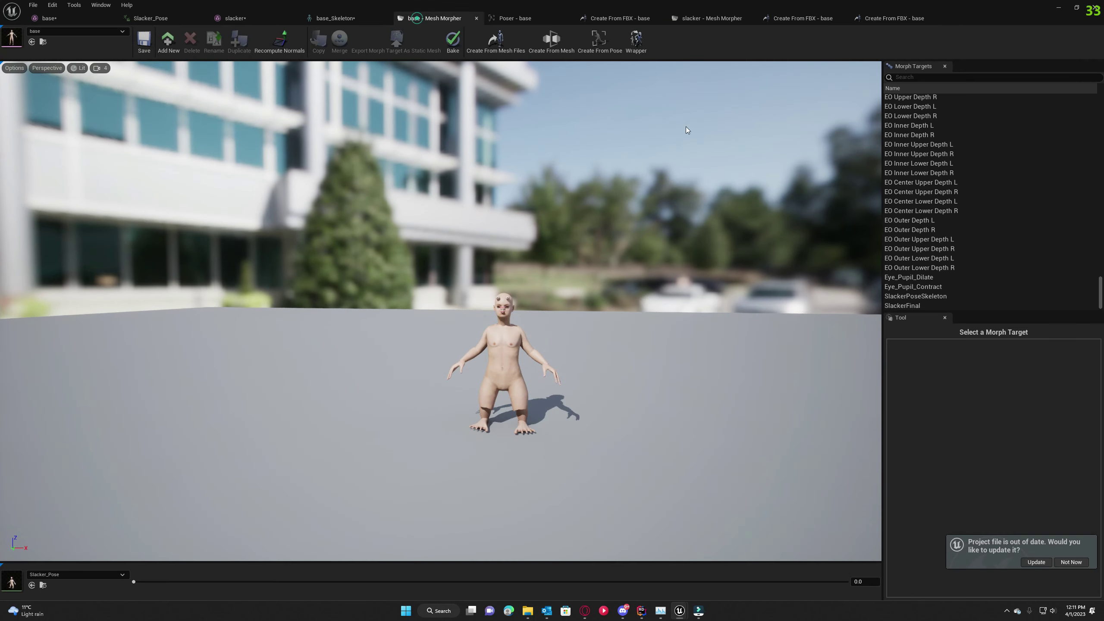
Clear the preview animation and inspect the Slacker_Pose morph on base from several angles.
left_click(925, 305)
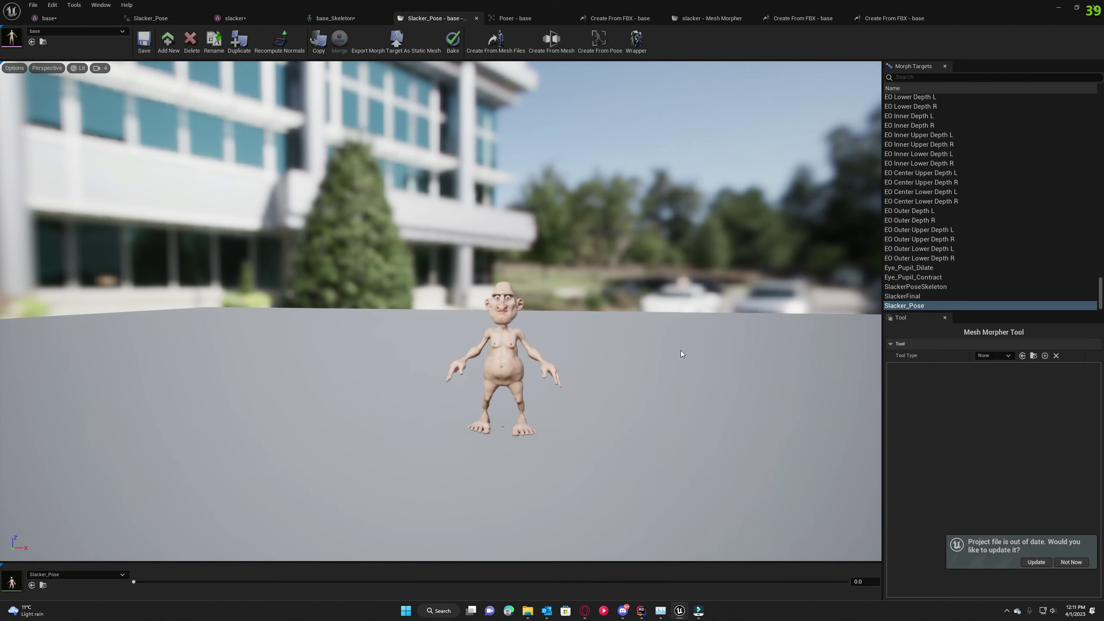
left_click(54, 574)
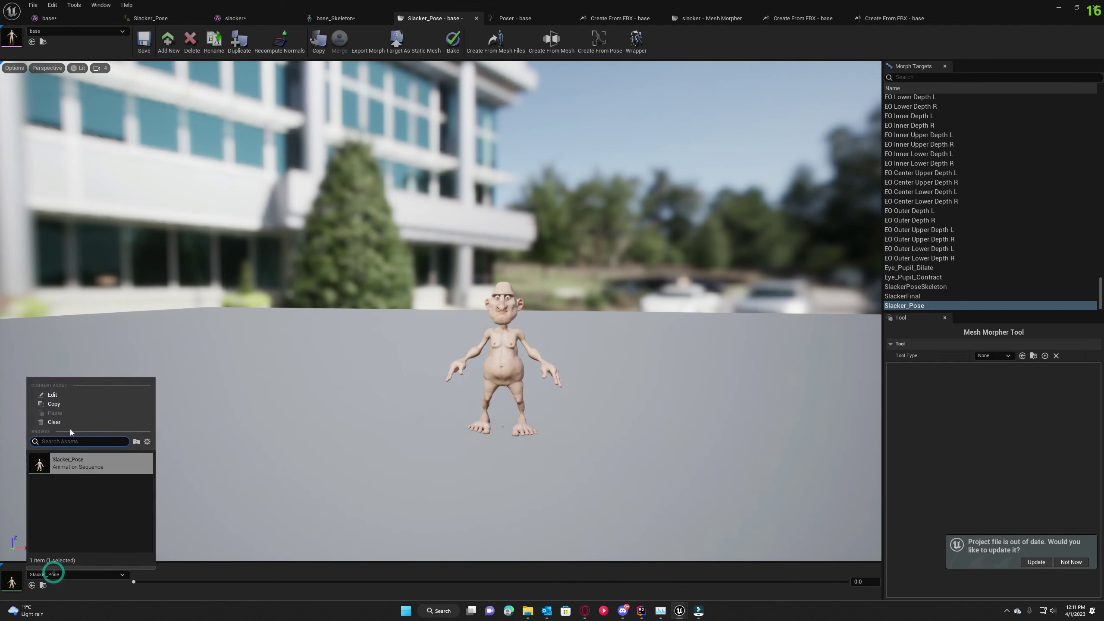
left_click(54, 422)
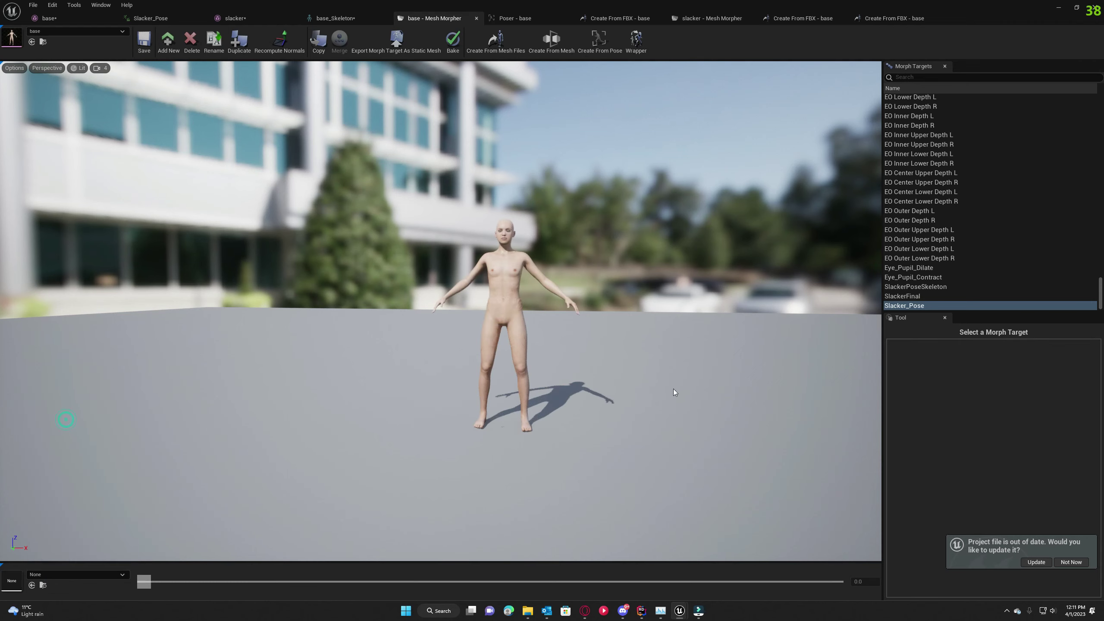
left_click(914, 307)
left_click_drag(550, 295, 551, 235)
left_click_drag(683, 365, 661, 404)
left_click_drag(700, 341, 738, 344)
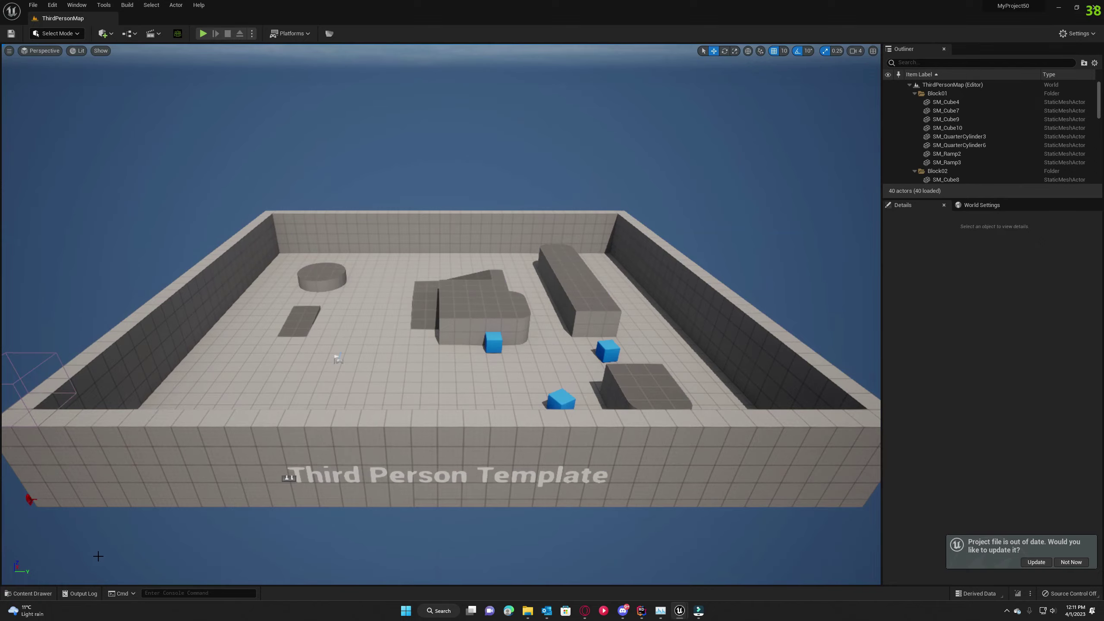
left_click(29, 593)
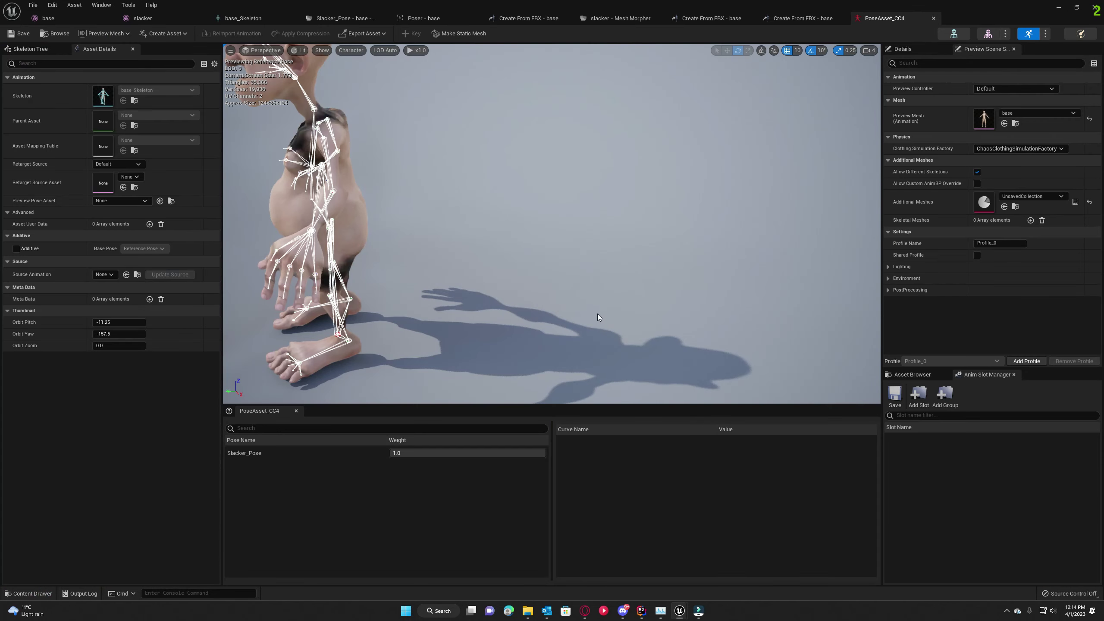
left_click_drag(509, 280, 278, 474)
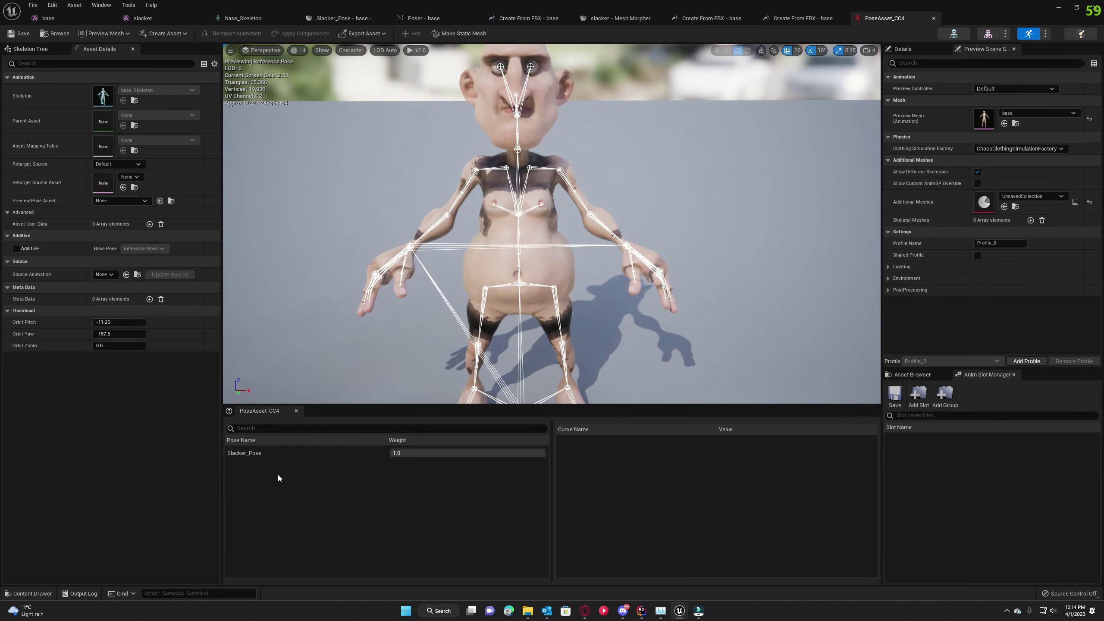
Close all asset, morph and Create From FBX editors, accepting the level of detail changes.
left_click(933, 18)
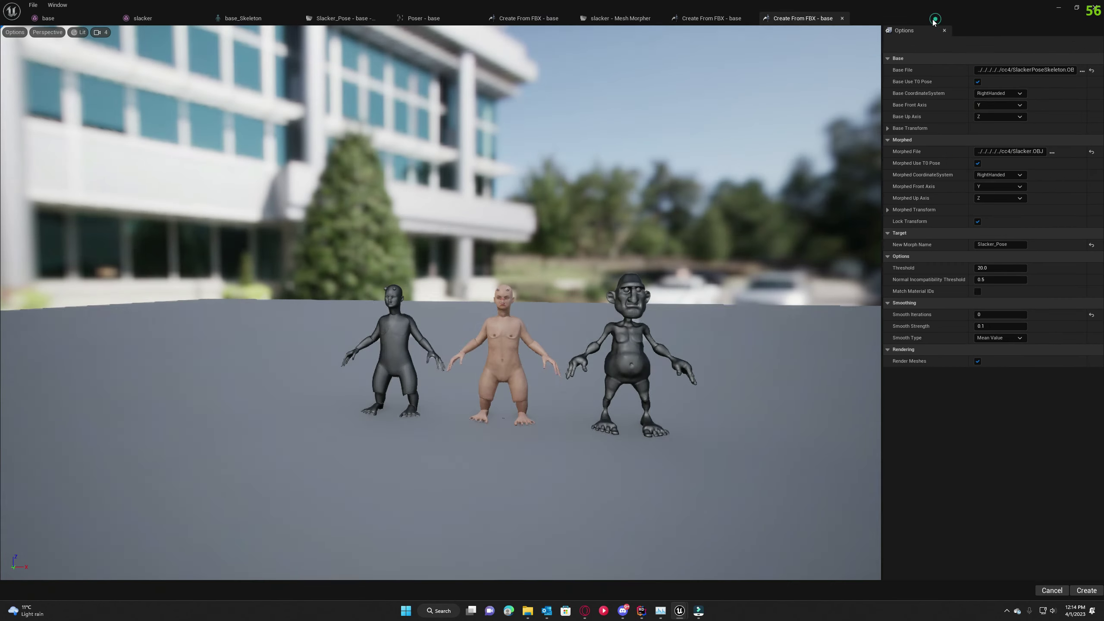
left_click(841, 18)
left_click(751, 18)
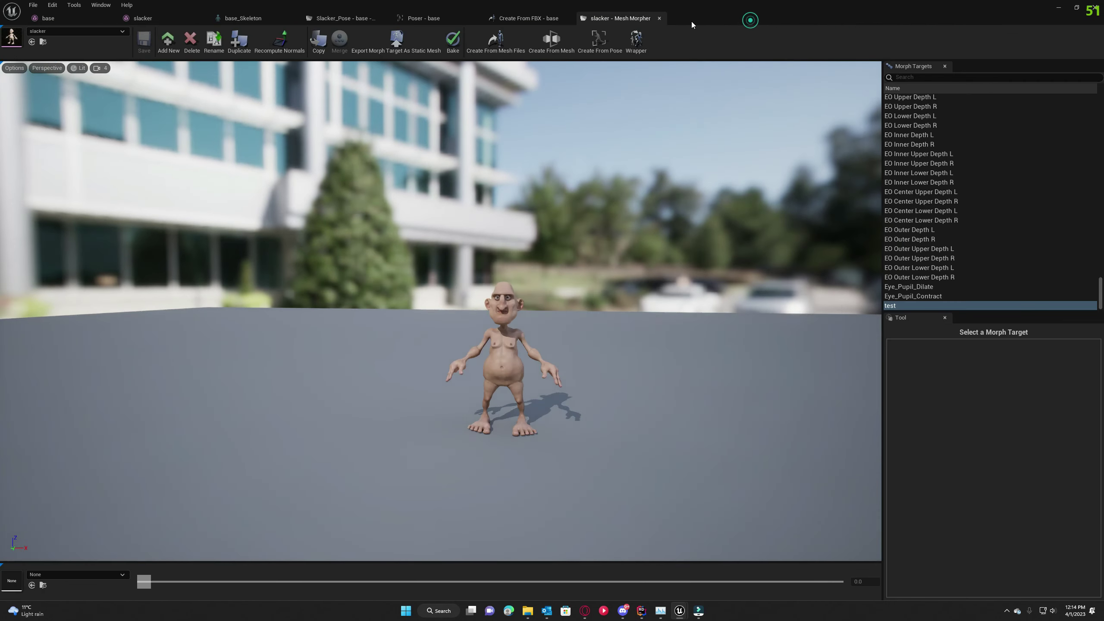
left_click(661, 18)
left_click(567, 19)
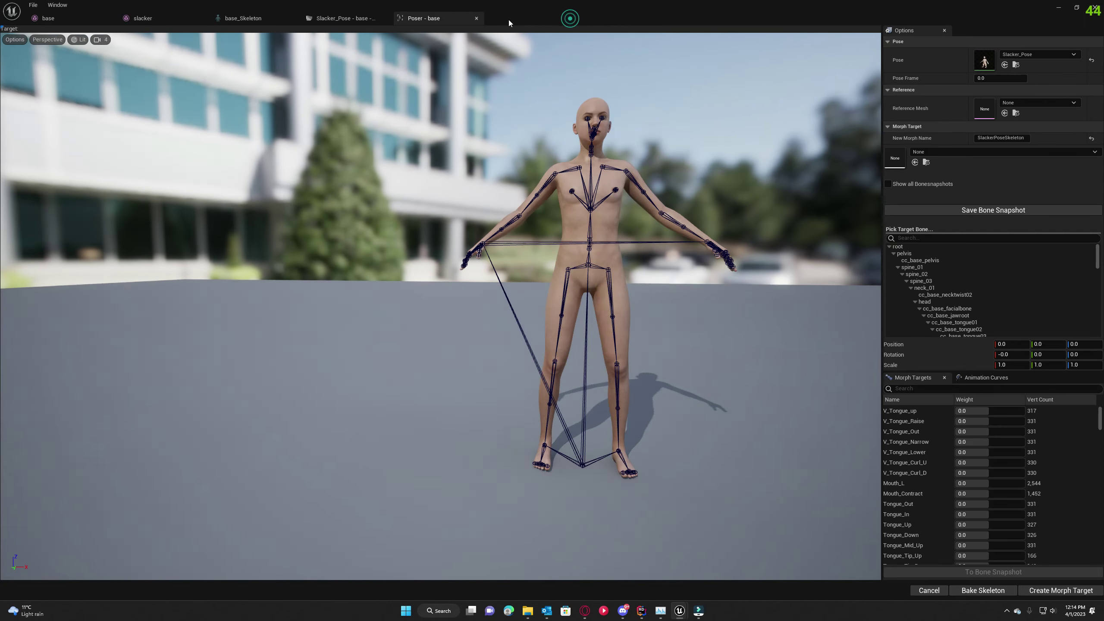
left_click(479, 18)
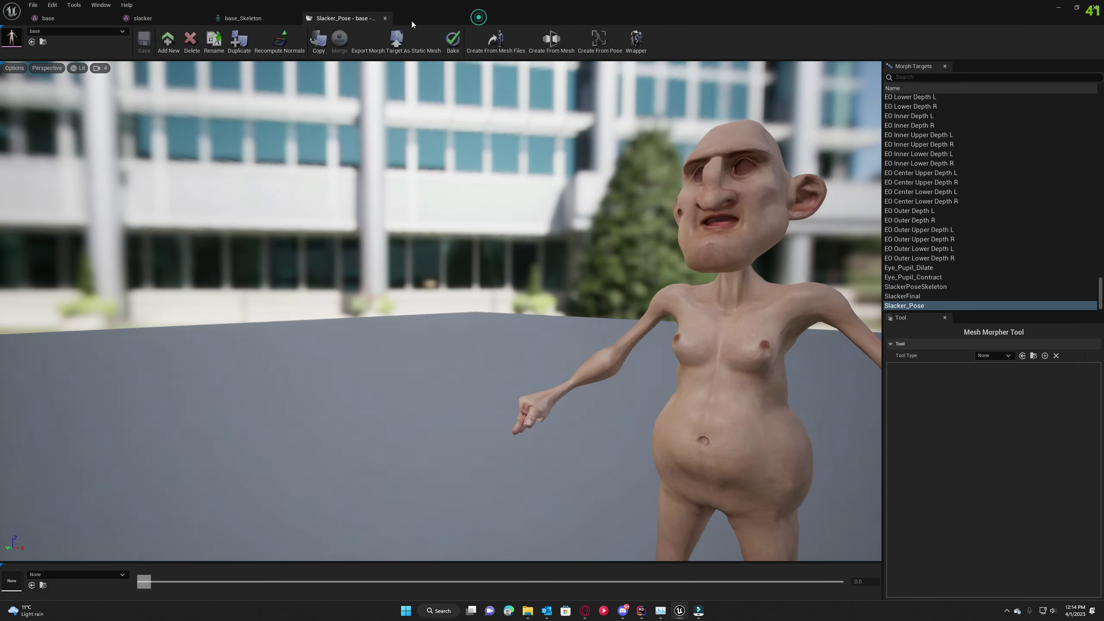
left_click(388, 18)
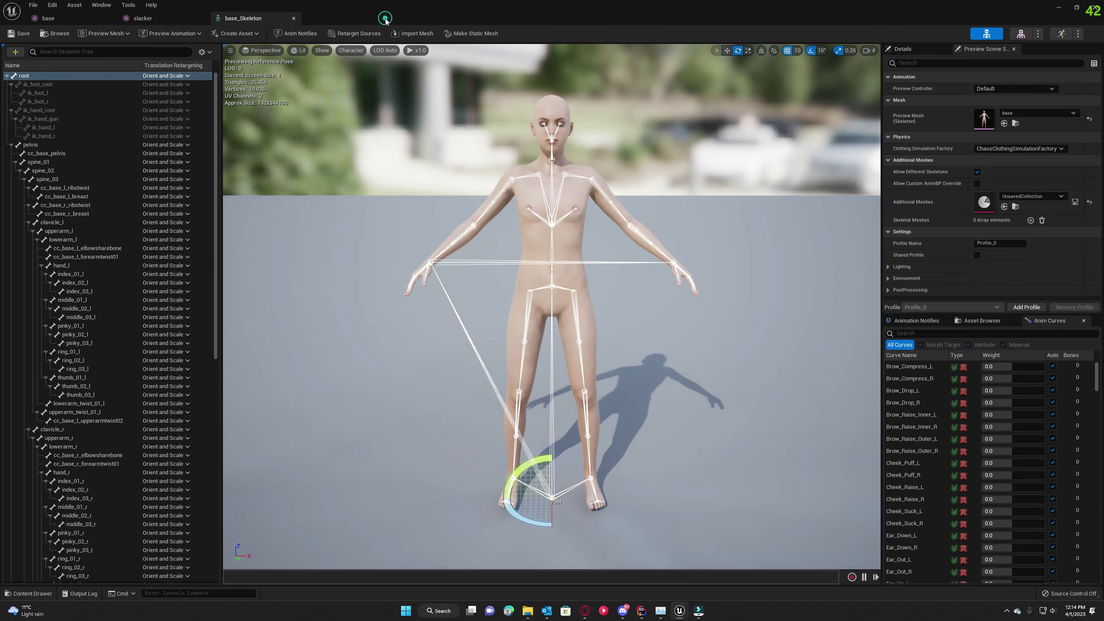
left_click(293, 19)
left_click(201, 19)
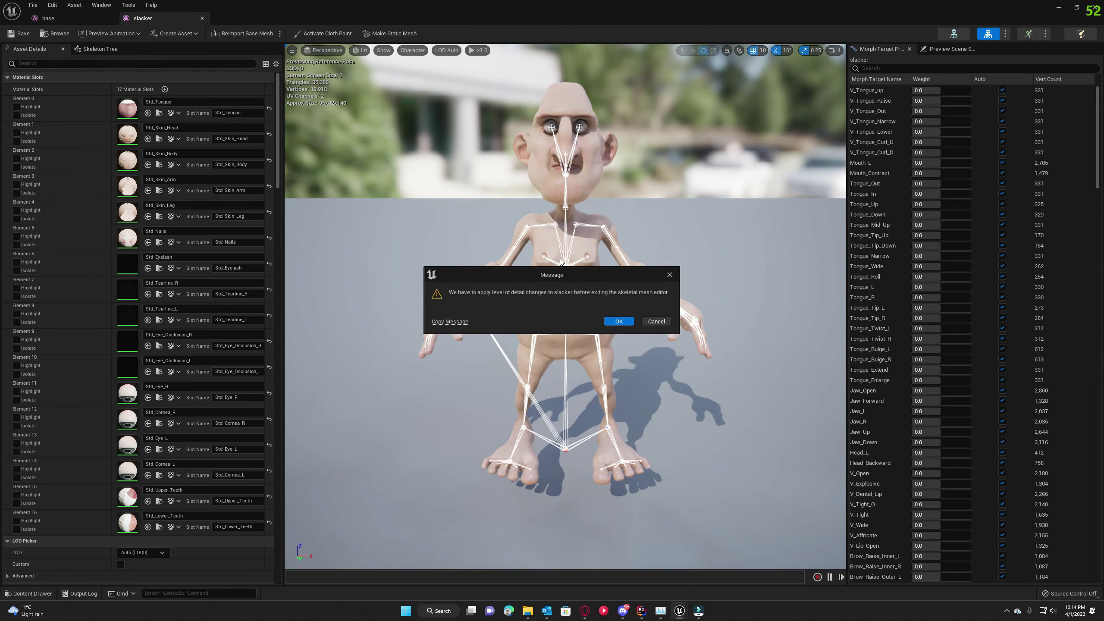
left_click(614, 321)
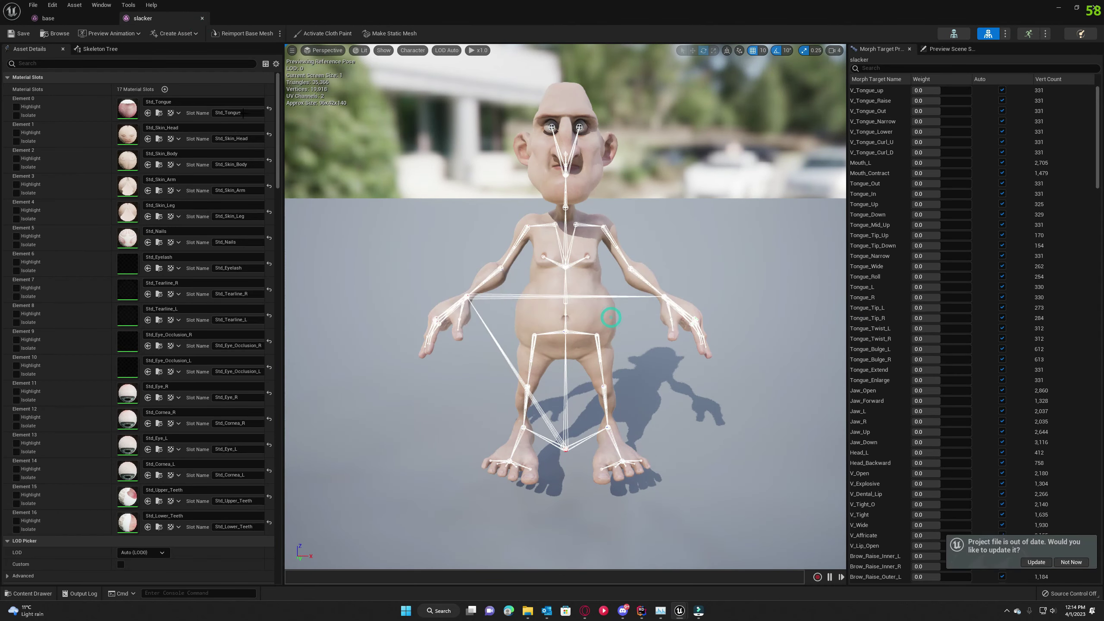
left_click(201, 19)
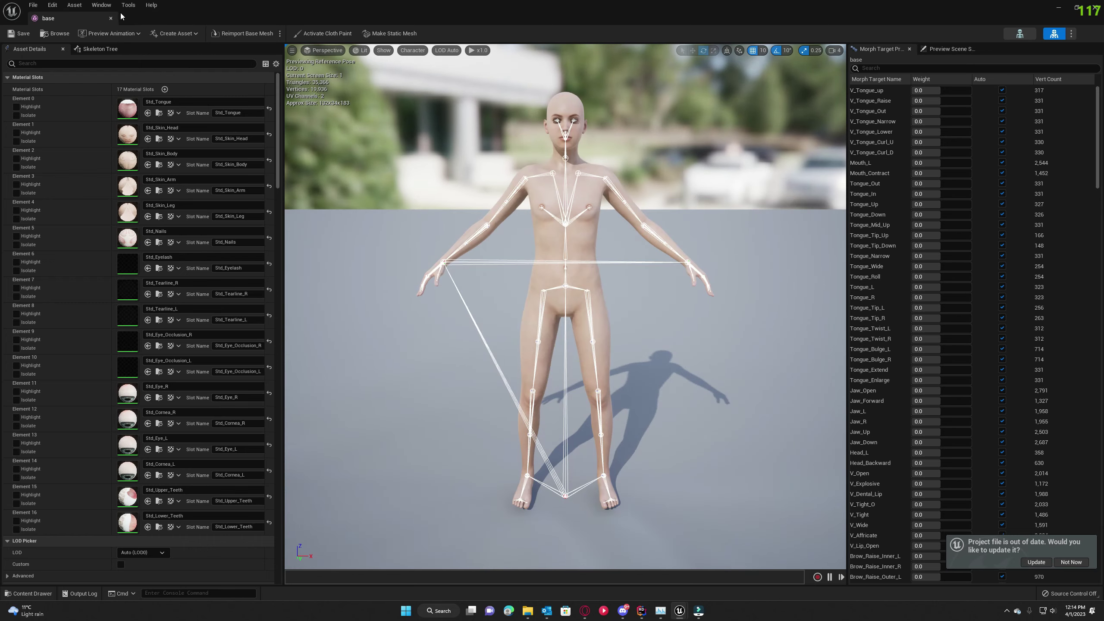
left_click(111, 19)
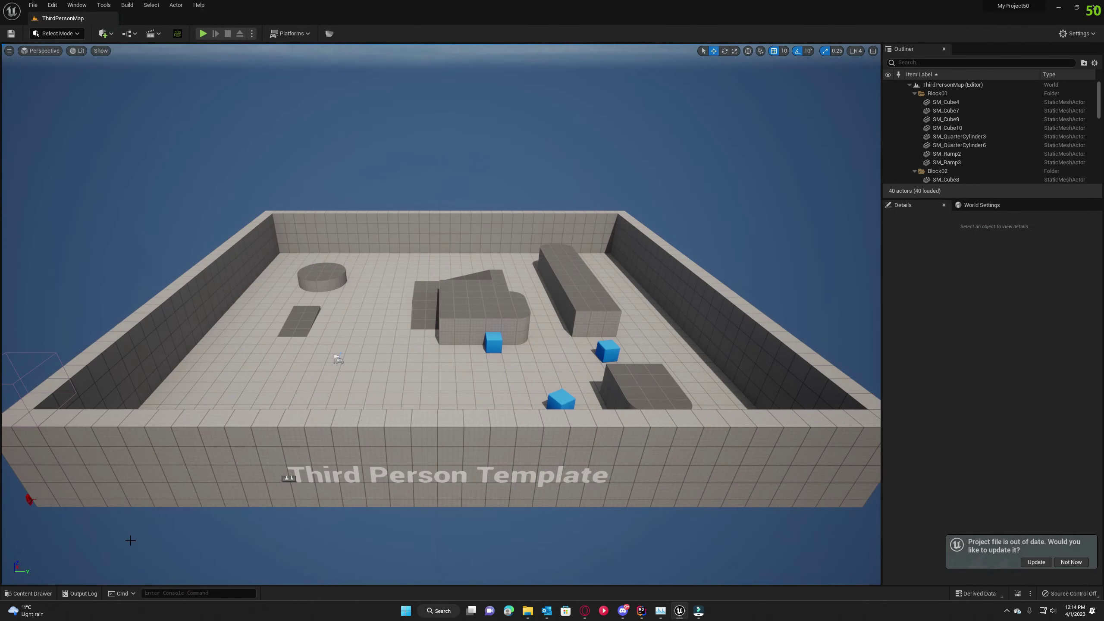
Save all unsaved assets, including the slacker mesh, from the Content Drawer.
left_click(42, 593)
left_click(90, 366)
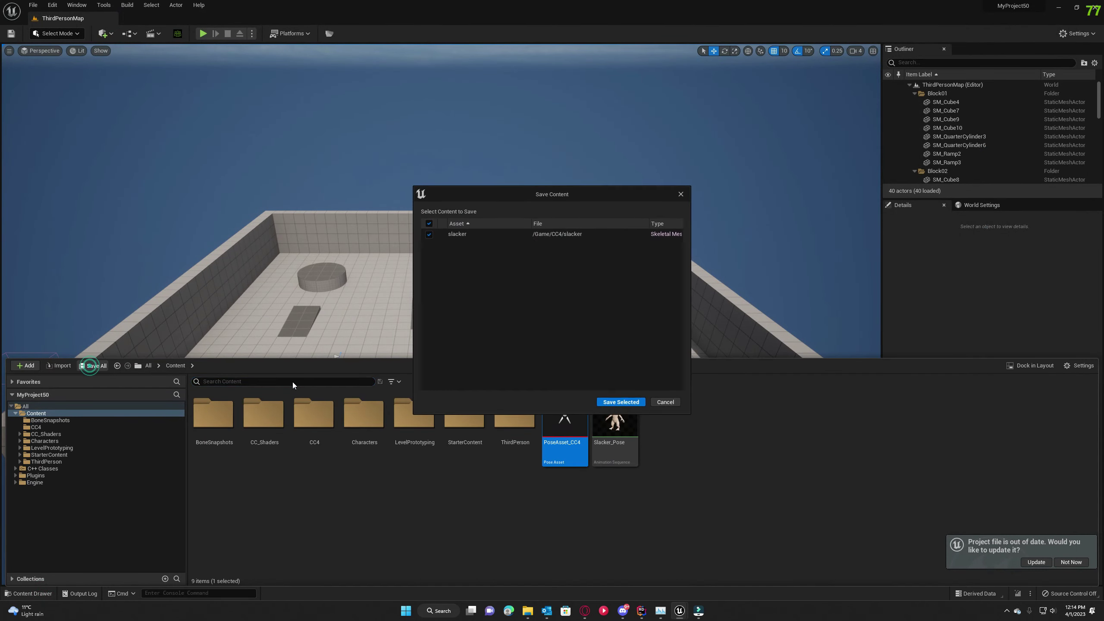
left_click(622, 403)
Open PoseAsset_CC4 and drive the Slacker_Pose weight to 1.0, viewing the morphed character.
double_click(572, 434)
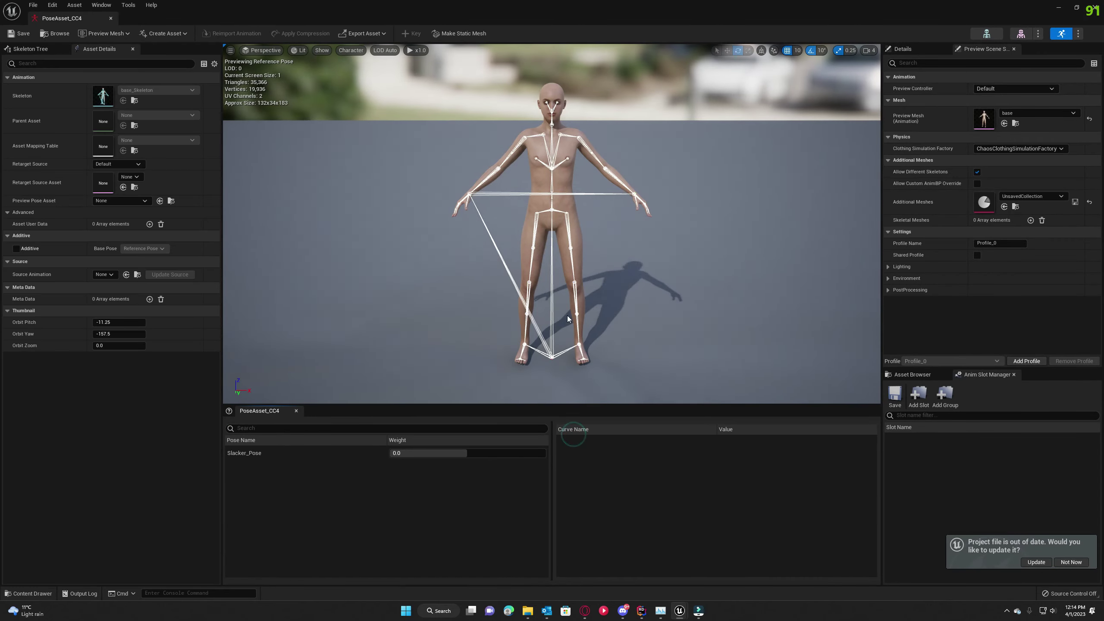
left_click_drag(469, 453, 544, 453)
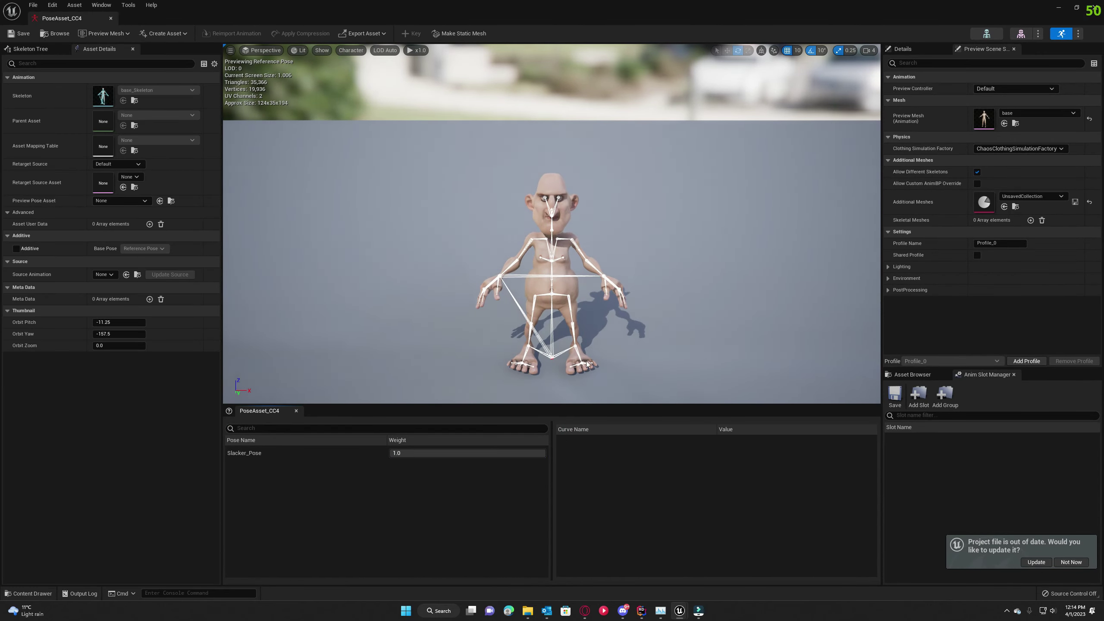
right_click_drag(618, 342, 652, 348)
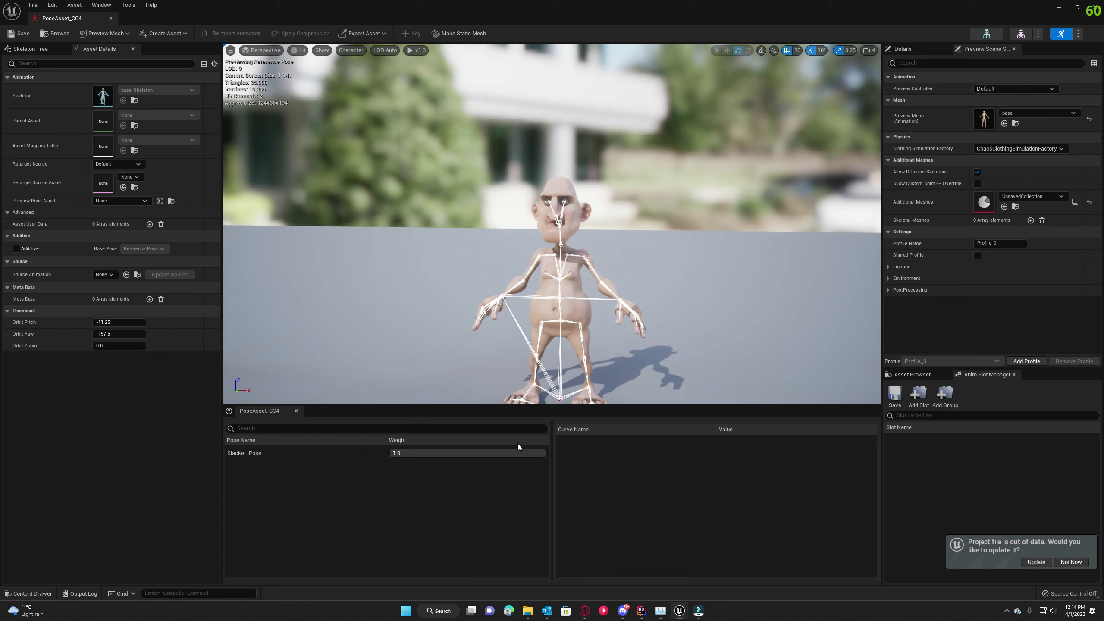
mouse_move(543, 454)
left_mouse_down()
mouse_move(433, 454)
mouse_move(546, 450)
left_mouse_up()
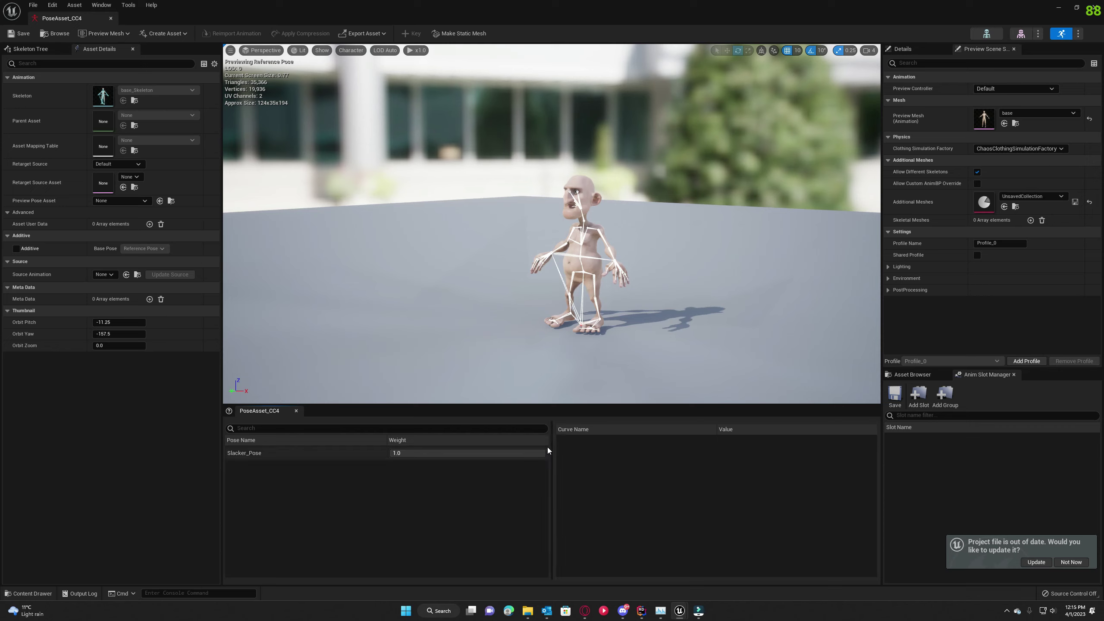